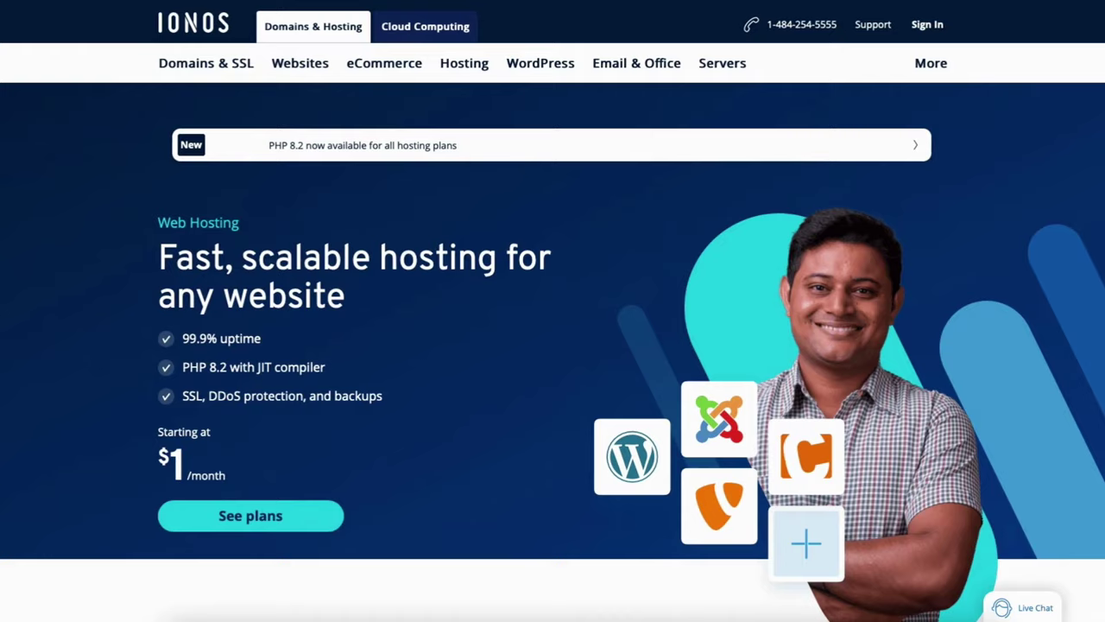
Step: Look over the IONOS web hosting plans and browse the Elementor starter templates
{"action": "scroll", "coordinate": [552, 345], "scroll_direction": "down", "scroll_amount": 6}
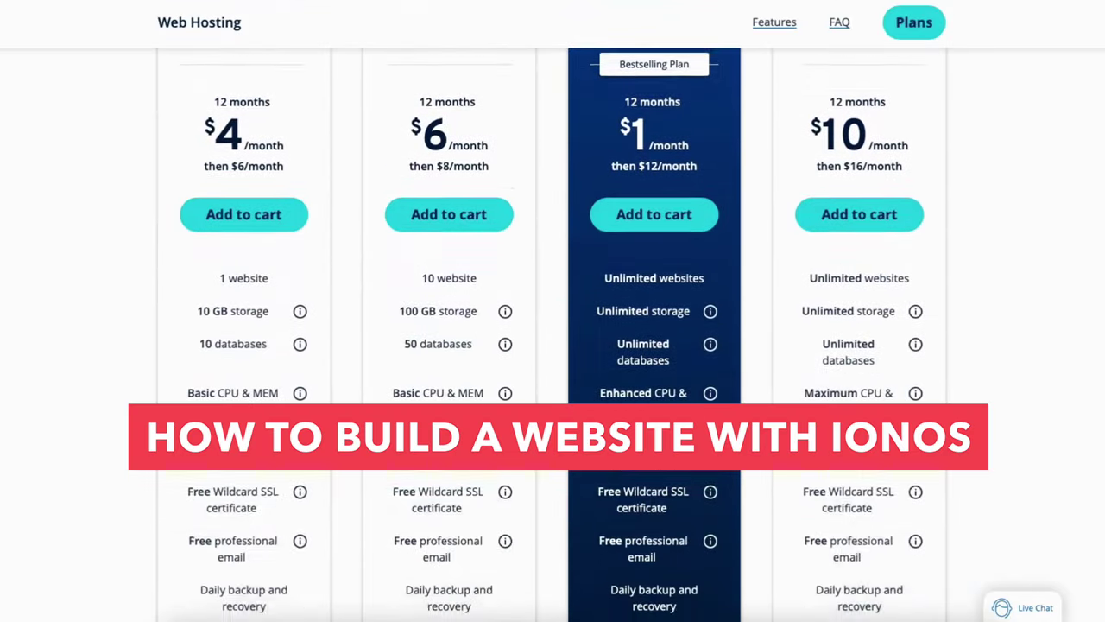
{"action": "scroll", "coordinate": [553, 345], "scroll_direction": "down", "scroll_amount": 7}
{"action": "scroll", "coordinate": [553, 346], "scroll_direction": "down", "scroll_amount": 1}
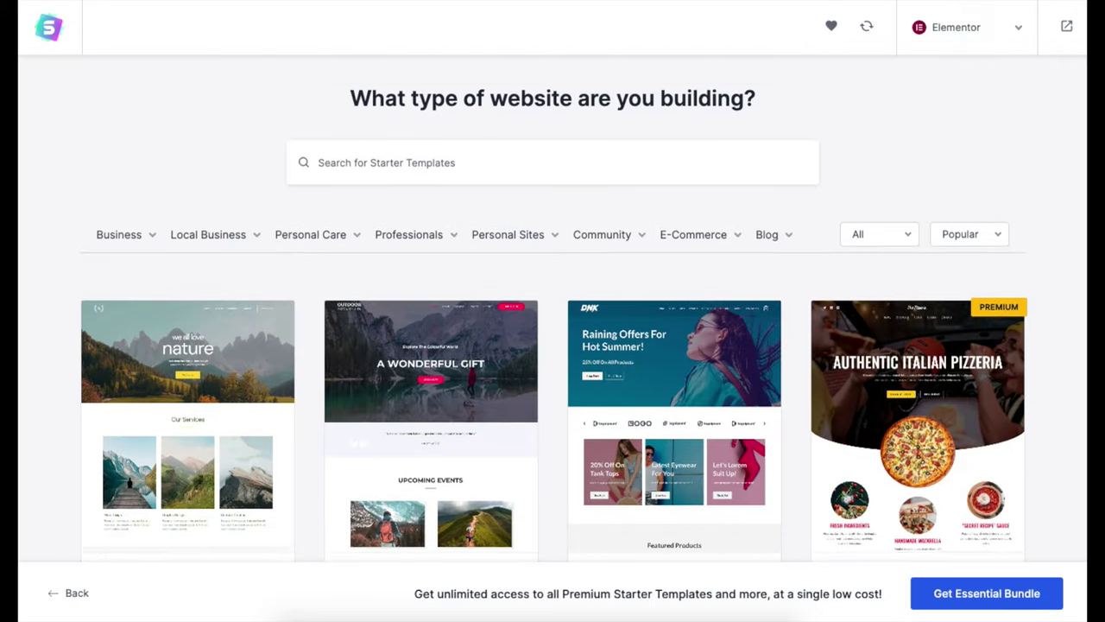
{"action": "scroll", "coordinate": [552, 346], "scroll_direction": "down", "scroll_amount": 1}
{"action": "scroll", "coordinate": [553, 345], "scroll_direction": "down", "scroll_amount": 5}
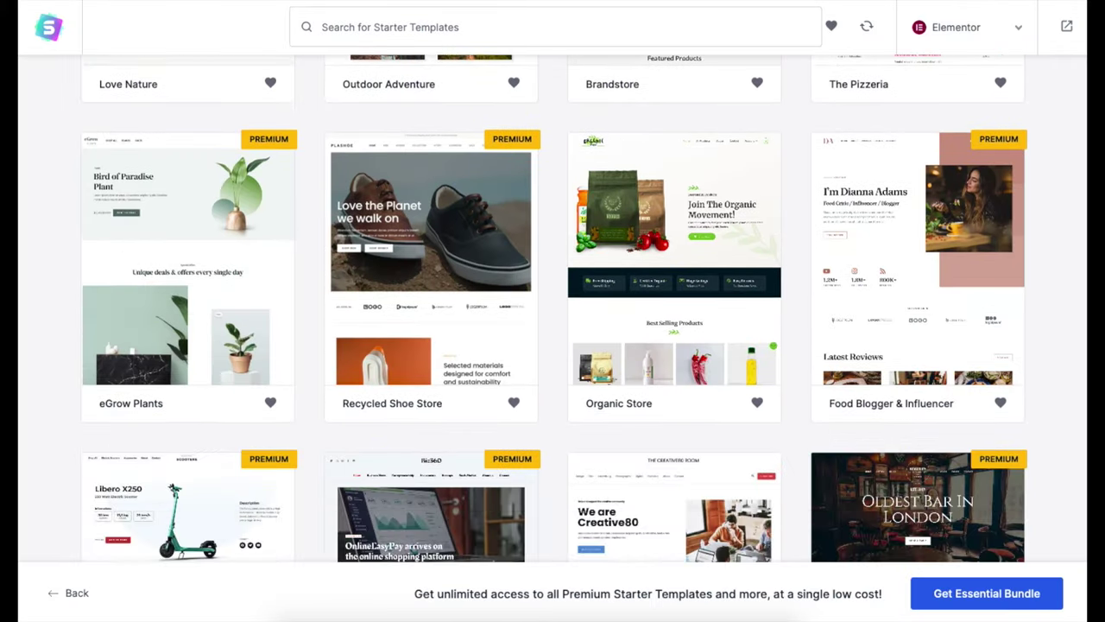
{"action": "scroll", "coordinate": [552, 346], "scroll_direction": "down", "scroll_amount": 2}
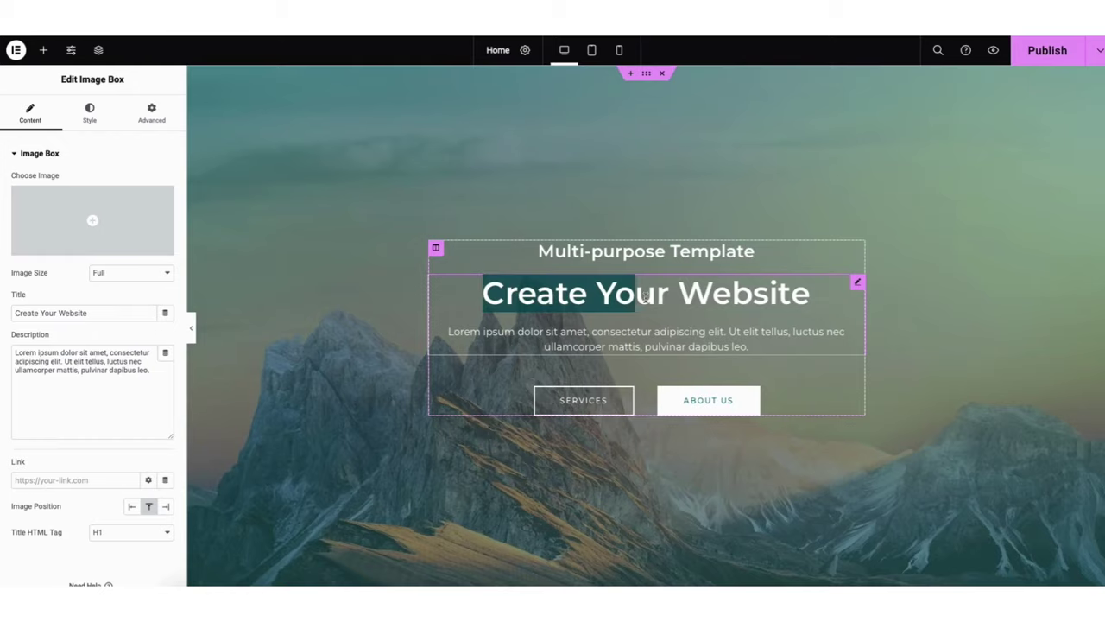
Step: Change the hero title to "MY DEMO WEBSITE" and add a Text Editor and a Button widget under the "Amazing Things for You" heading
{"action": "left_click_drag", "start_coordinate": [748, 293], "coordinate": [812, 296]}
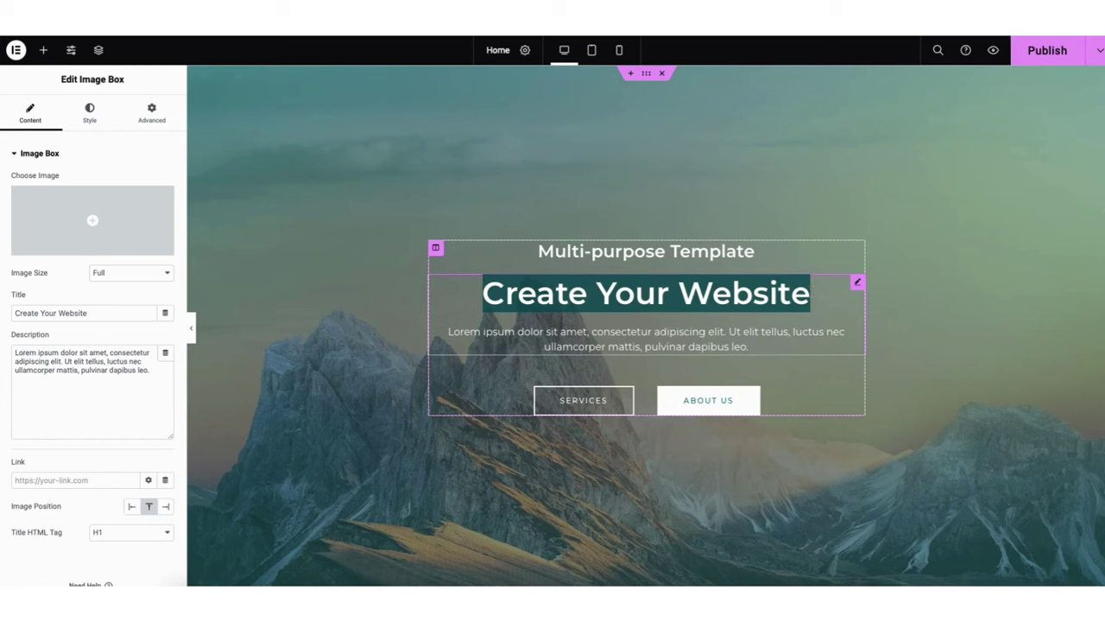
{"action": "type", "text": "MY DEMO WEBSITE"}
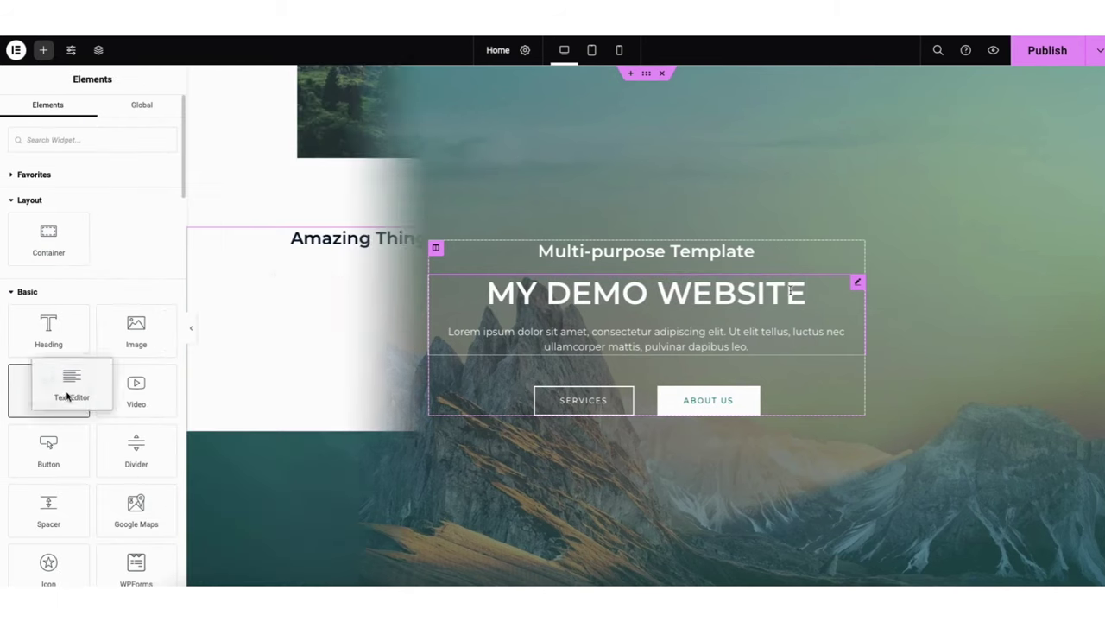
{"action": "left_click_drag", "start_coordinate": [69, 389], "coordinate": [365, 249]}
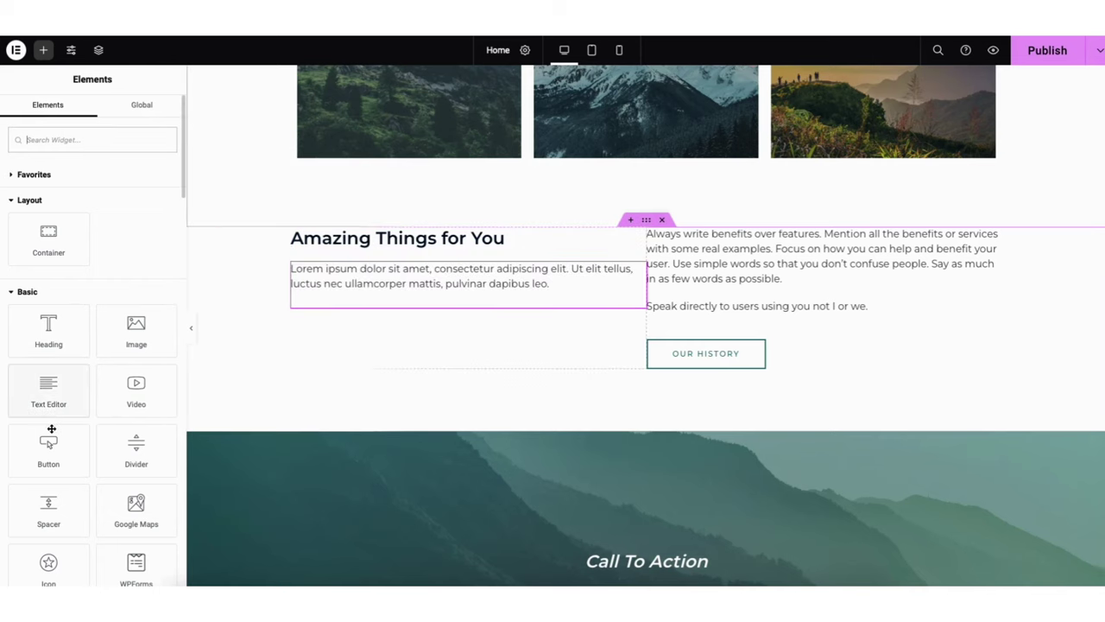
{"action": "left_click_drag", "start_coordinate": [52, 451], "coordinate": [371, 302]}
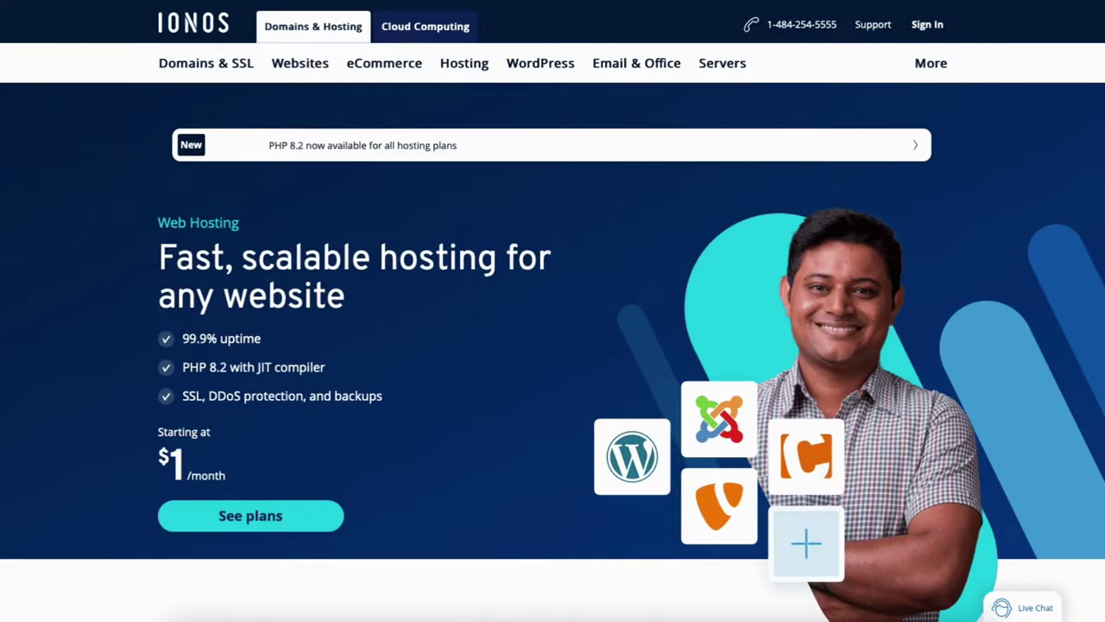
Step: Examine the IONOS web hosting page, including the plan features, loading time comparison and infrastructure details
{"action": "scroll", "coordinate": [552, 310], "scroll_direction": "down", "scroll_amount": 3}
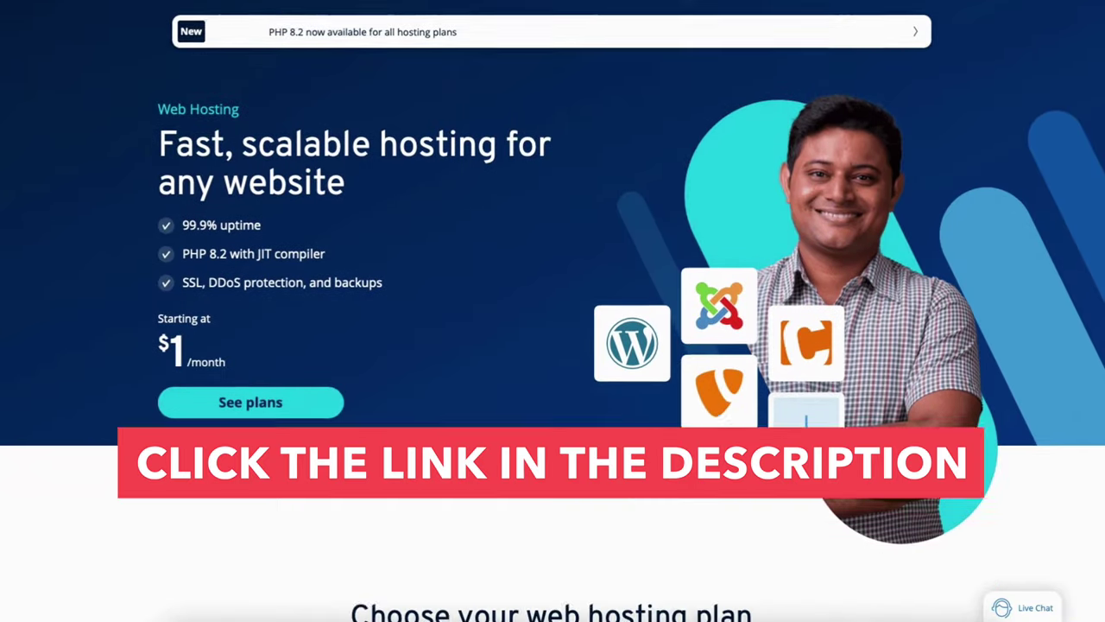
{"action": "scroll", "coordinate": [552, 311], "scroll_direction": "down", "scroll_amount": 6}
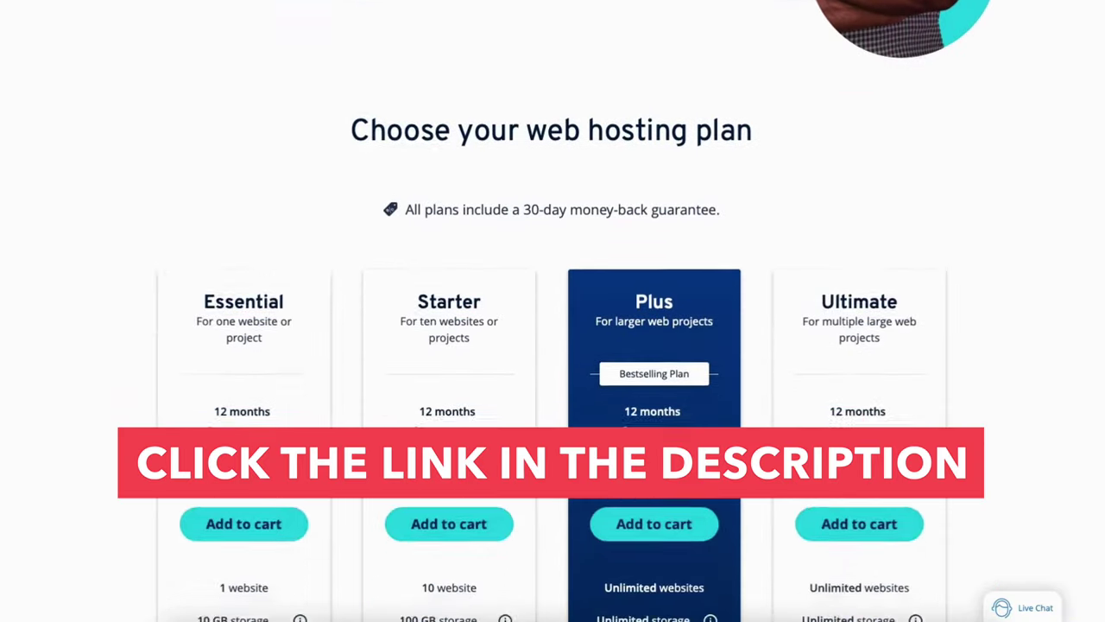
{"action": "scroll", "coordinate": [552, 311], "scroll_direction": "down", "scroll_amount": 6}
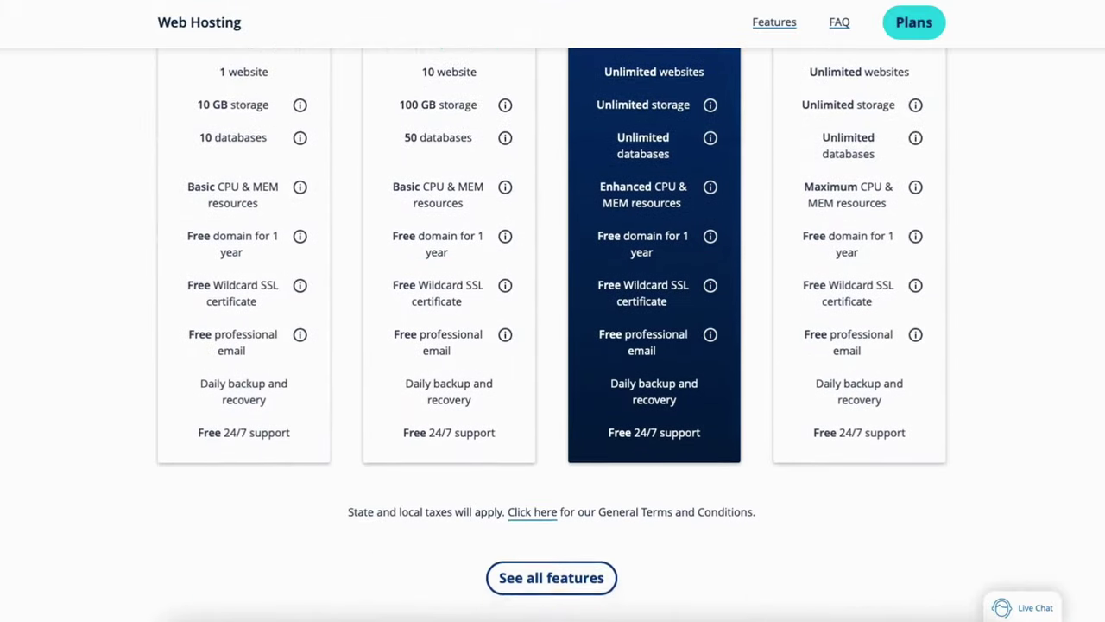
{"action": "scroll", "coordinate": [553, 311], "scroll_direction": "down", "scroll_amount": 6}
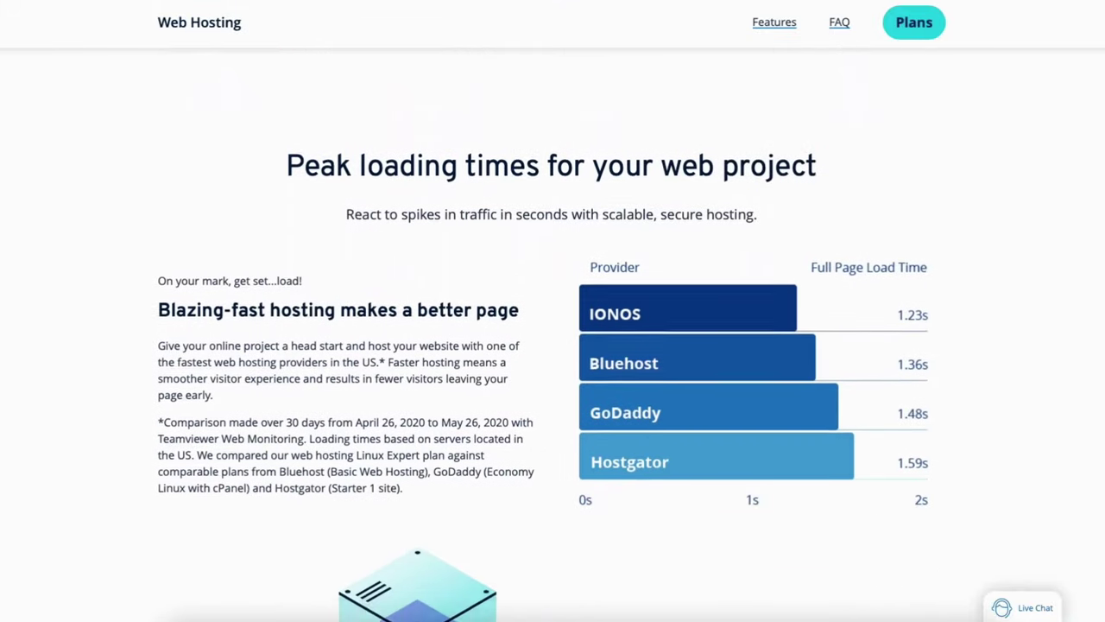
{"action": "scroll", "coordinate": [553, 311], "scroll_direction": "down", "scroll_amount": 6}
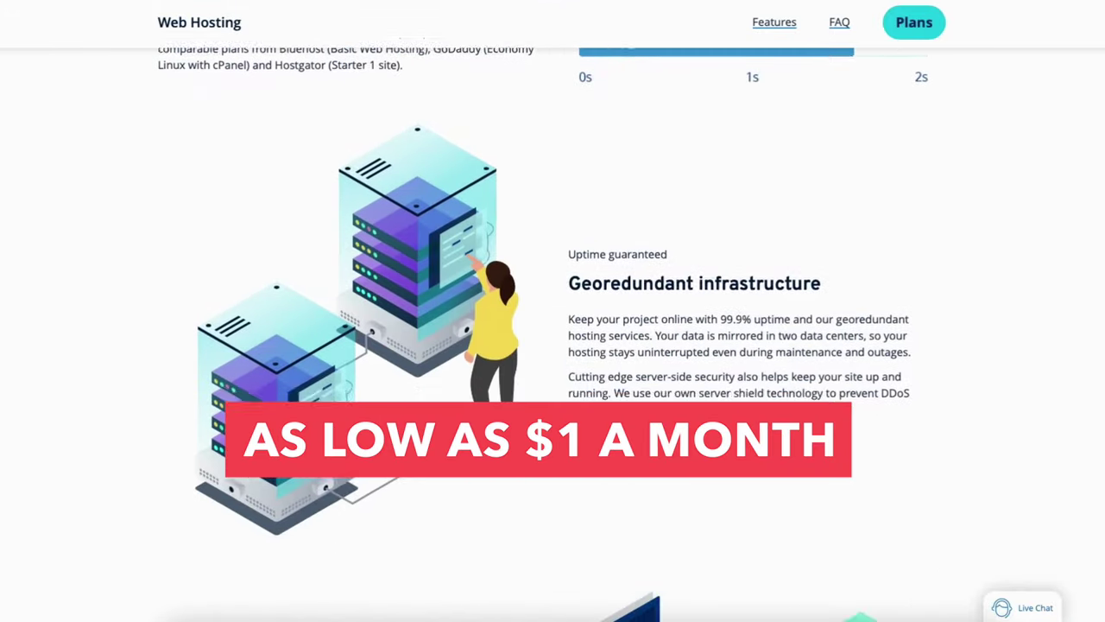
{"action": "scroll", "coordinate": [552, 311], "scroll_direction": "down", "scroll_amount": 7}
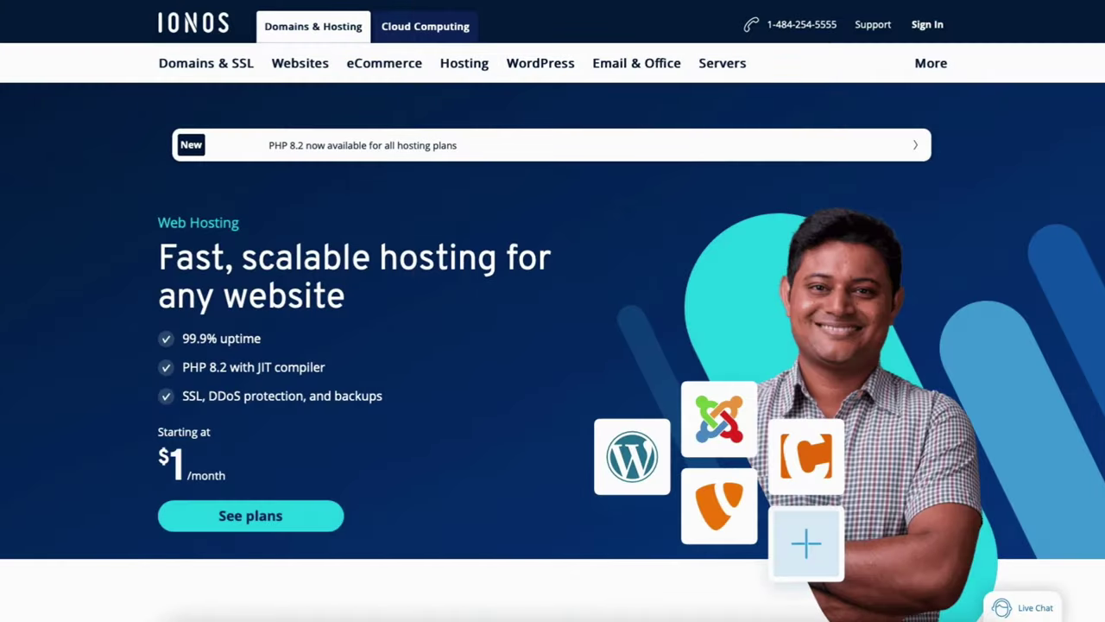
{"action": "scroll", "coordinate": [553, 311], "scroll_direction": "down", "scroll_amount": 5}
{"action": "scroll", "coordinate": [553, 311], "scroll_direction": "down", "scroll_amount": 6}
{"action": "scroll", "coordinate": [552, 310], "scroll_direction": "down", "scroll_amount": 6}
{"action": "scroll", "coordinate": [552, 311], "scroll_direction": "down", "scroll_amount": 5}
{"action": "scroll", "coordinate": [553, 311], "scroll_direction": "down", "scroll_amount": 6}
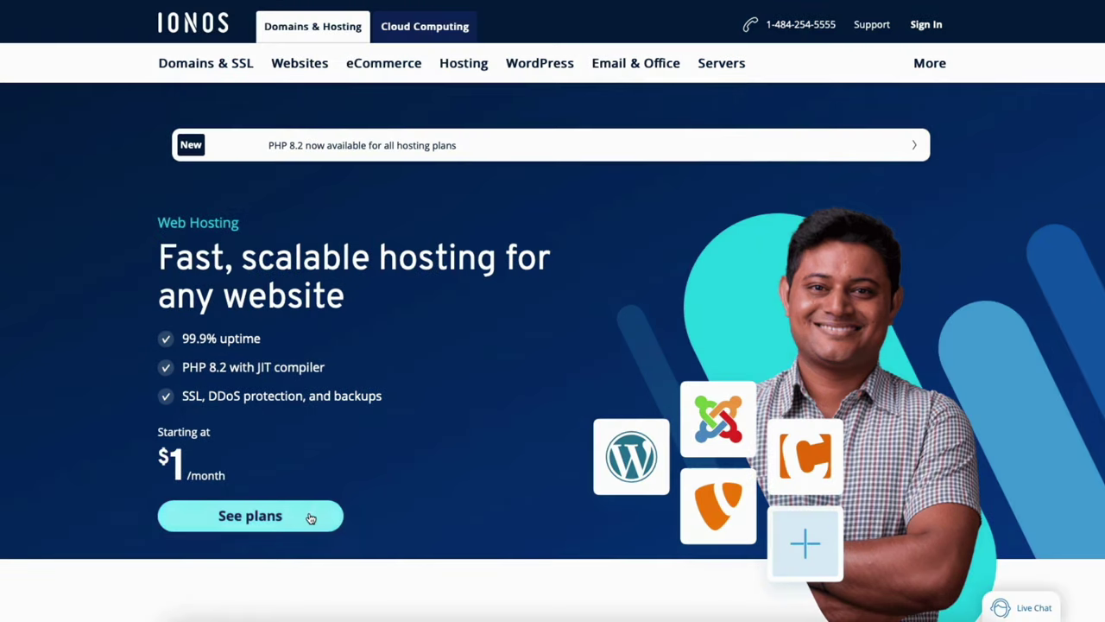
Step: Go to the web hosting plans and compare the Essential, Starter, Plus and Ultimate offers
{"action": "left_click", "coordinate": [310, 517]}
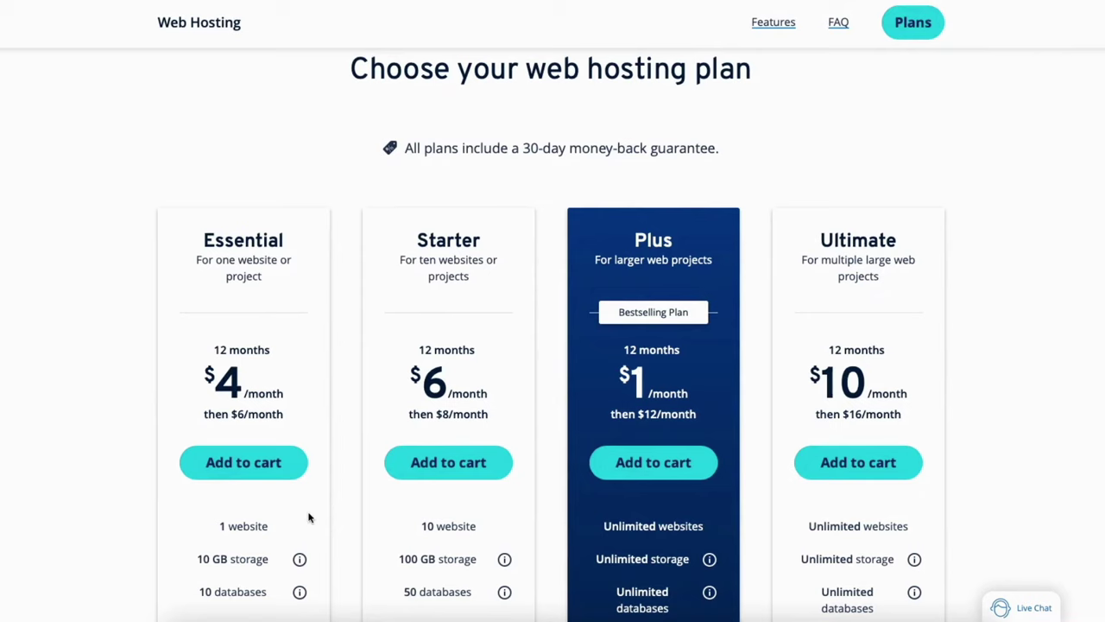
{"action": "scroll", "coordinate": [310, 517], "scroll_direction": "down", "scroll_amount": 2}
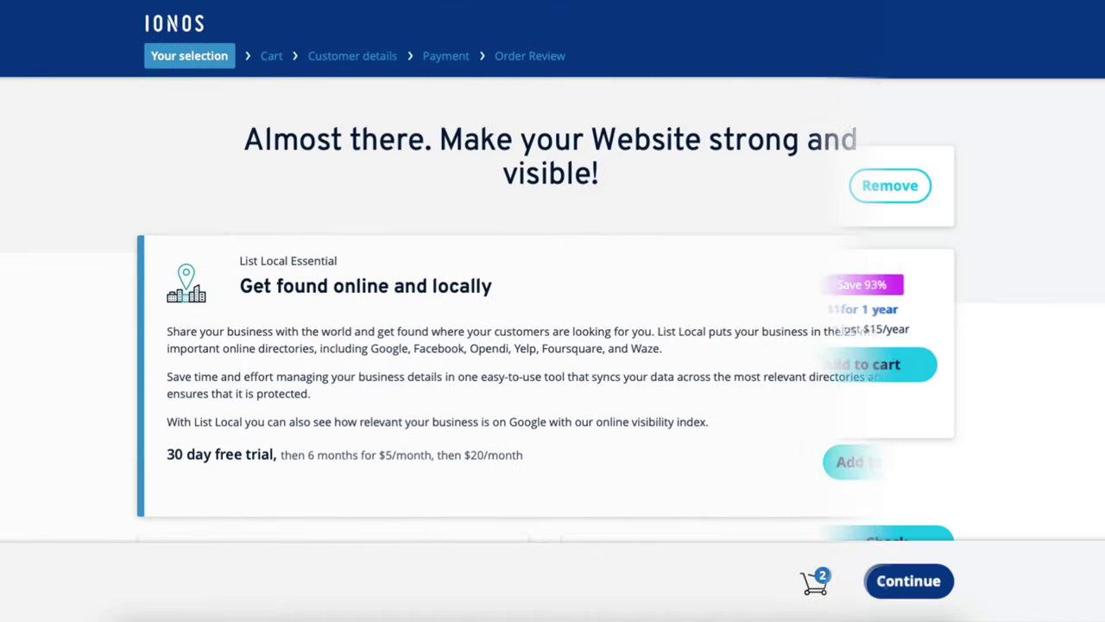
Step: Review the optional add-on offers and the shopping cart contents for the Web Hosting Plus order
{"action": "scroll", "coordinate": [553, 302], "scroll_direction": "down", "scroll_amount": 2}
{"action": "scroll", "coordinate": [553, 303], "scroll_direction": "down", "scroll_amount": 2}
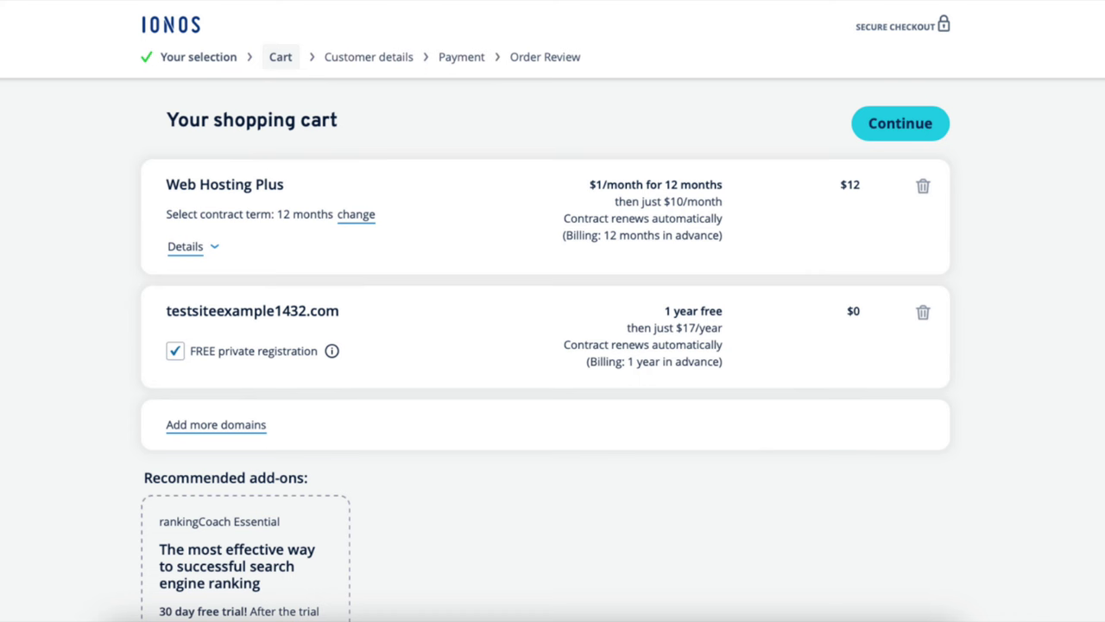
{"action": "scroll", "coordinate": [553, 311], "scroll_direction": "down", "scroll_amount": 5}
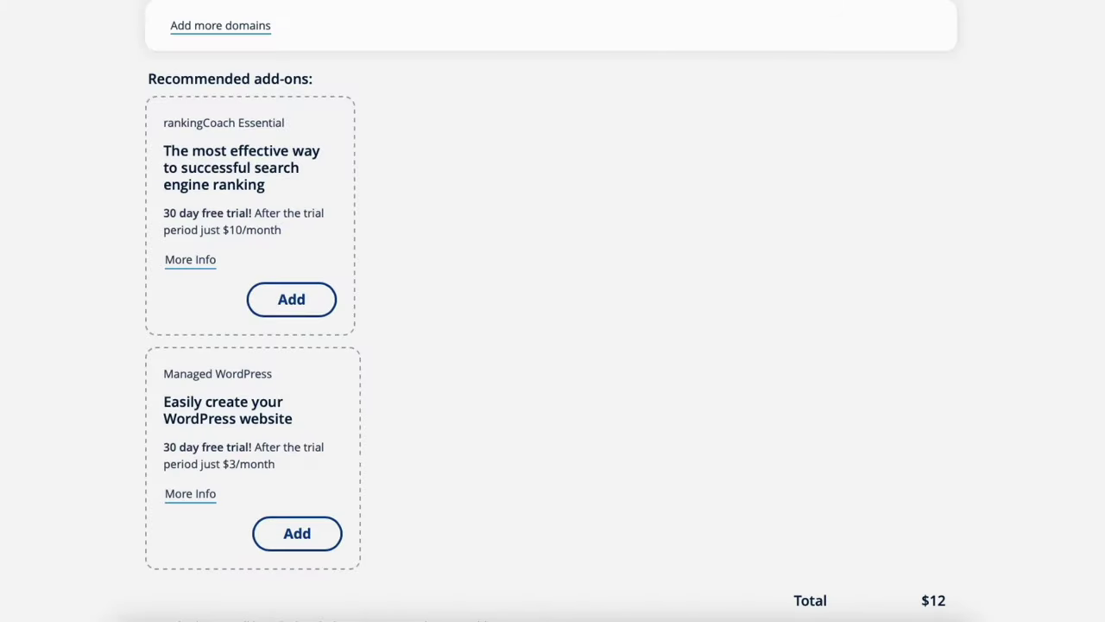
{"action": "scroll", "coordinate": [552, 311], "scroll_direction": "down", "scroll_amount": 5}
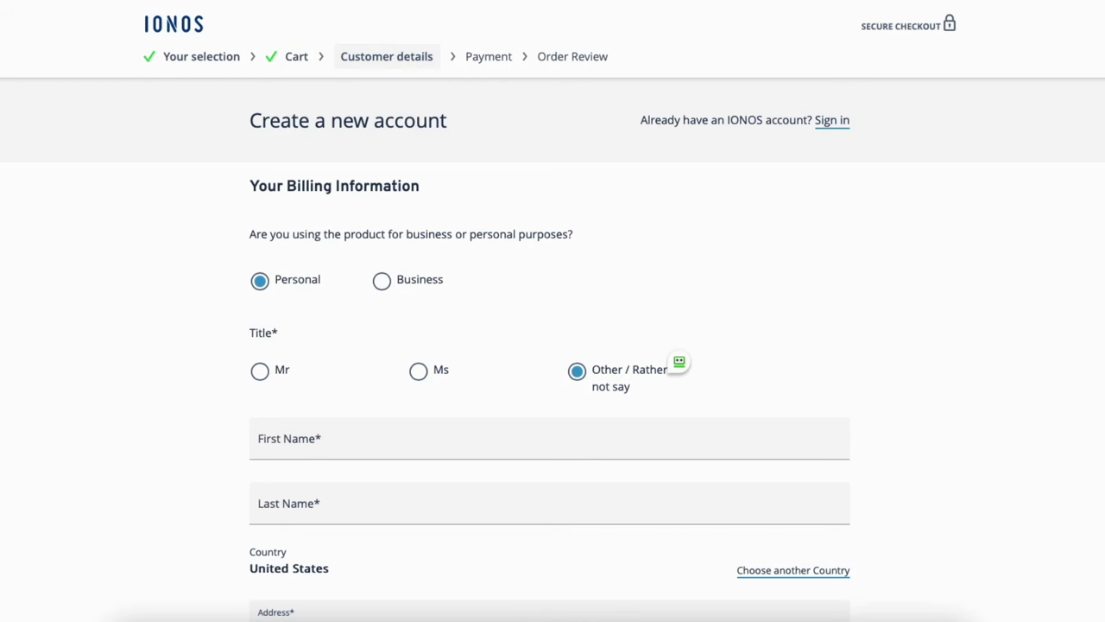
Step: Go through the billing information and credit card payment forms and continue to the order review
{"action": "scroll", "coordinate": [553, 346], "scroll_direction": "down", "scroll_amount": 5}
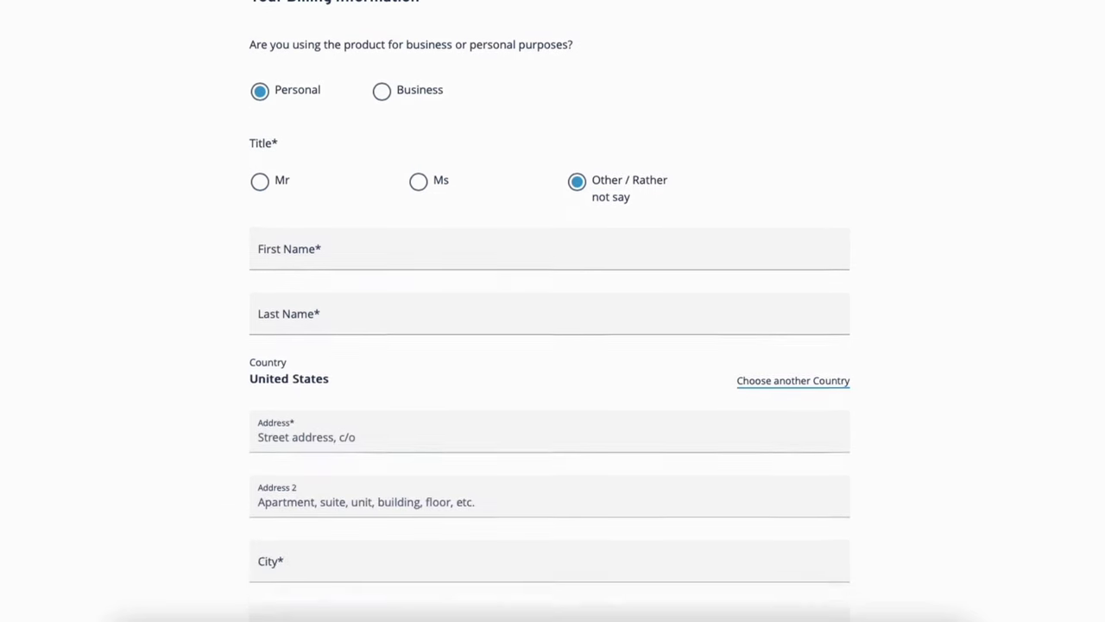
{"action": "scroll", "coordinate": [553, 345], "scroll_direction": "down", "scroll_amount": 7}
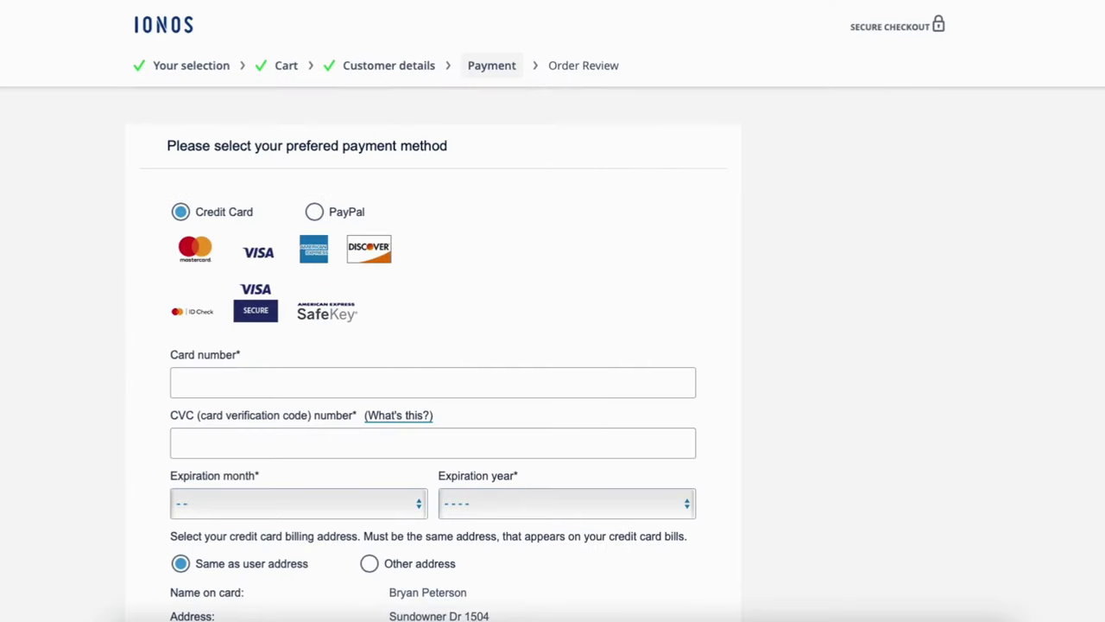
{"action": "scroll", "coordinate": [552, 346], "scroll_direction": "down", "scroll_amount": 2}
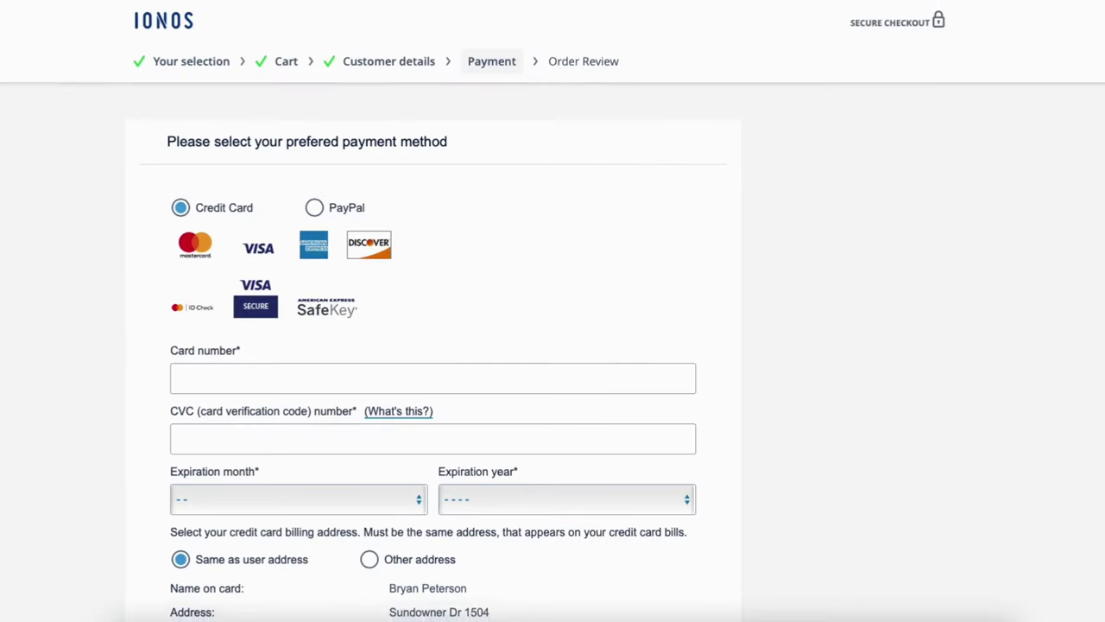
{"action": "scroll", "coordinate": [552, 345], "scroll_direction": "down", "scroll_amount": 4}
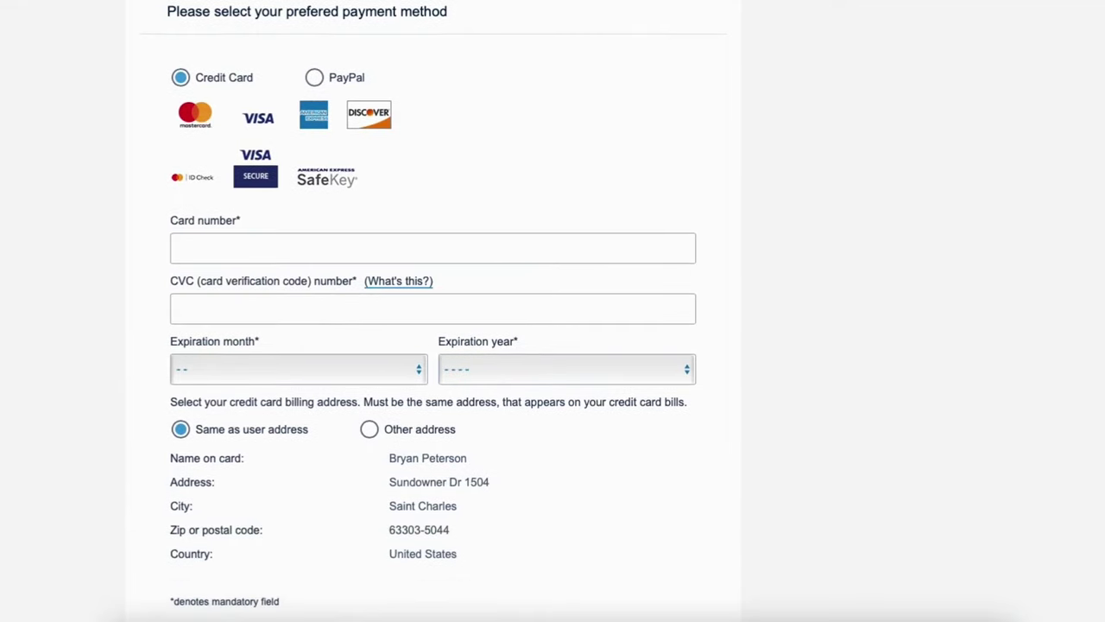
{"action": "scroll", "coordinate": [967, 350], "scroll_direction": "down", "scroll_amount": 1}
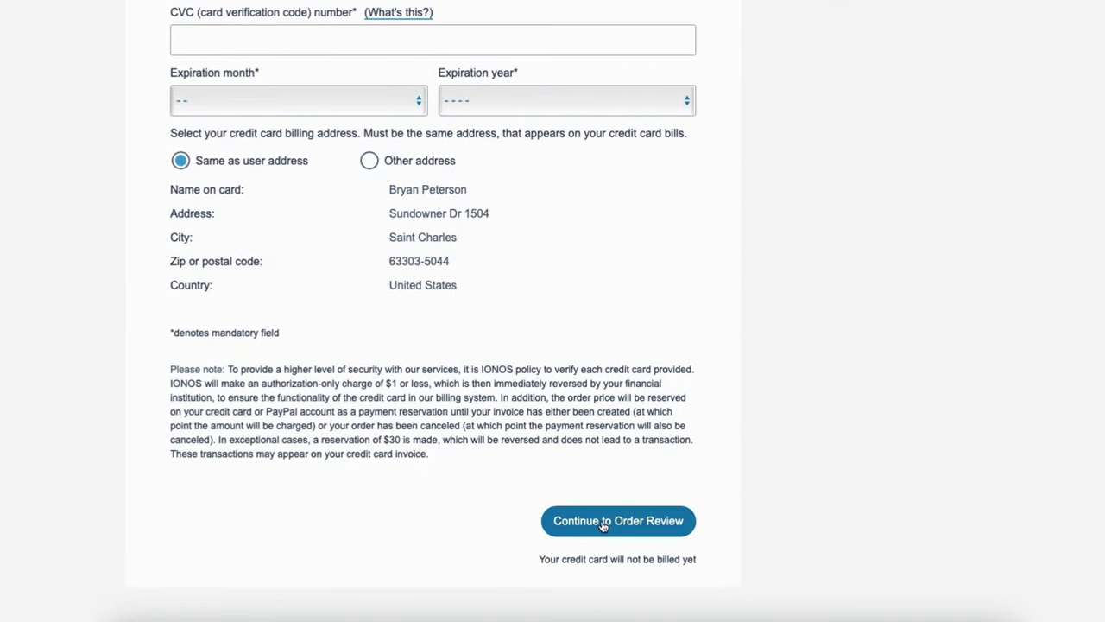
{"action": "left_click", "coordinate": [604, 520]}
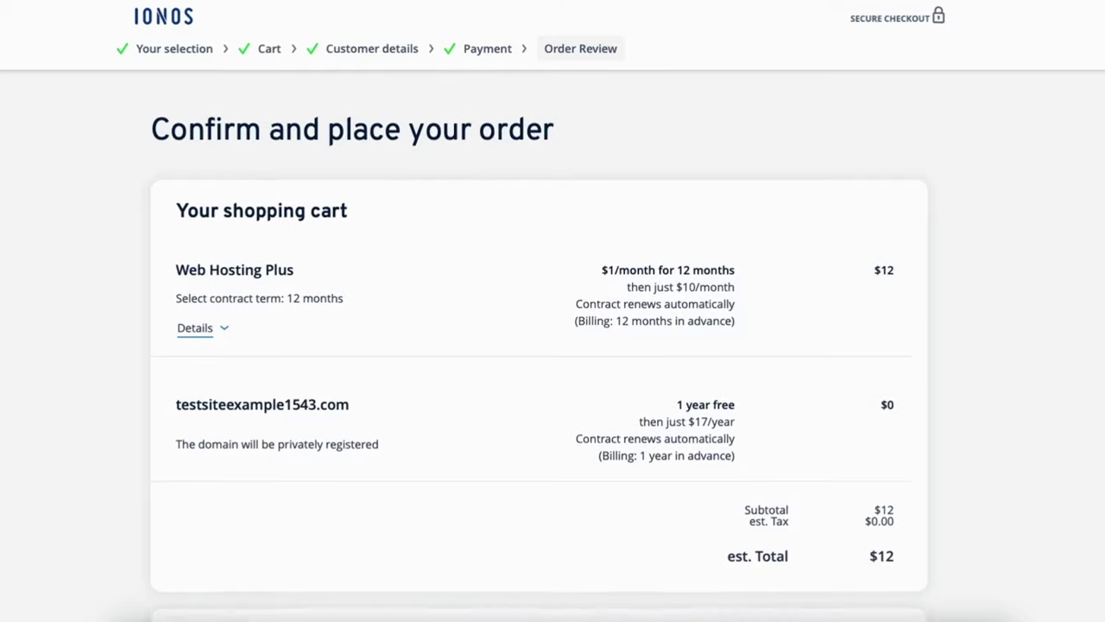
Step: Review the order summary for Web Hosting Plus and the testsiteexample1543.com domain
{"action": "scroll", "coordinate": [553, 345], "scroll_direction": "down", "scroll_amount": 2}
{"action": "scroll", "coordinate": [553, 345], "scroll_direction": "down", "scroll_amount": 5}
{"action": "scroll", "coordinate": [552, 345], "scroll_direction": "down", "scroll_amount": 2}
Step: Set up the SSL Starter Wildcard certificate for the domain testsiteexample1543.com, and open the main IONOS navigation
{"action": "left_click", "coordinate": [184, 206]}
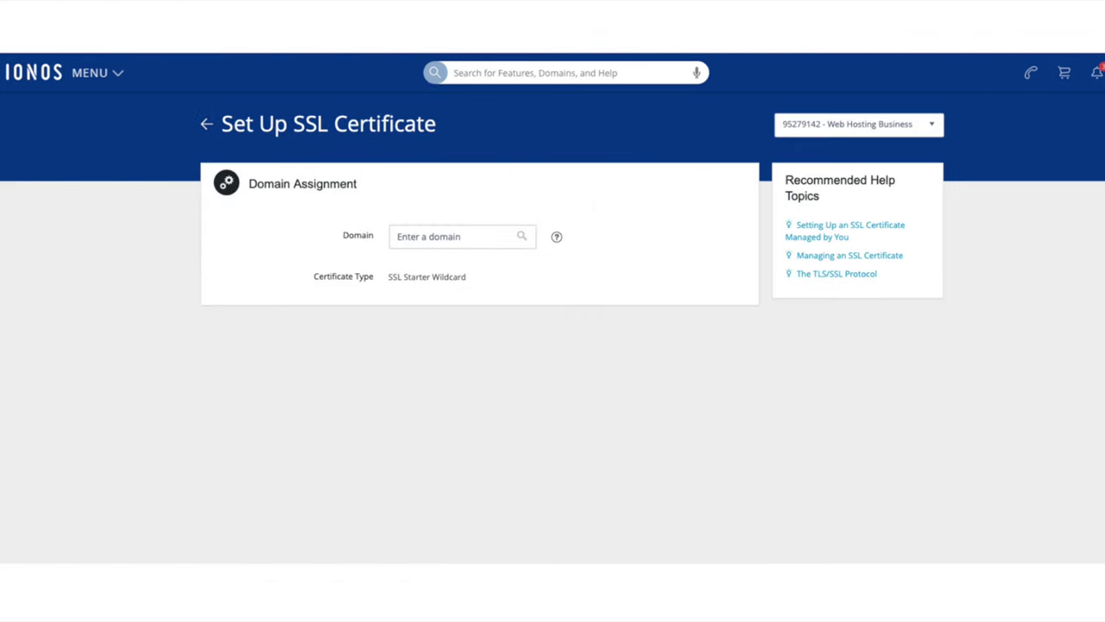
{"action": "left_click", "coordinate": [457, 237]}
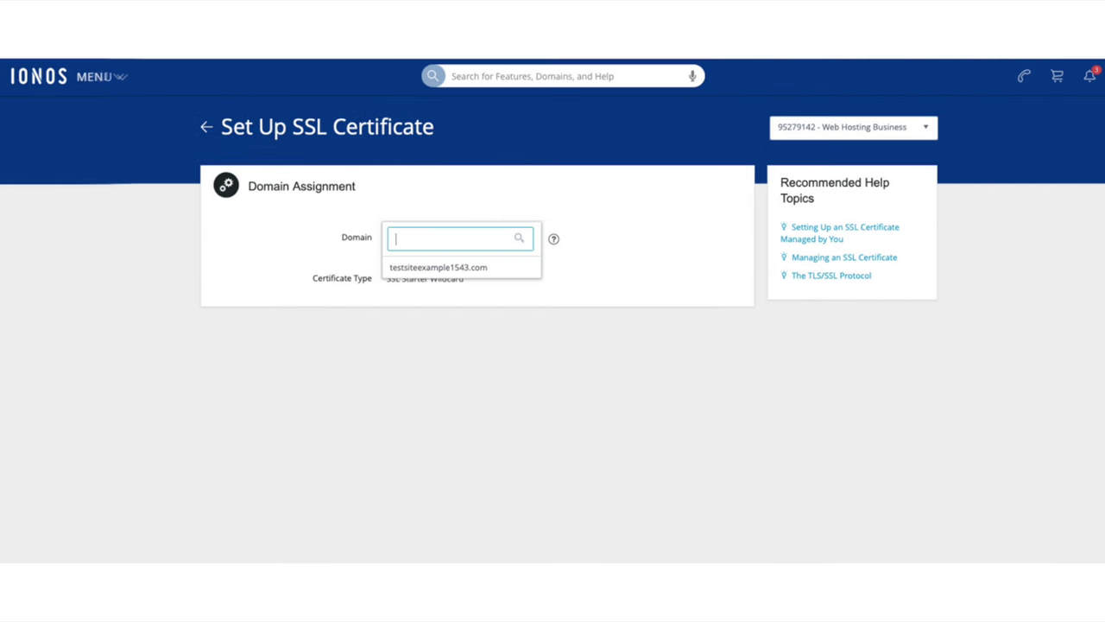
{"action": "left_click", "coordinate": [438, 267]}
{"action": "left_click", "coordinate": [229, 379]}
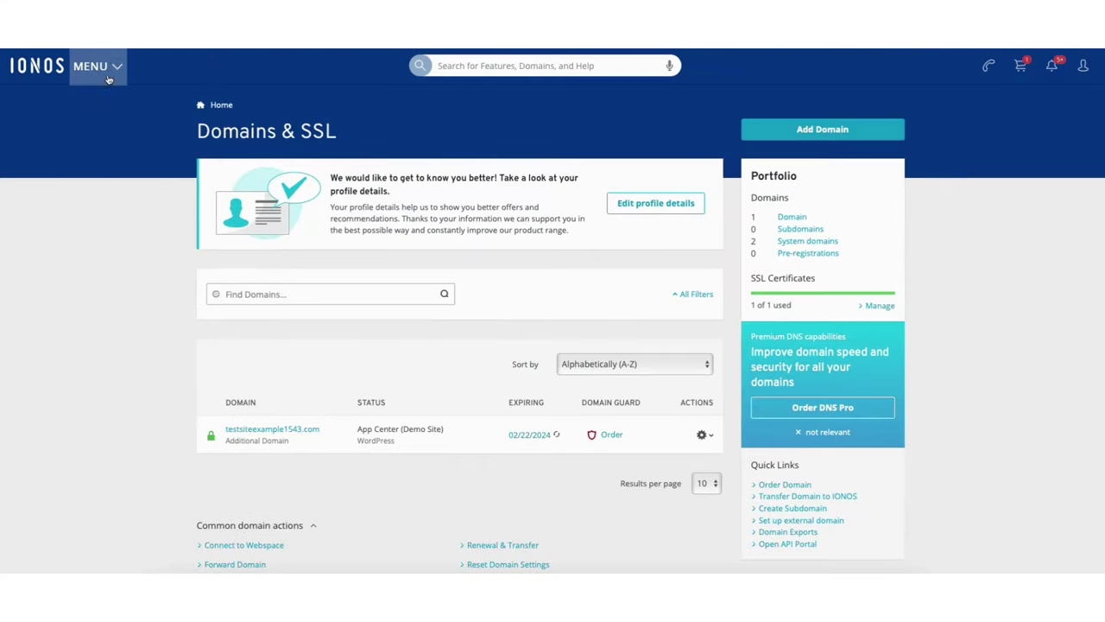
{"action": "left_click", "coordinate": [106, 75]}
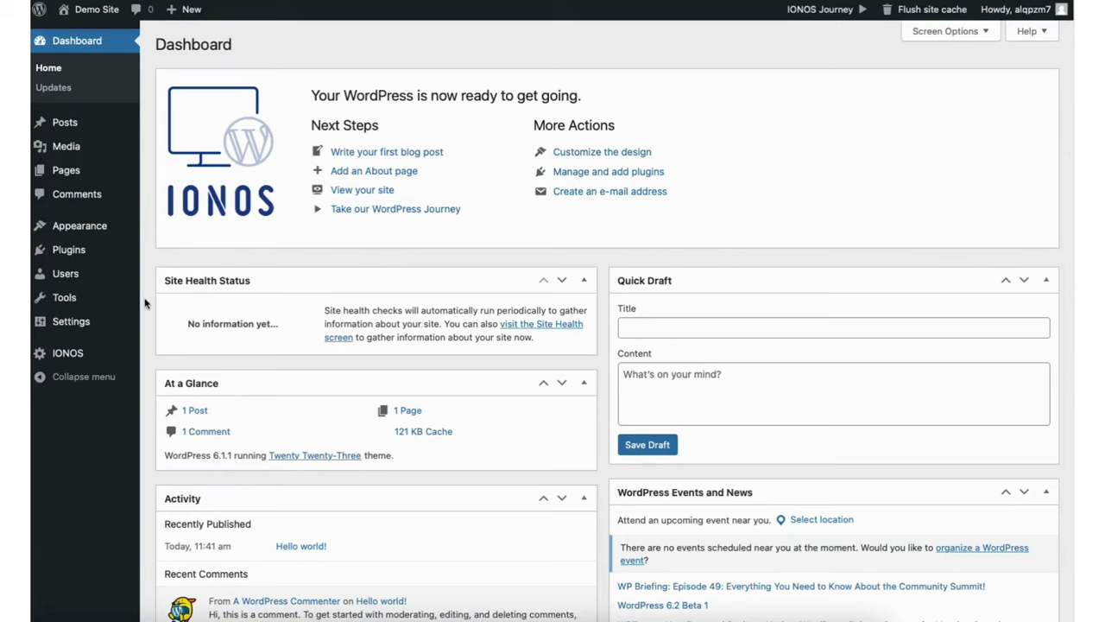
{"action": "mouse_move", "coordinate": [68, 329]}
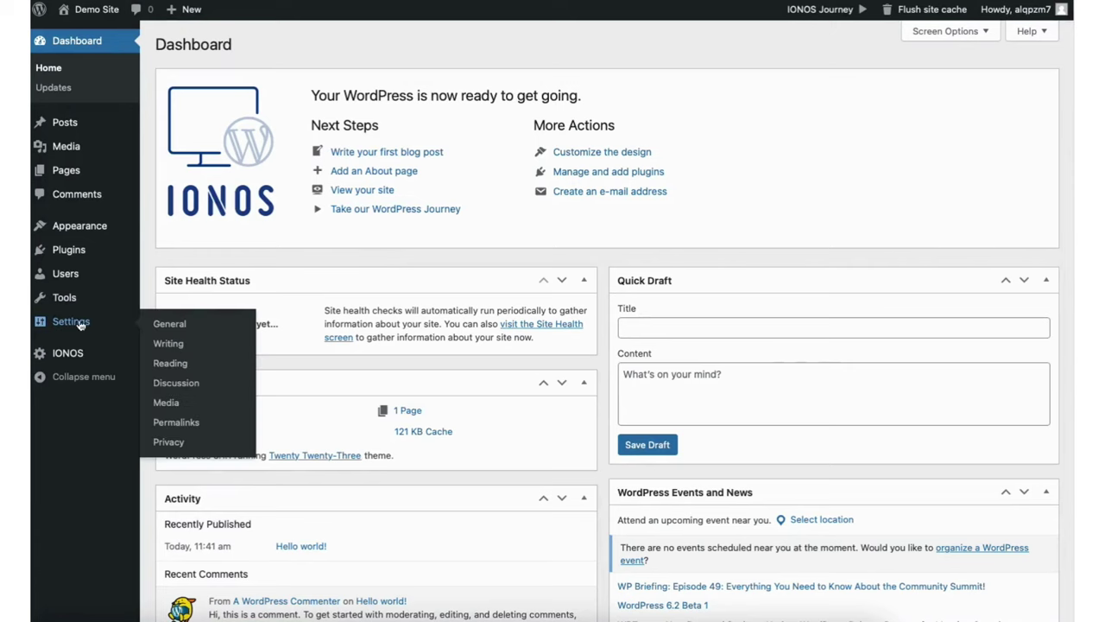
{"action": "left_click", "coordinate": [173, 324]}
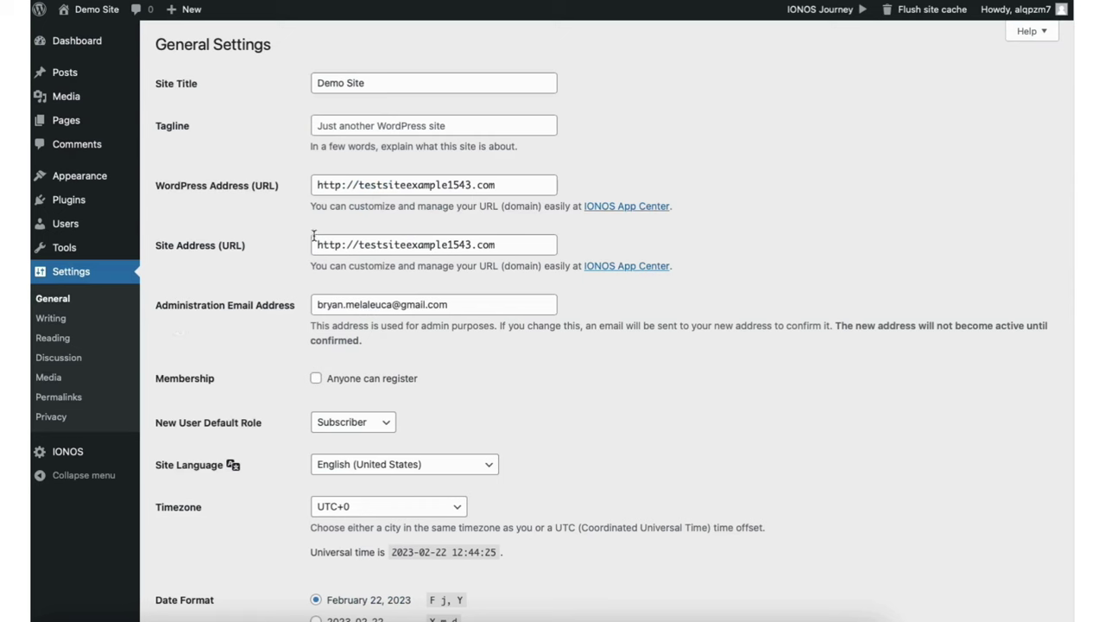
{"action": "left_click", "coordinate": [342, 185]}
{"action": "type", "text": "s"}
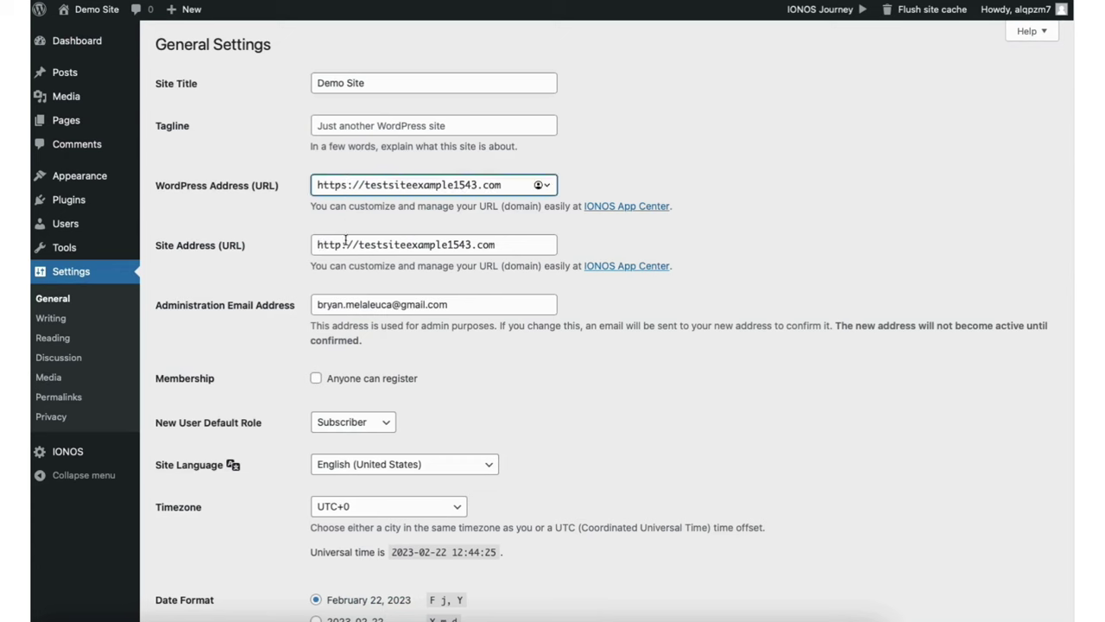
{"action": "left_click", "coordinate": [344, 244]}
{"action": "type", "text": "s"}
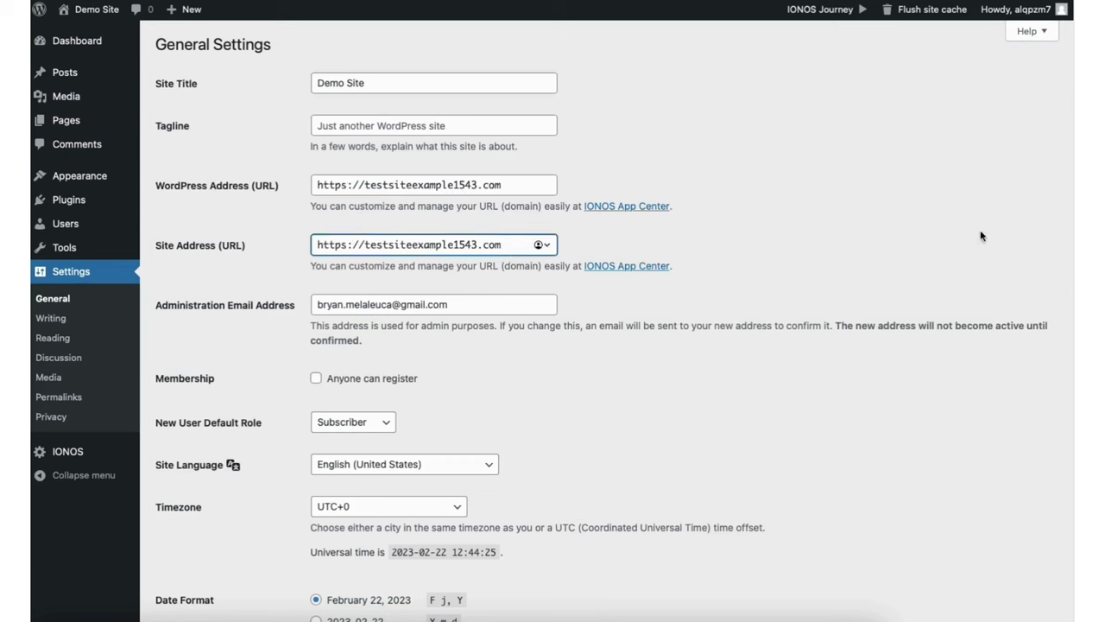
{"action": "scroll", "coordinate": [1037, 345], "scroll_direction": "down", "scroll_amount": 5}
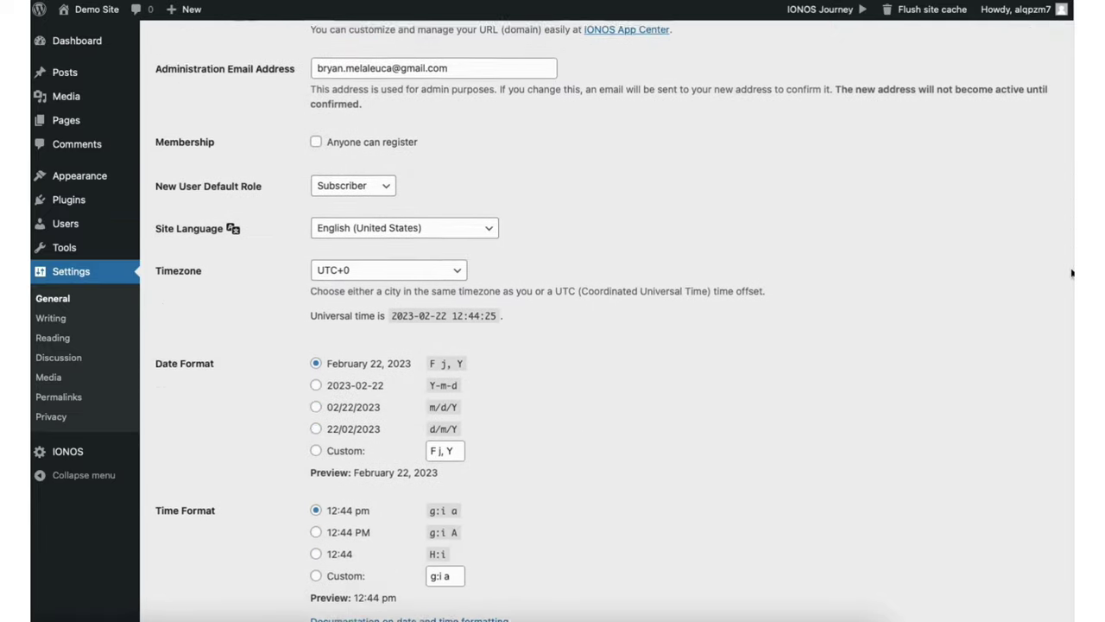
{"action": "left_click", "coordinate": [193, 551]}
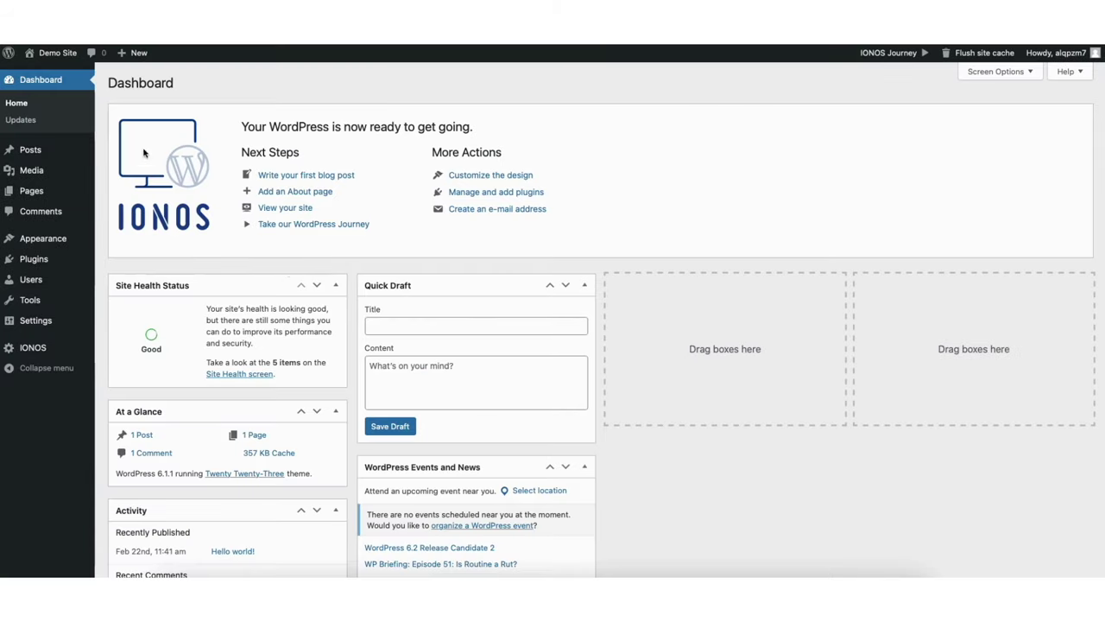
Step: View the live Demo Site from the WordPress admin and return to the dashboard
{"action": "mouse_move", "coordinate": [50, 55]}
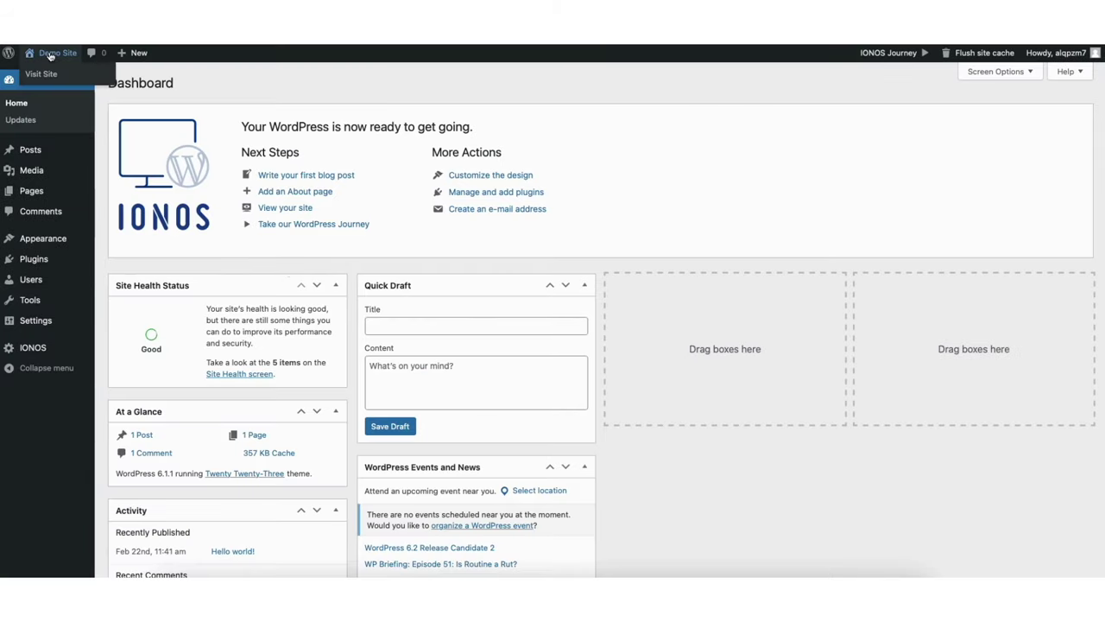
{"action": "left_click", "coordinate": [43, 75]}
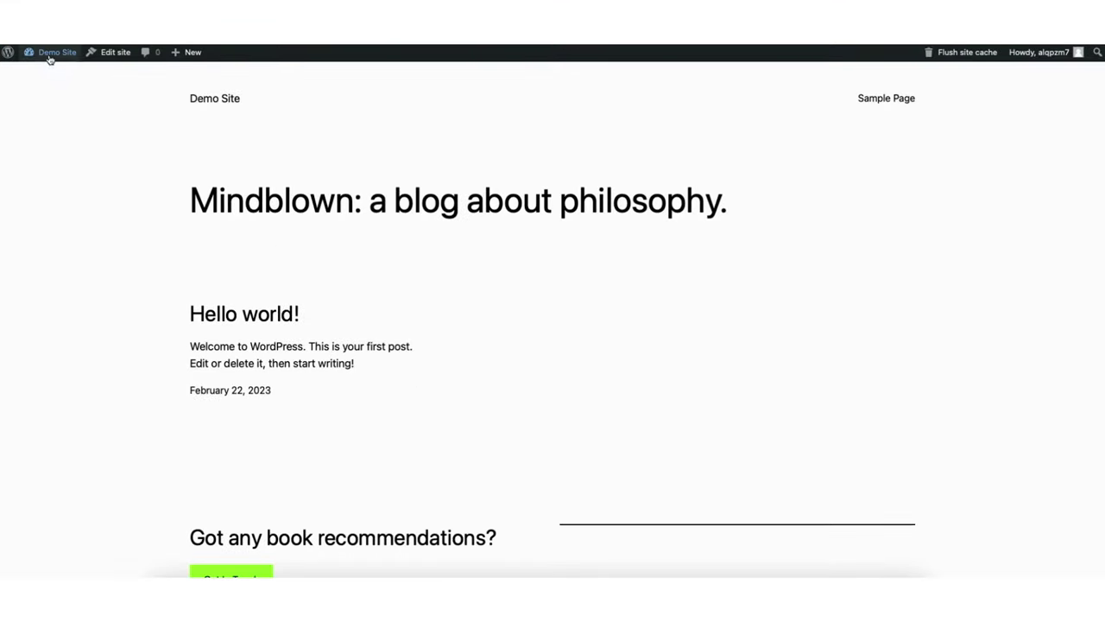
{"action": "mouse_move", "coordinate": [49, 56]}
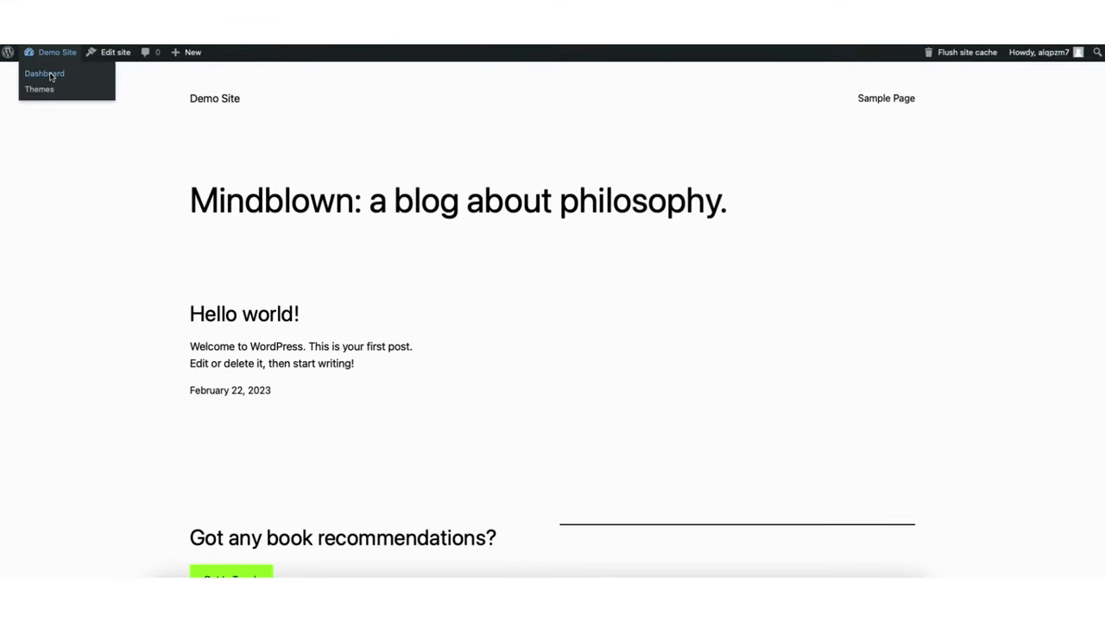
{"action": "left_click", "coordinate": [44, 73]}
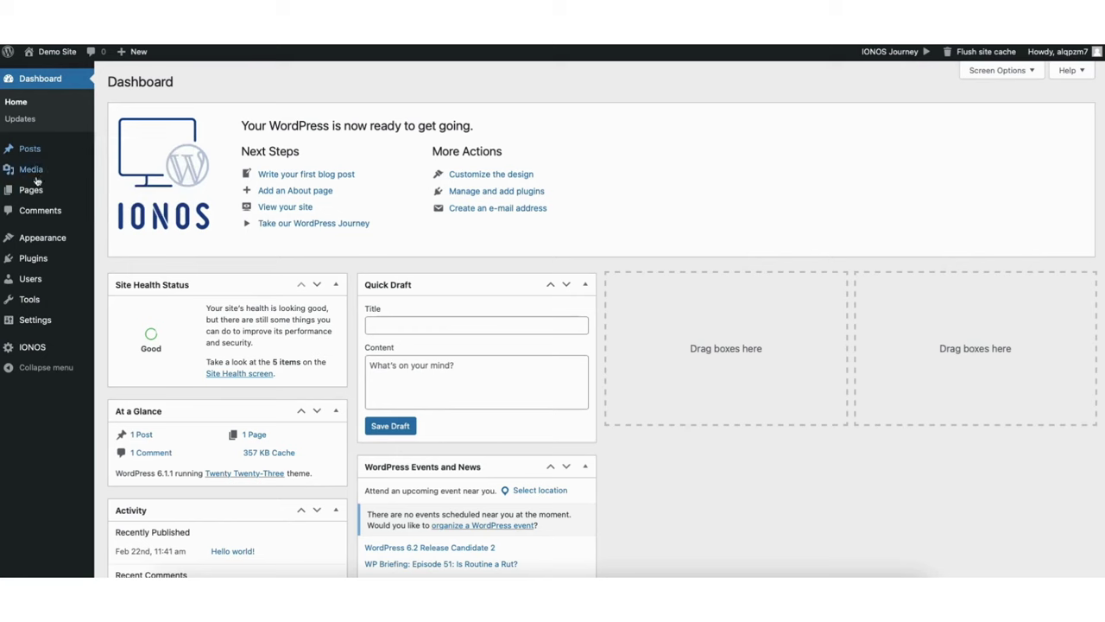
Step: Open the catalogue for adding a new theme and browse the popular themes and the starter template designs
{"action": "mouse_move", "coordinate": [48, 242]}
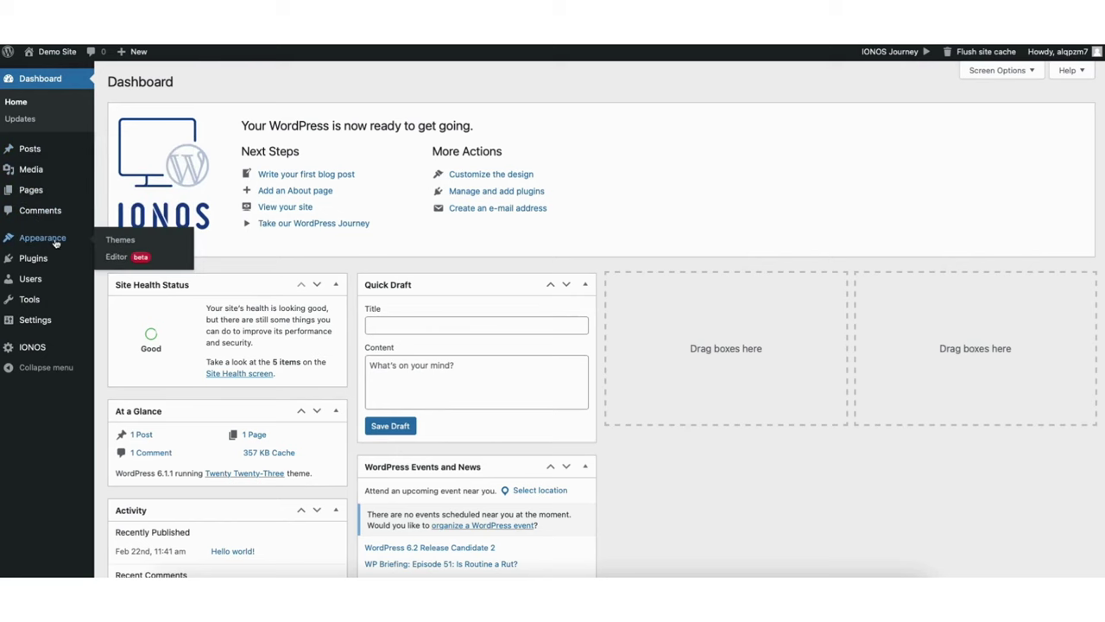
{"action": "left_click", "coordinate": [120, 240]}
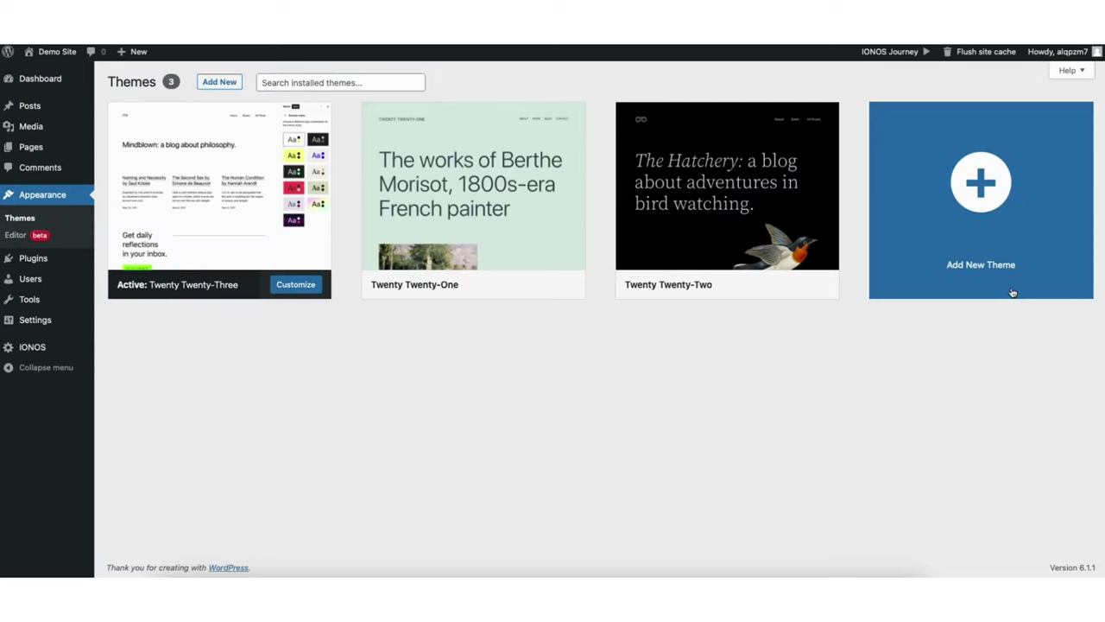
{"action": "left_click", "coordinate": [980, 185]}
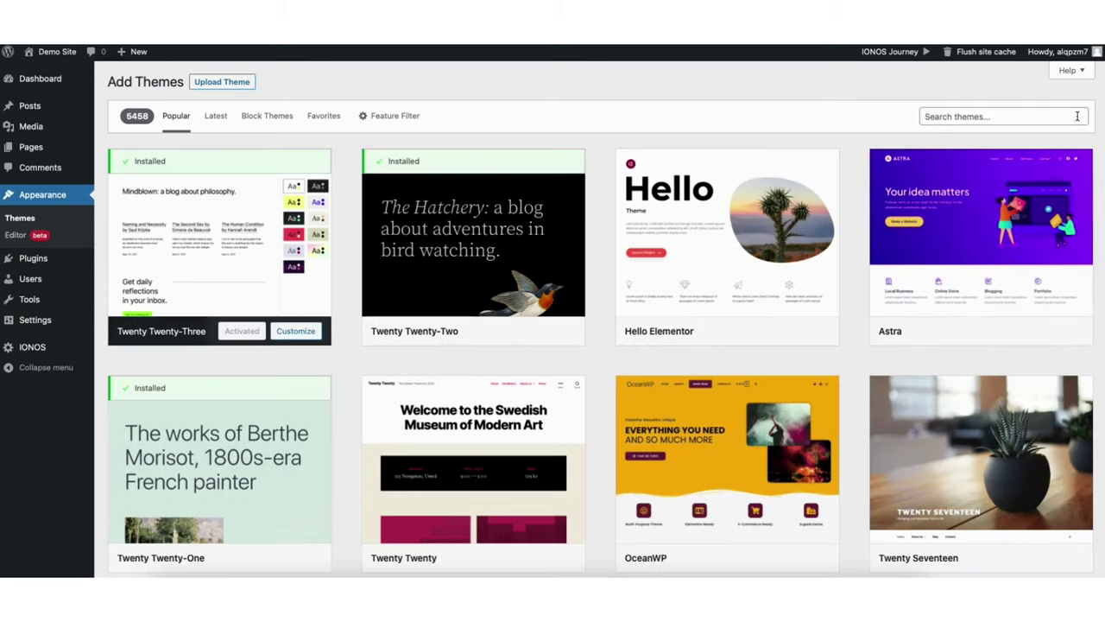
{"action": "scroll", "coordinate": [601, 320], "scroll_direction": "down", "scroll_amount": 5}
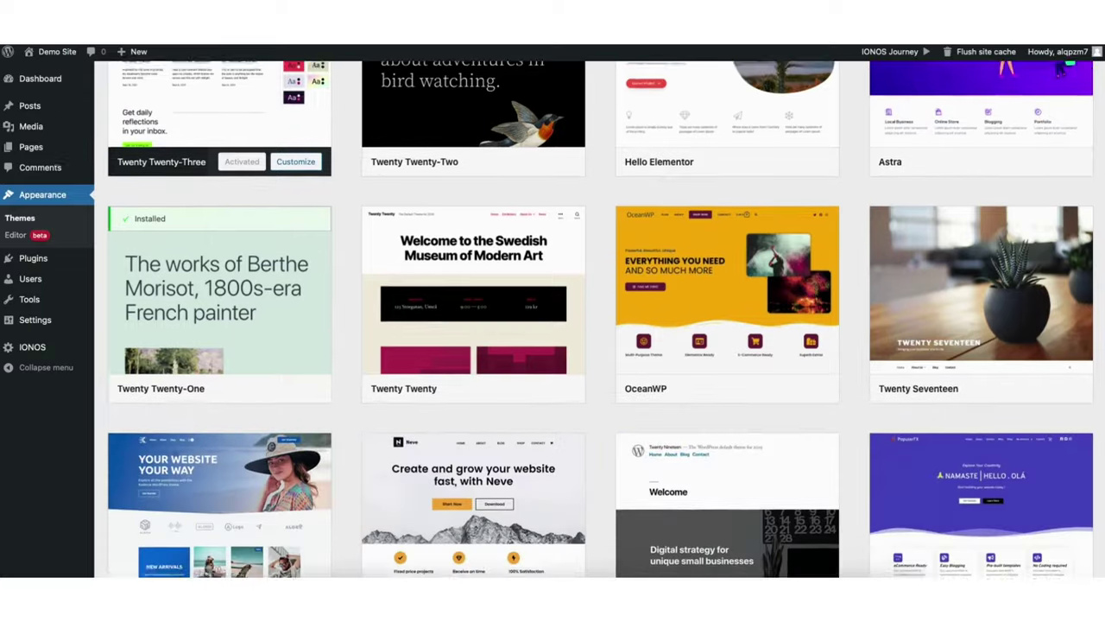
{"action": "scroll", "coordinate": [601, 320], "scroll_direction": "down", "scroll_amount": 5}
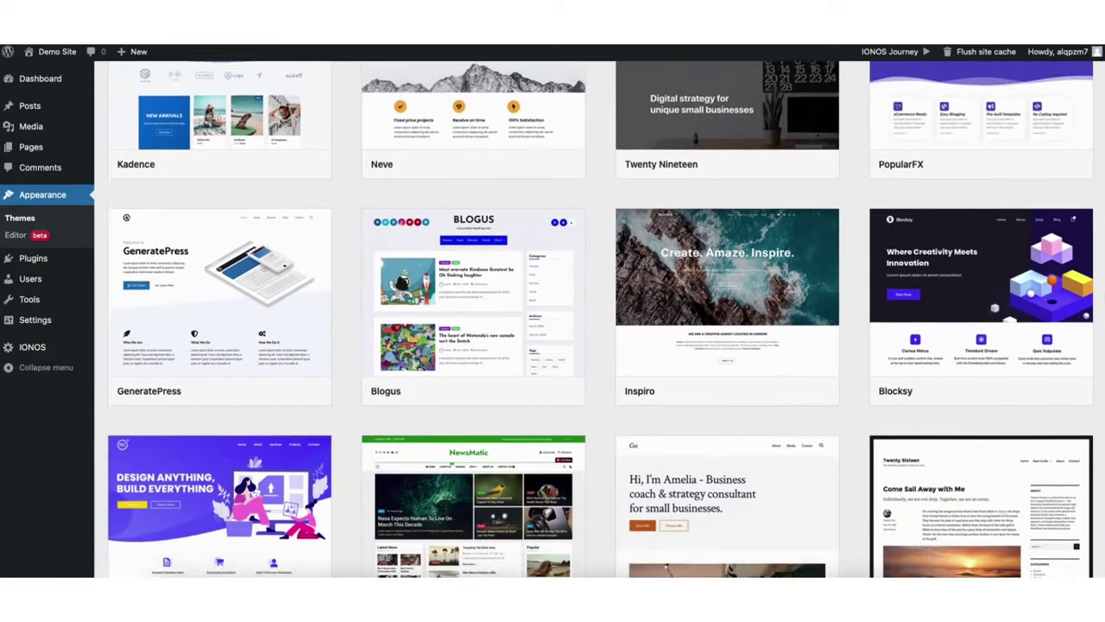
{"action": "scroll", "coordinate": [1097, 342], "scroll_direction": "down", "scroll_amount": 5}
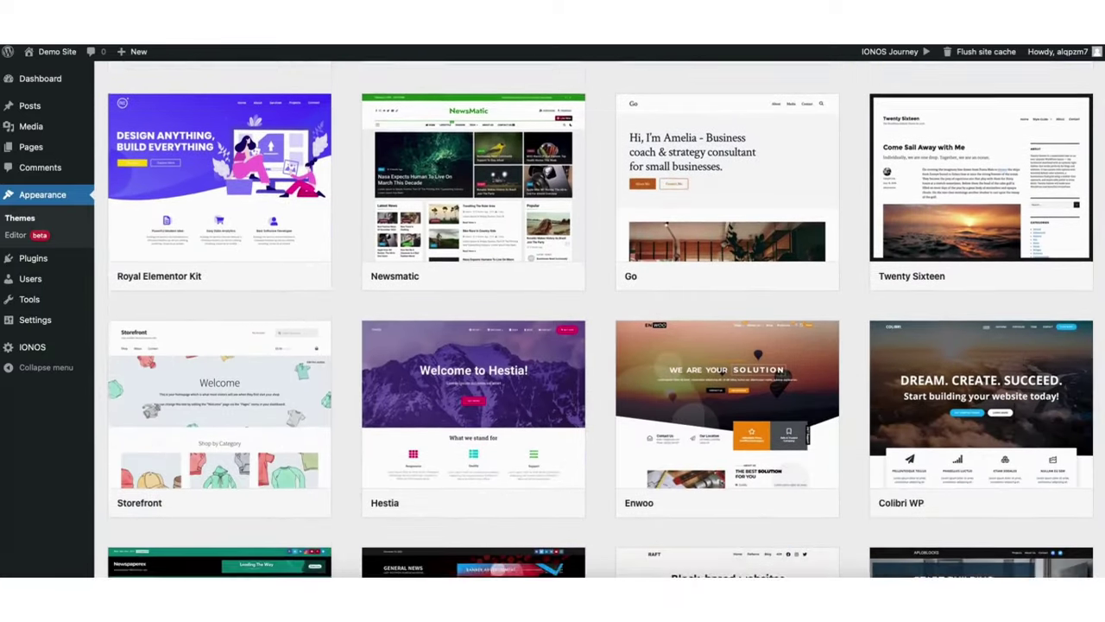
{"action": "scroll", "coordinate": [1097, 343], "scroll_direction": "down", "scroll_amount": 3}
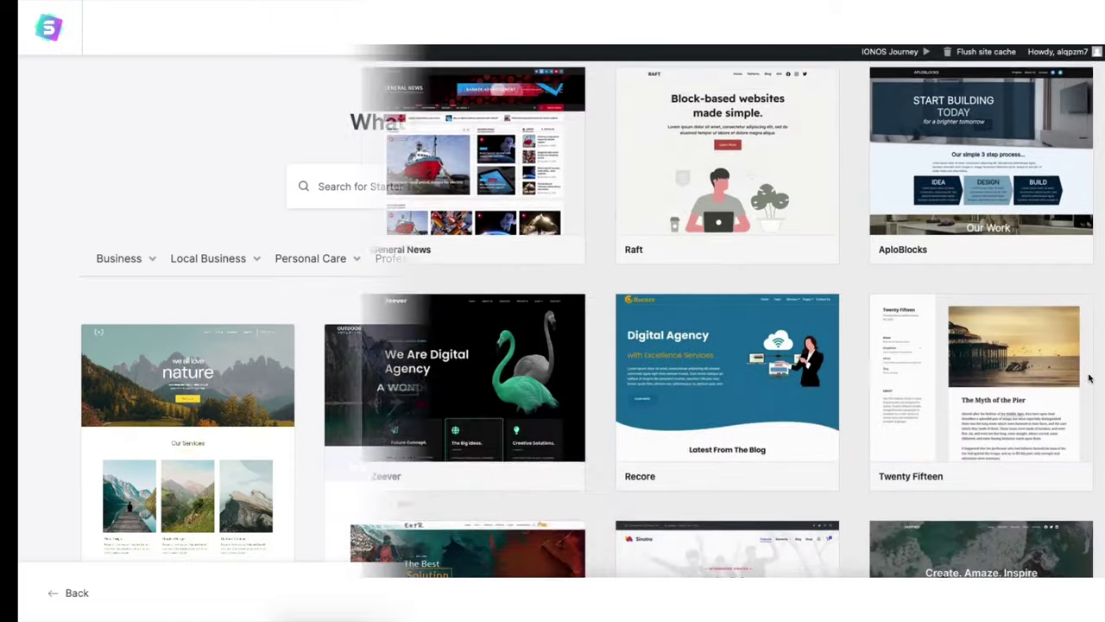
{"action": "scroll", "coordinate": [553, 345], "scroll_direction": "down", "scroll_amount": 4}
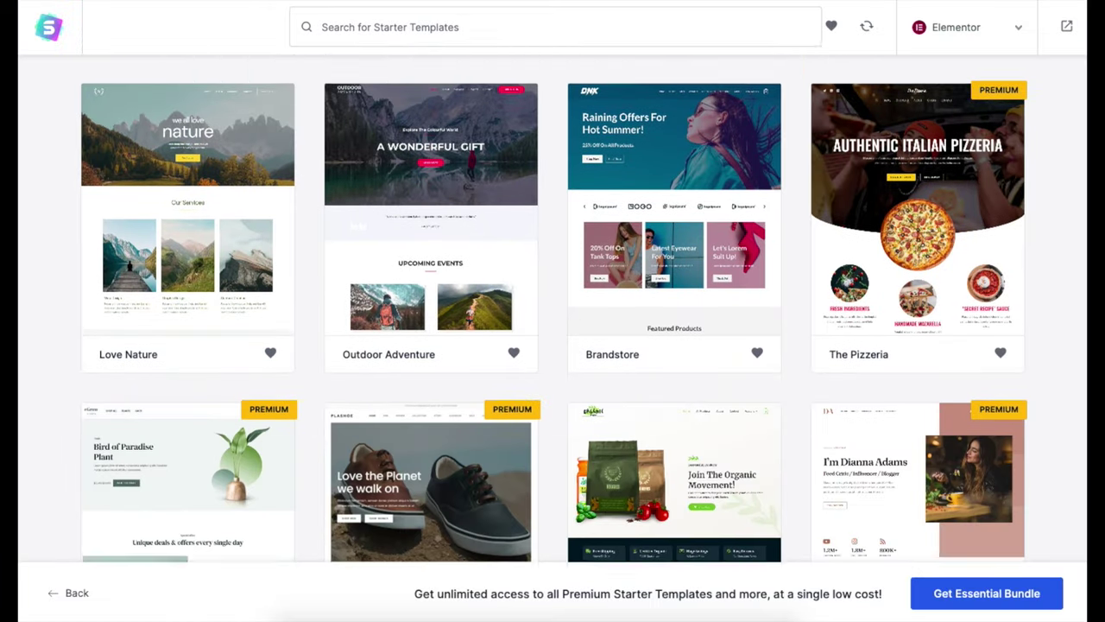
Step: Replace the "Create Your Website" hero heading on the Elementor Home page with "MY DEMO WEBSIT"
{"action": "left_click_drag", "start_coordinate": [482, 293], "coordinate": [812, 293]}
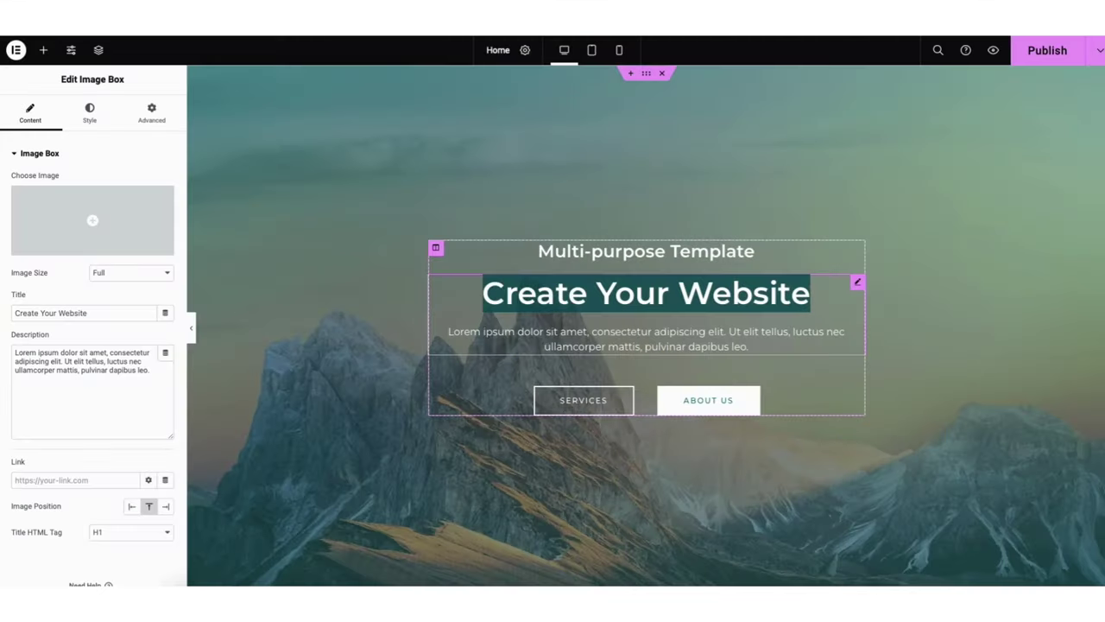
{"action": "type", "text": "MY DEMO WEBSIT"}
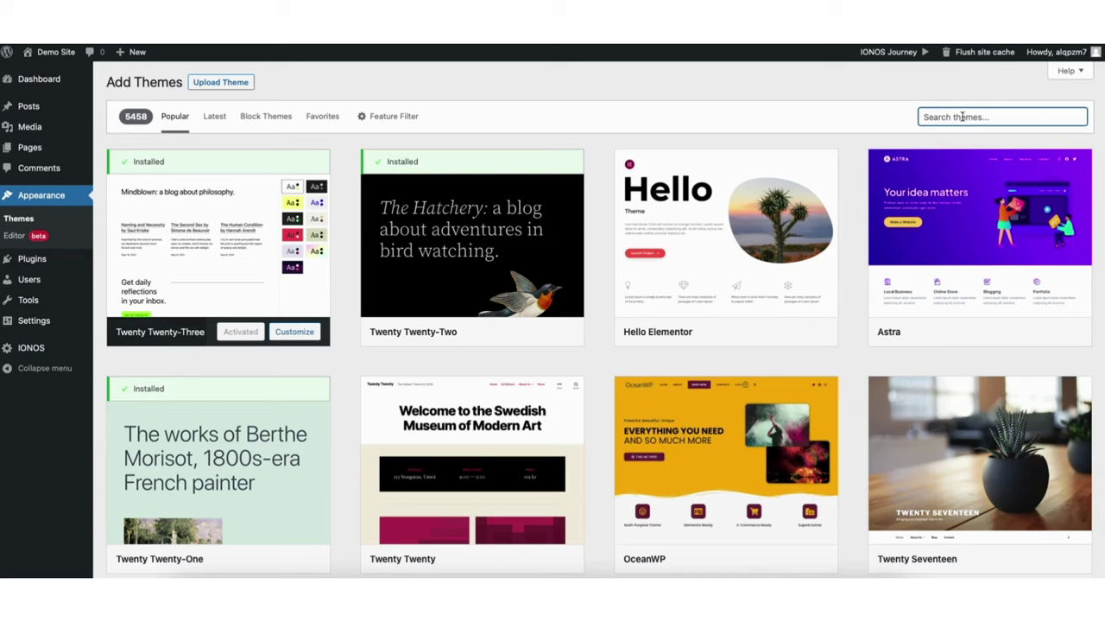
Step: Search the theme catalogue for "astra", then install and activate the Astra theme
{"action": "type", "text": "astra"}
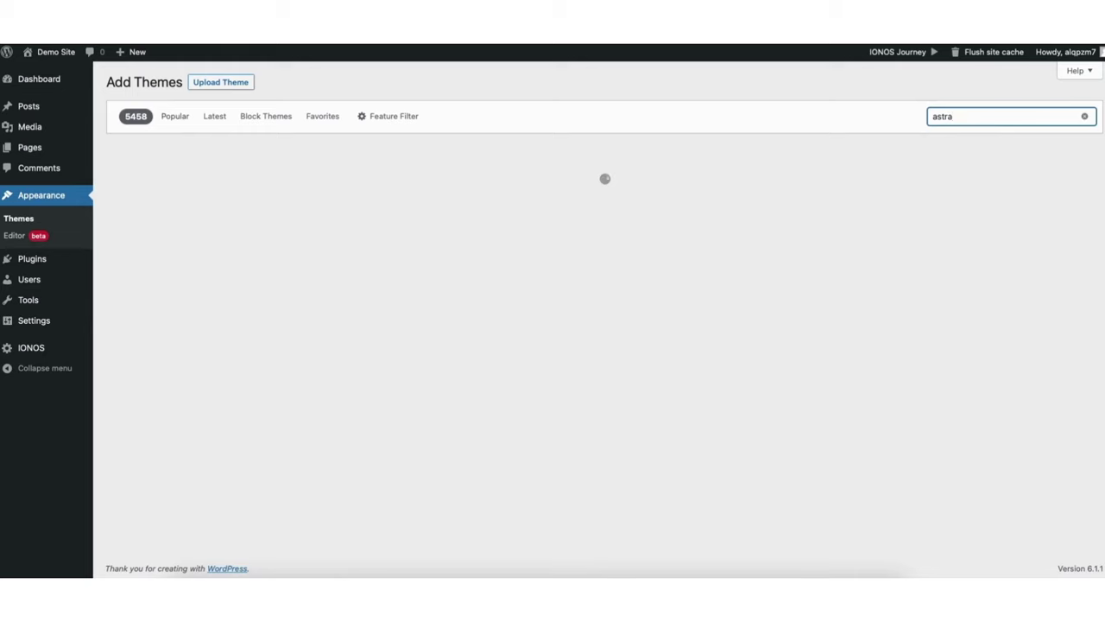
{"action": "mouse_move", "coordinate": [255, 333]}
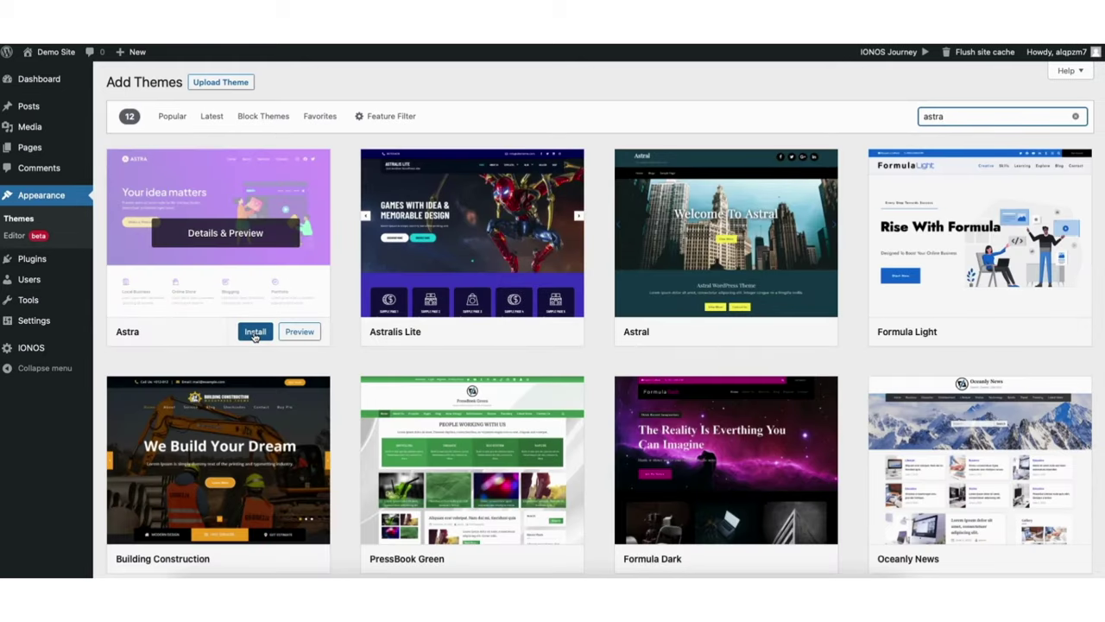
{"action": "left_click", "coordinate": [254, 334]}
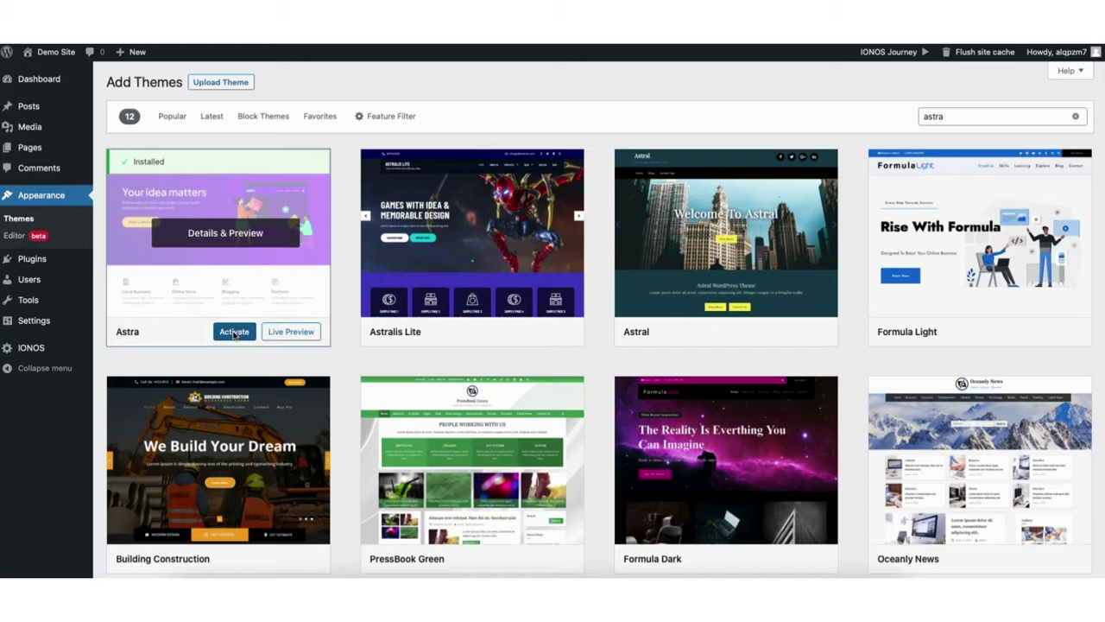
{"action": "left_click", "coordinate": [234, 333]}
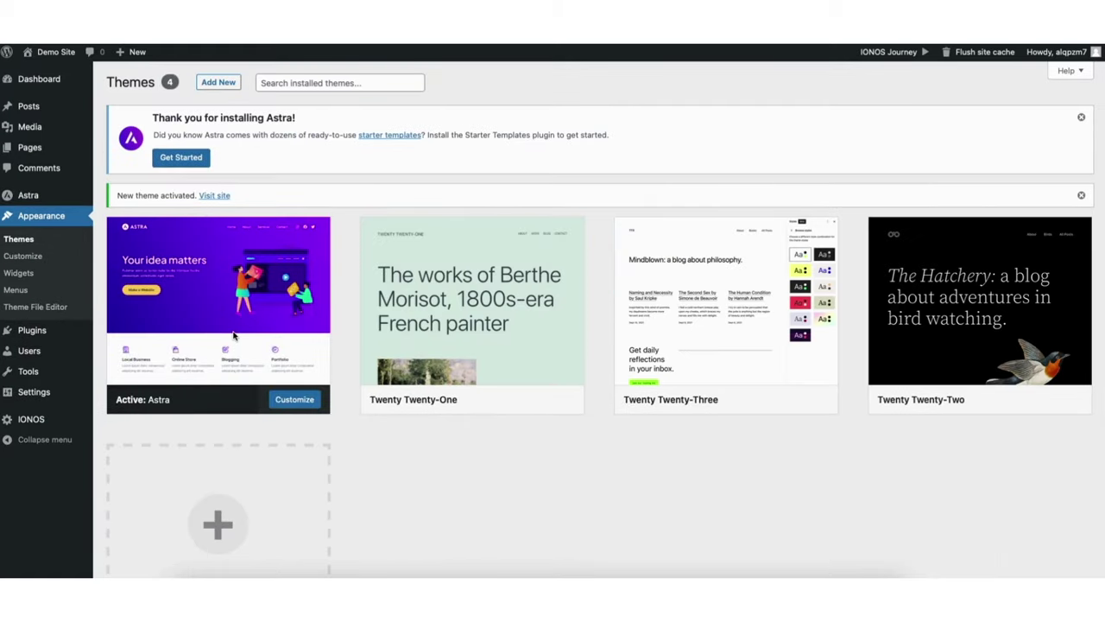
Step: Search for new plugins with "starter templates", then install and activate the Starter Templates plugin by Brainstorm Force
{"action": "mouse_move", "coordinate": [26, 336]}
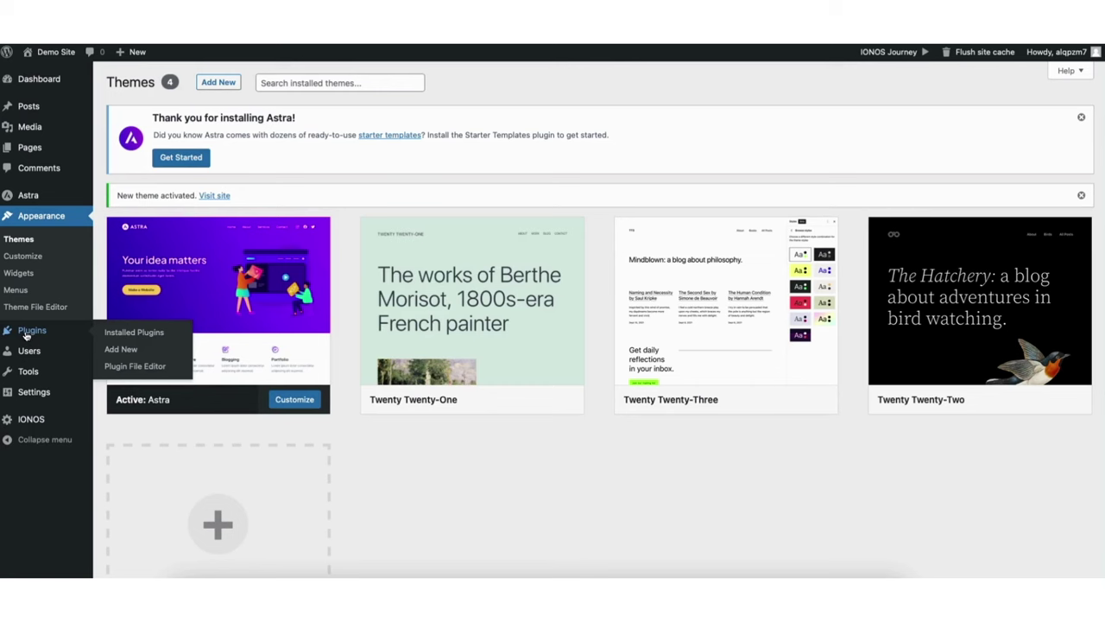
{"action": "left_click", "coordinate": [127, 351]}
{"action": "left_click", "coordinate": [981, 190]}
{"action": "type", "text": "starter tem"}
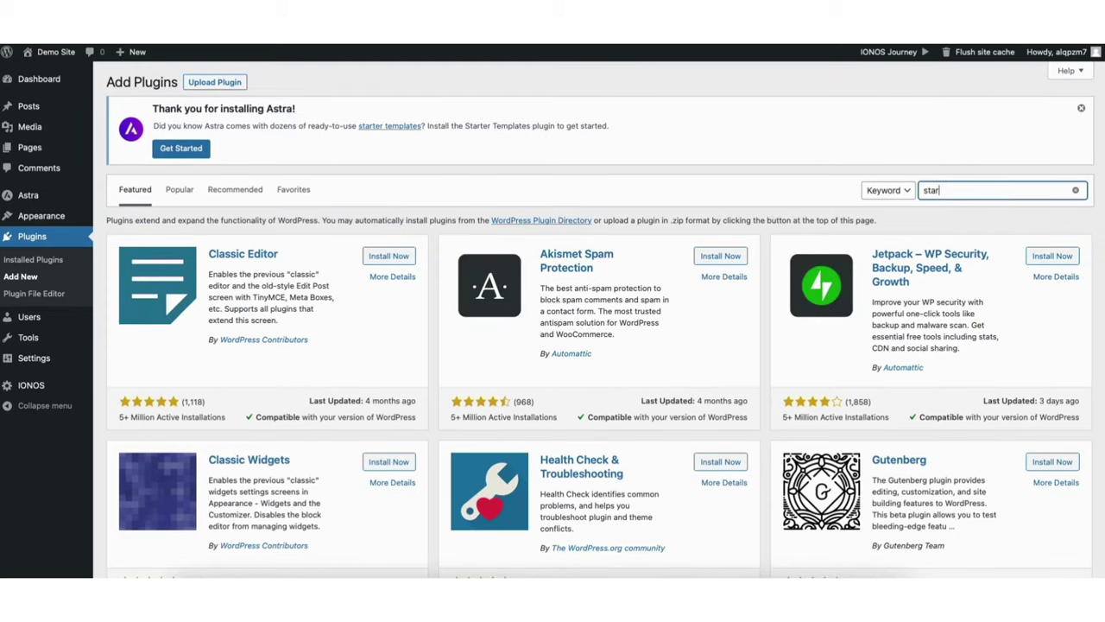
{"action": "type", "text": "plates"}
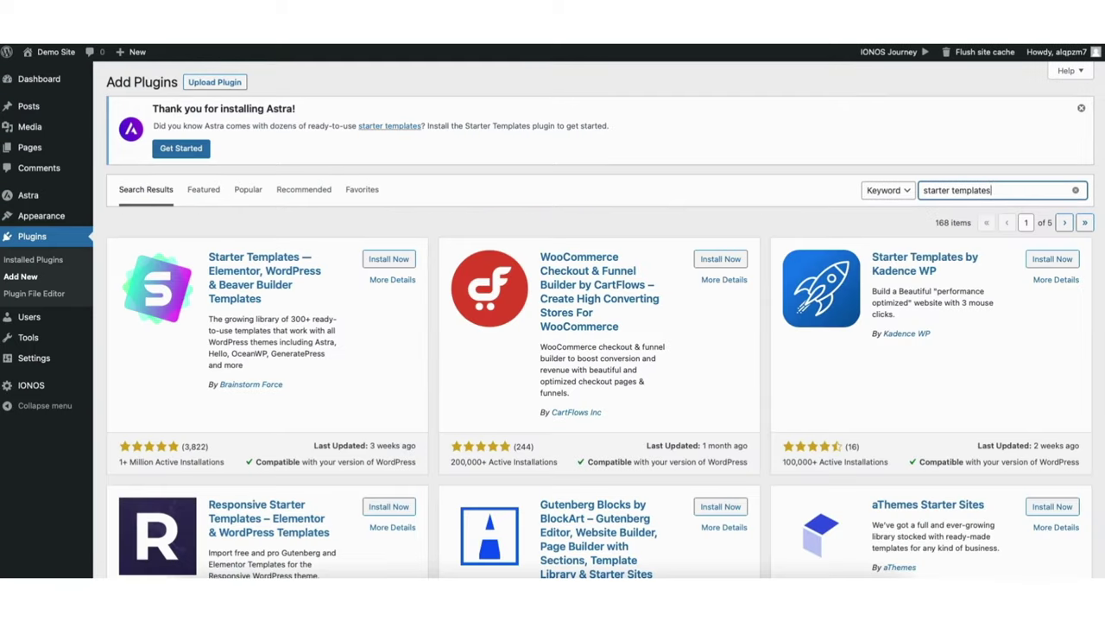
{"action": "left_click", "coordinate": [373, 260]}
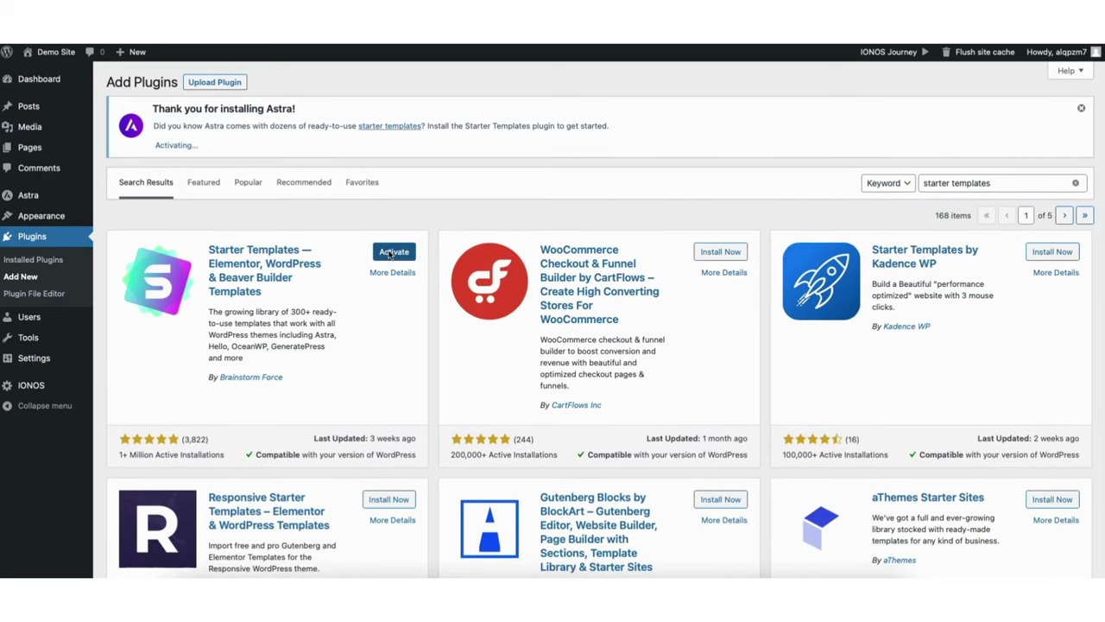
{"action": "left_click", "coordinate": [393, 252]}
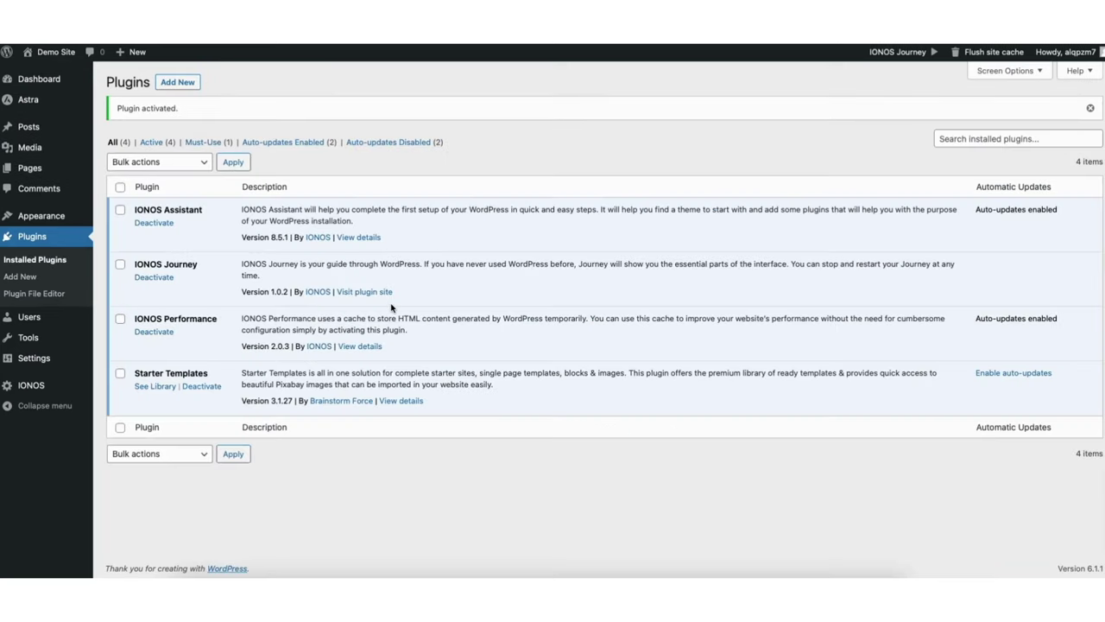
Step: Open the Starter Templates library with Elementor as the page builder, browse the designs and search for "photography" templates
{"action": "mouse_move", "coordinate": [45, 219]}
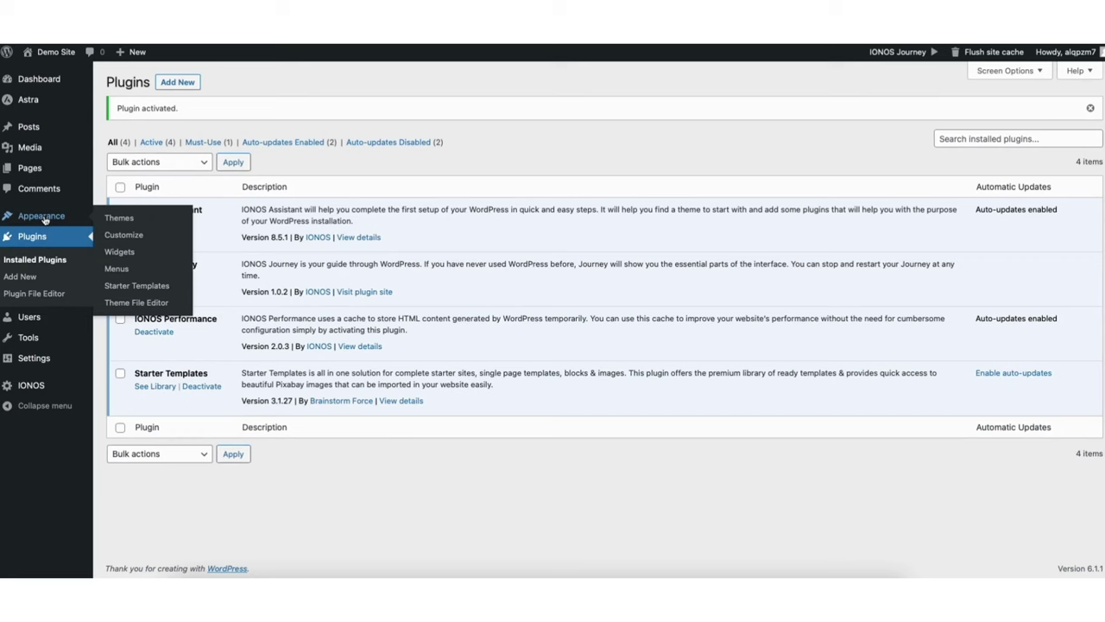
{"action": "left_click", "coordinate": [137, 286]}
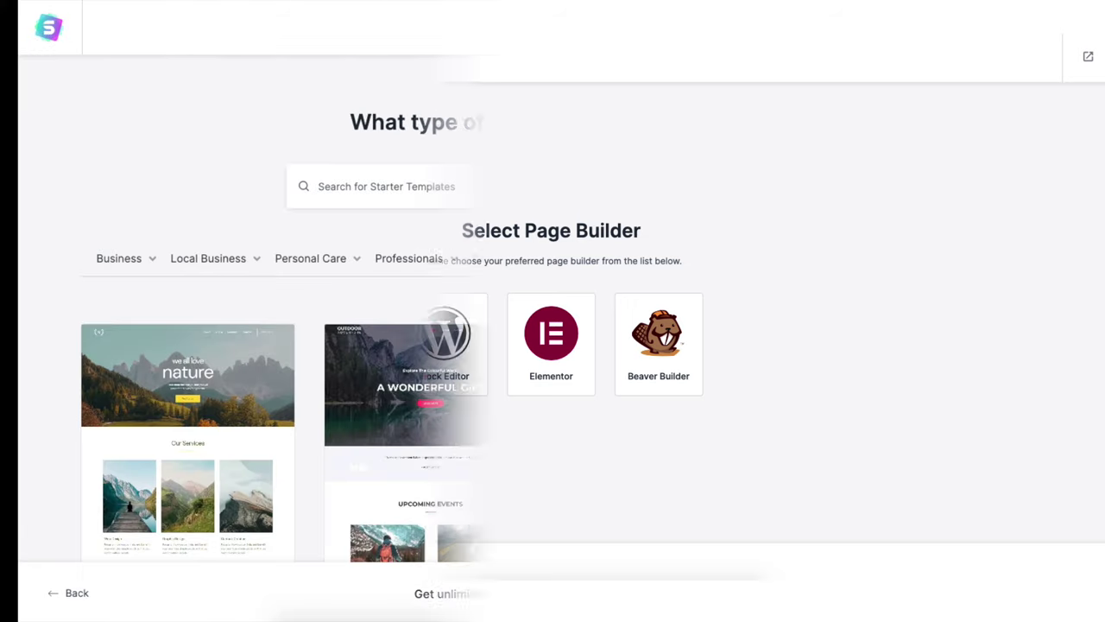
{"action": "scroll", "coordinate": [553, 328], "scroll_direction": "down", "scroll_amount": 3}
{"action": "scroll", "coordinate": [553, 328], "scroll_direction": "down", "scroll_amount": 5}
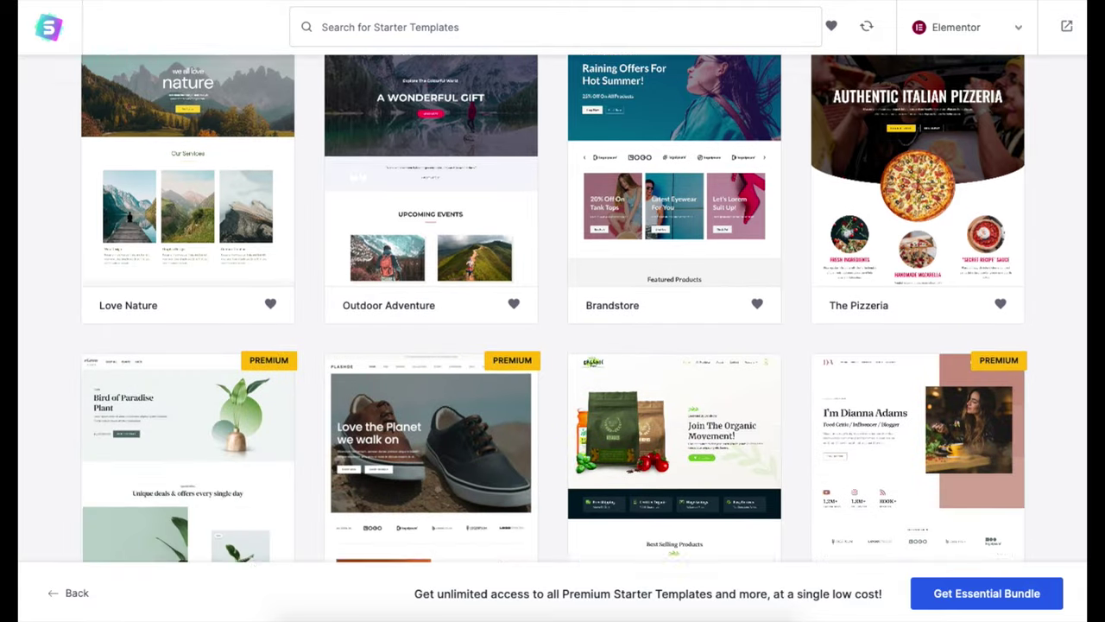
{"action": "scroll", "coordinate": [552, 328], "scroll_direction": "down", "scroll_amount": 5}
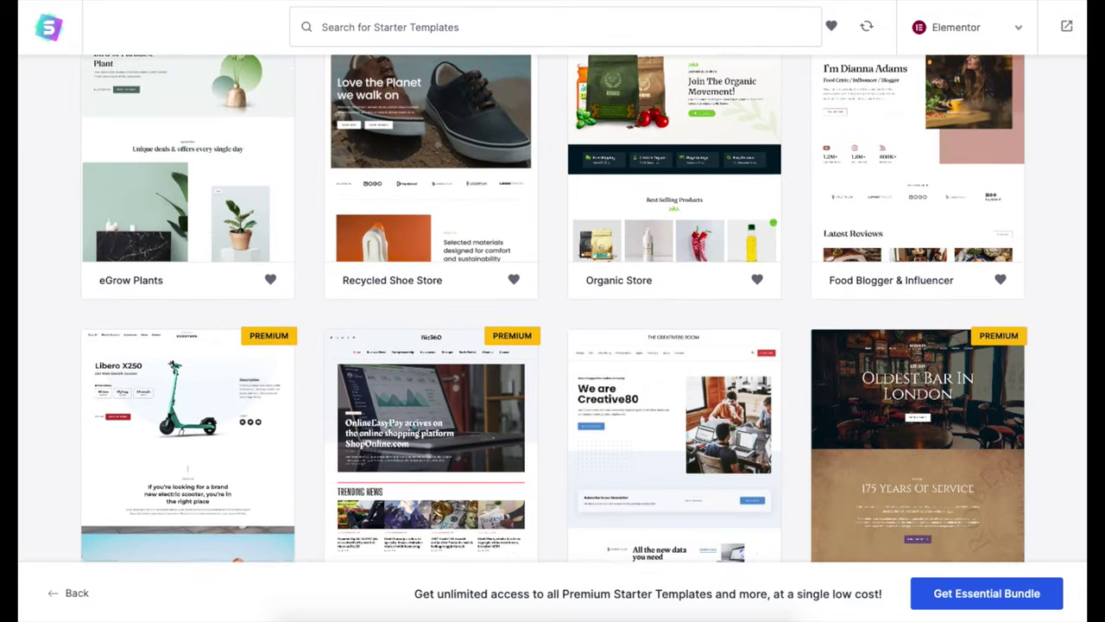
{"action": "scroll", "coordinate": [553, 328], "scroll_direction": "down", "scroll_amount": 2}
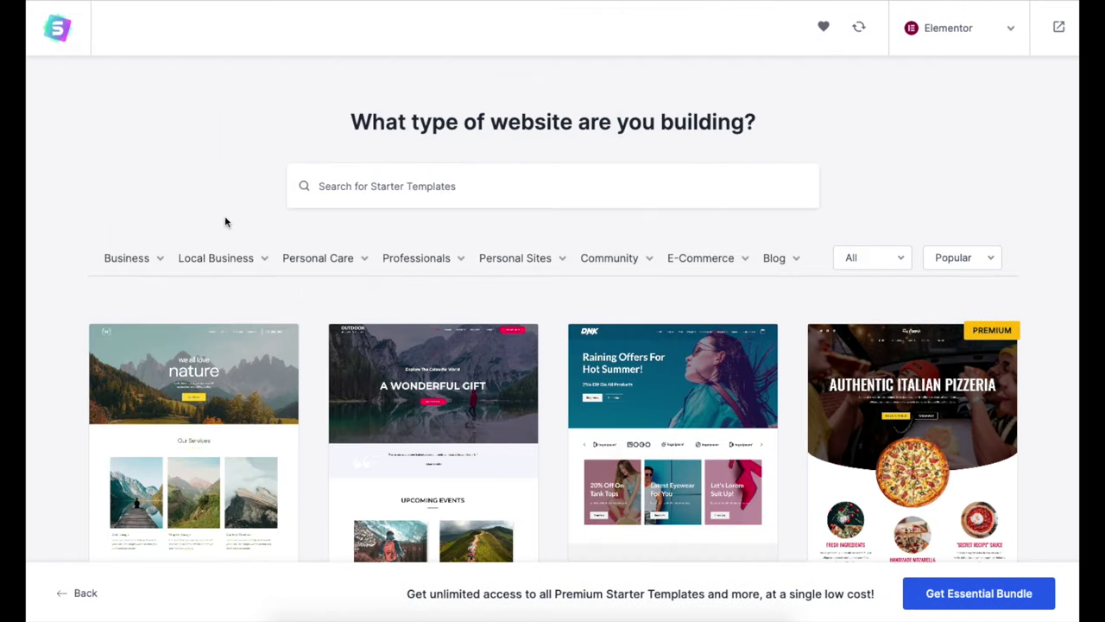
{"action": "left_click", "coordinate": [302, 203]}
{"action": "type", "text": "photography"}
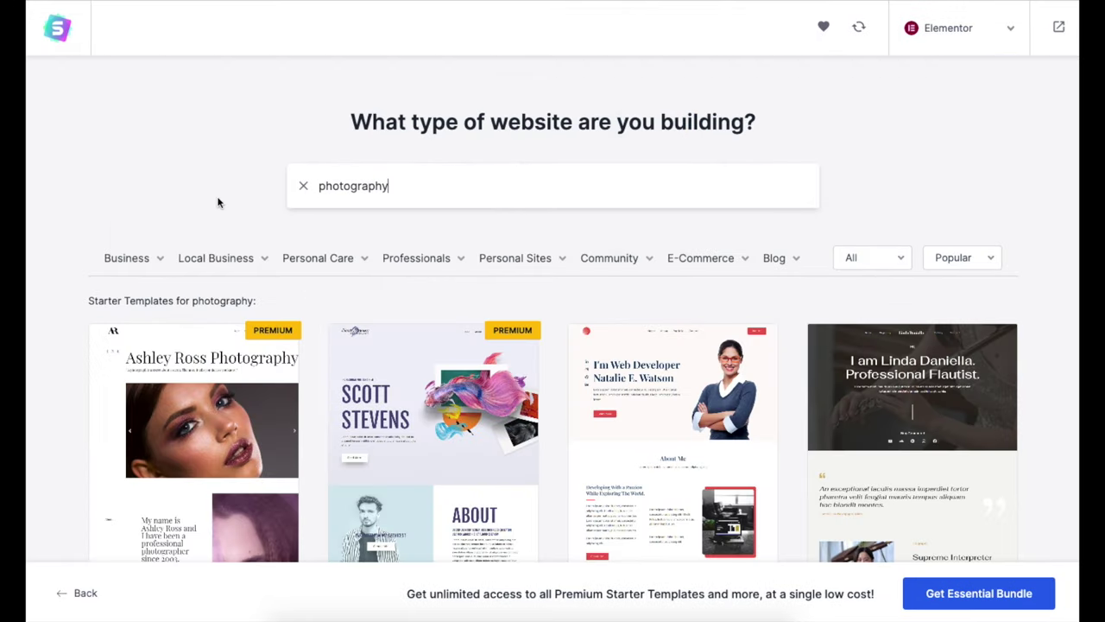
Step: Look through the template categories, preview the premium Photographer template down to its Services section, and close the preview
{"action": "left_click", "coordinate": [144, 262]}
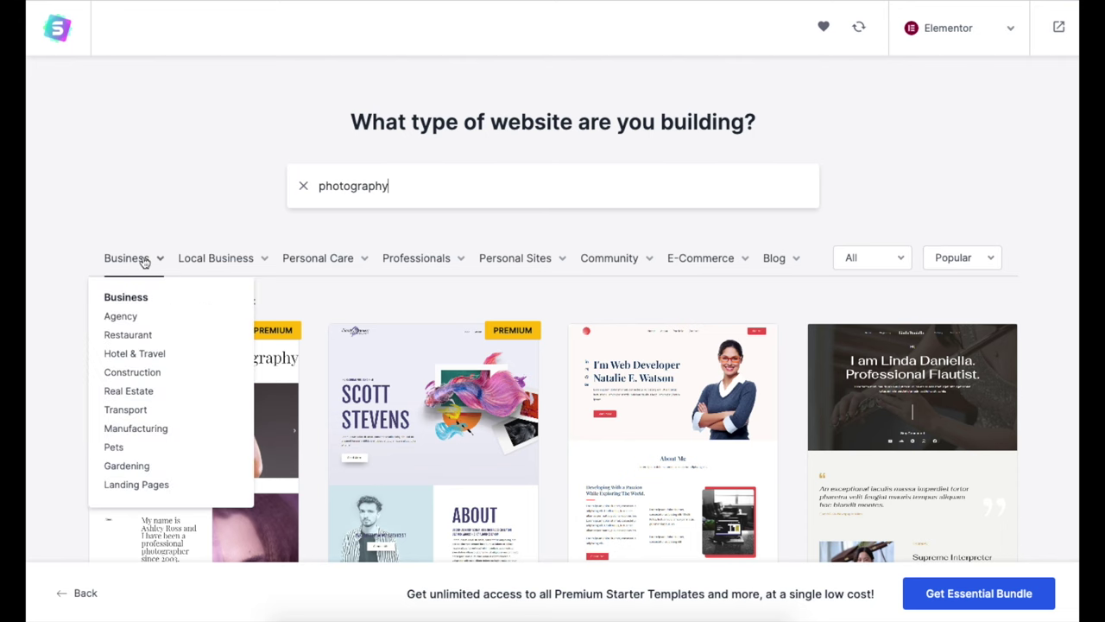
{"action": "mouse_move", "coordinate": [291, 269]}
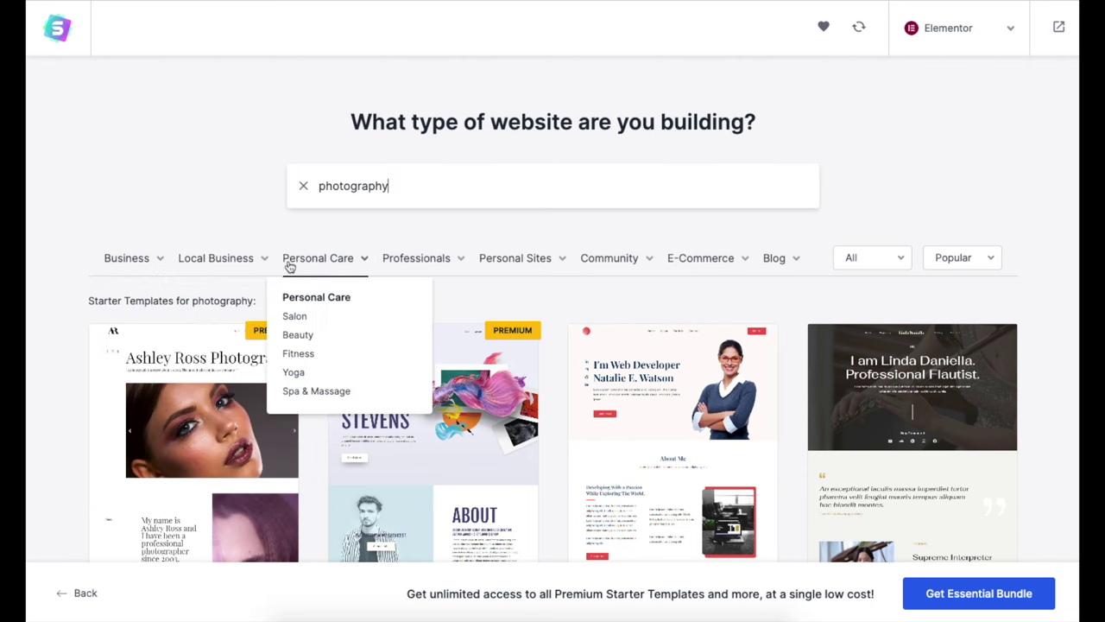
{"action": "left_click", "coordinate": [425, 444]}
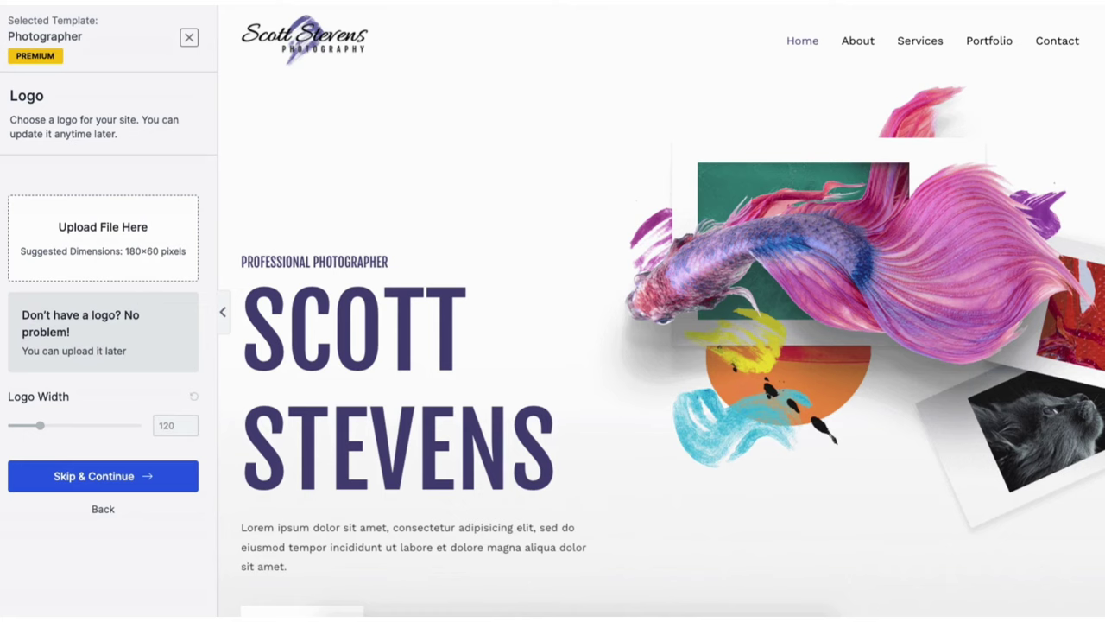
{"action": "scroll", "coordinate": [661, 311], "scroll_direction": "down", "scroll_amount": 10}
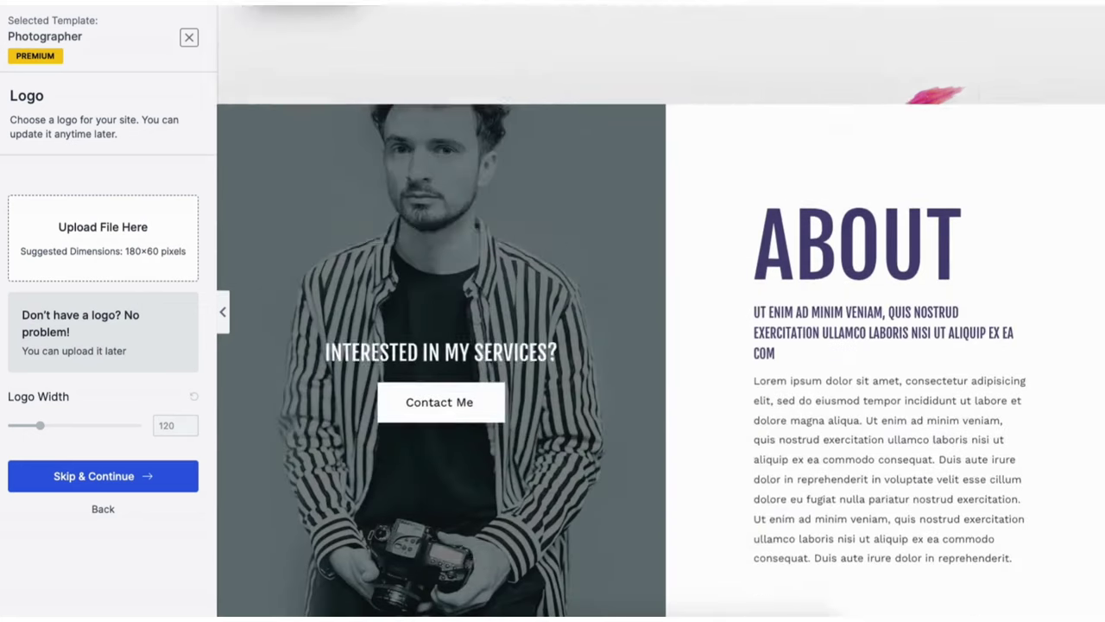
{"action": "scroll", "coordinate": [895, 215], "scroll_direction": "down", "scroll_amount": 4}
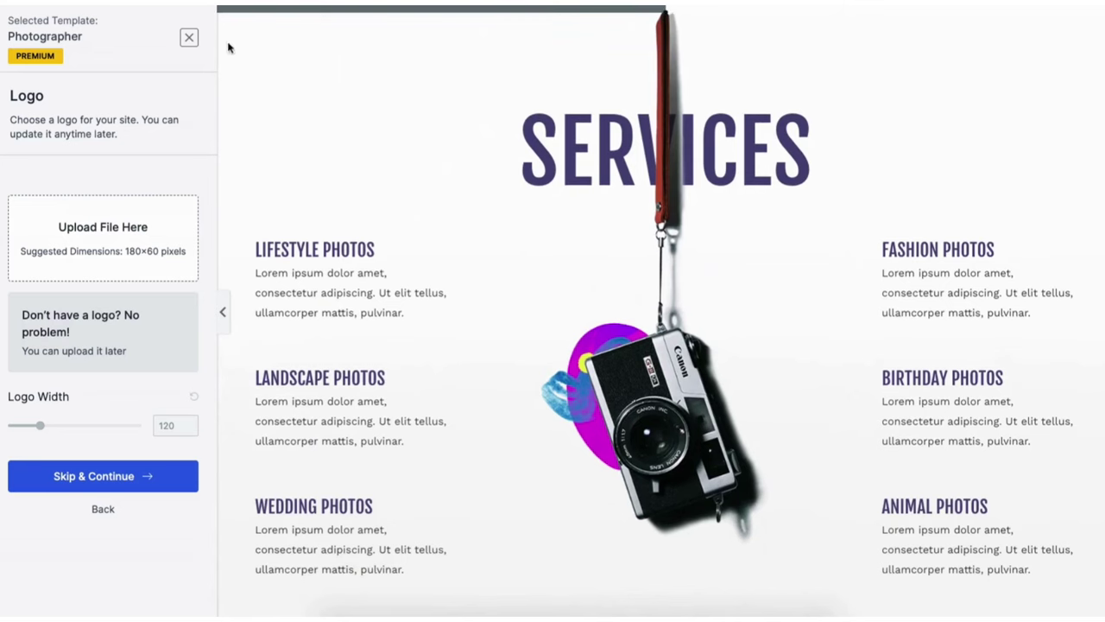
{"action": "left_click", "coordinate": [189, 40]}
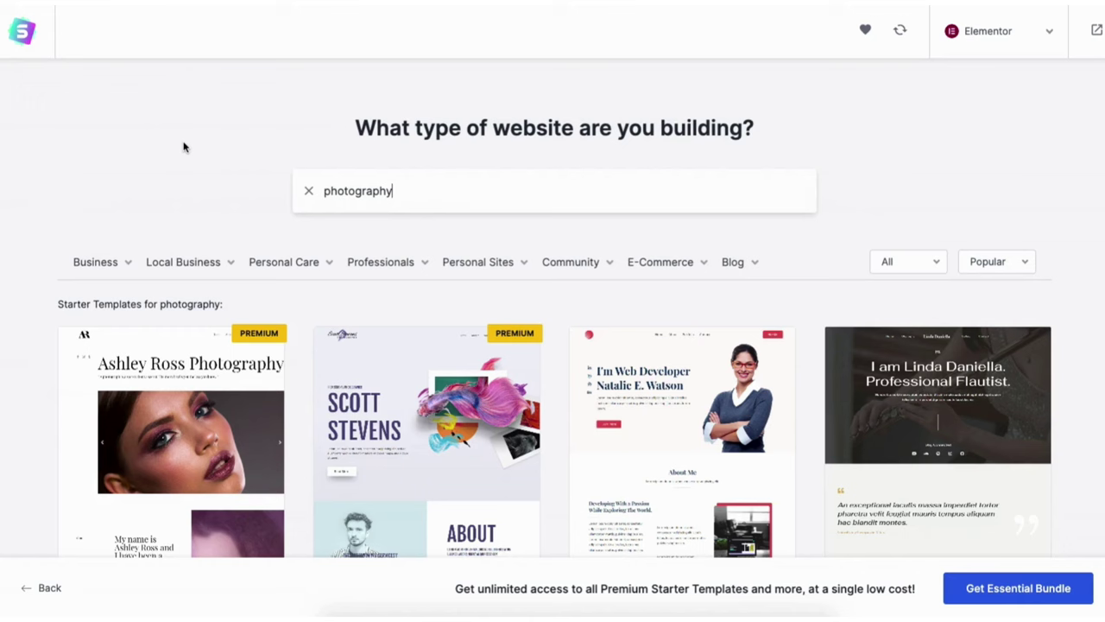
Step: Replace the "Create Your Website" hero heading with "MY DEMO WE" and place a Button widget under the "Amazing Things for You" text
{"action": "left_click_drag", "start_coordinate": [534, 293], "coordinate": [810, 294]}
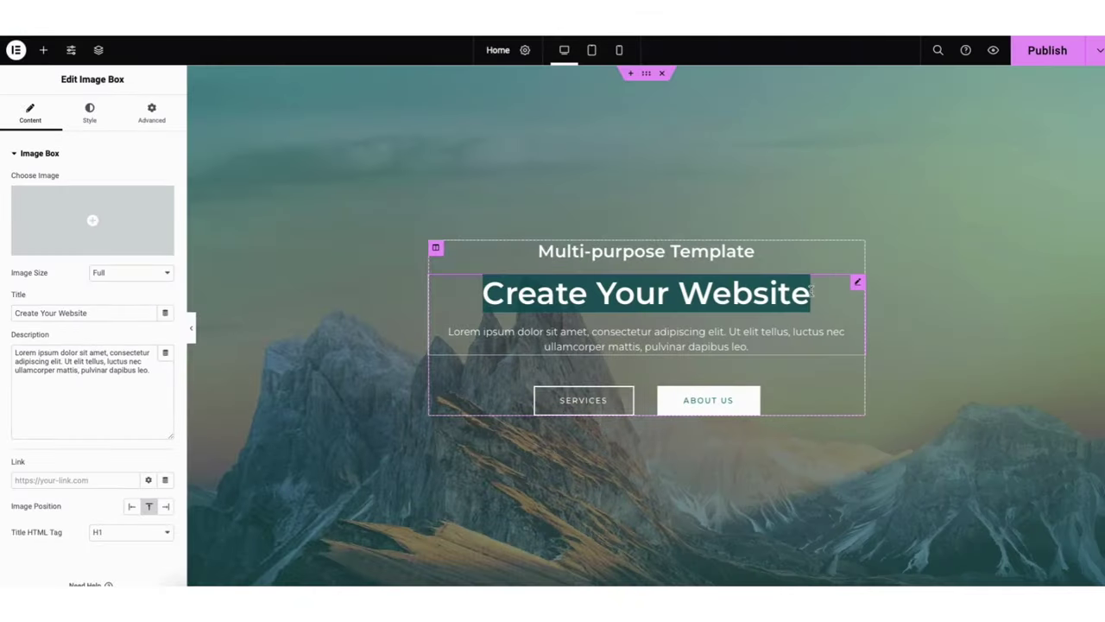
{"action": "type", "text": "MY DEM"}
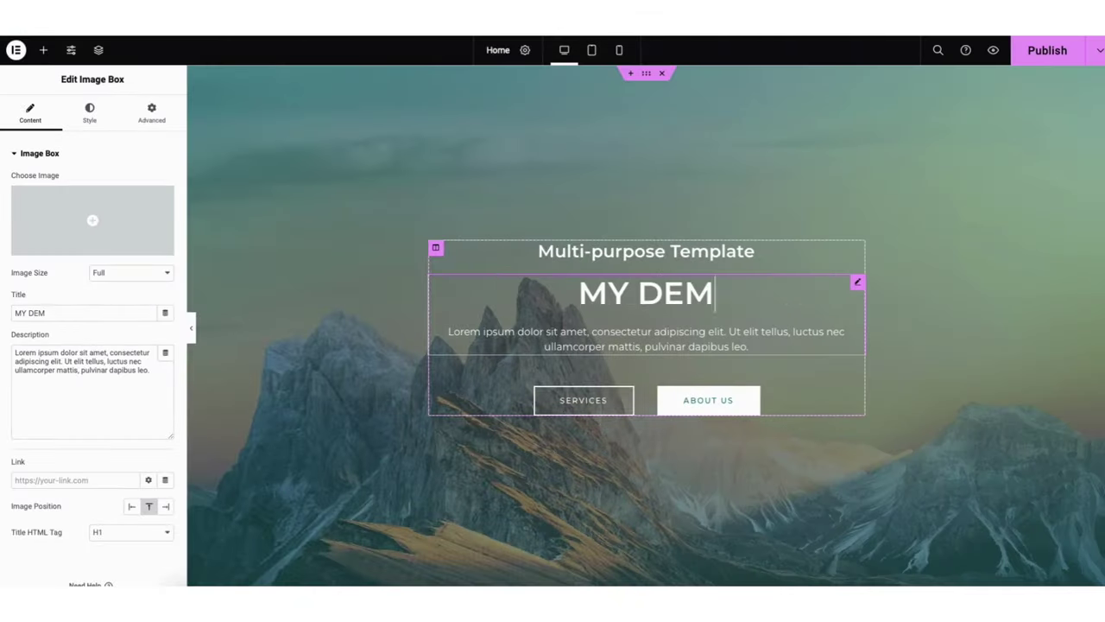
{"action": "type", "text": "O WE"}
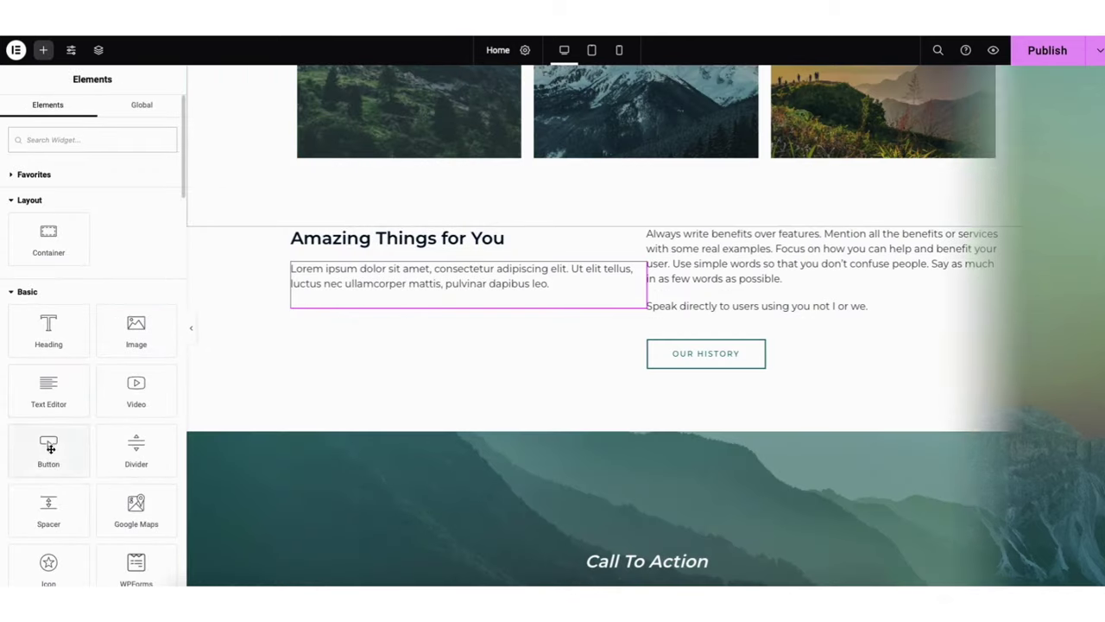
{"action": "left_click_drag", "start_coordinate": [48, 445], "coordinate": [369, 302]}
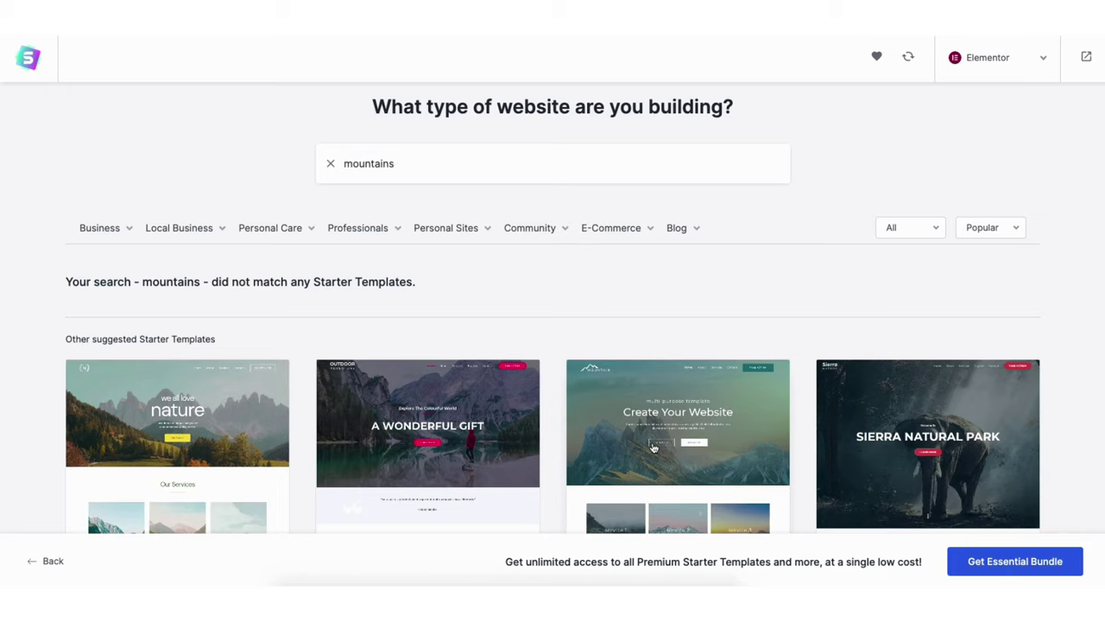
Step: Choose the Mountain template, skip the logo, keep the default colors and Montserrat fonts, and build the website with the preselected import options
{"action": "left_click", "coordinate": [654, 444]}
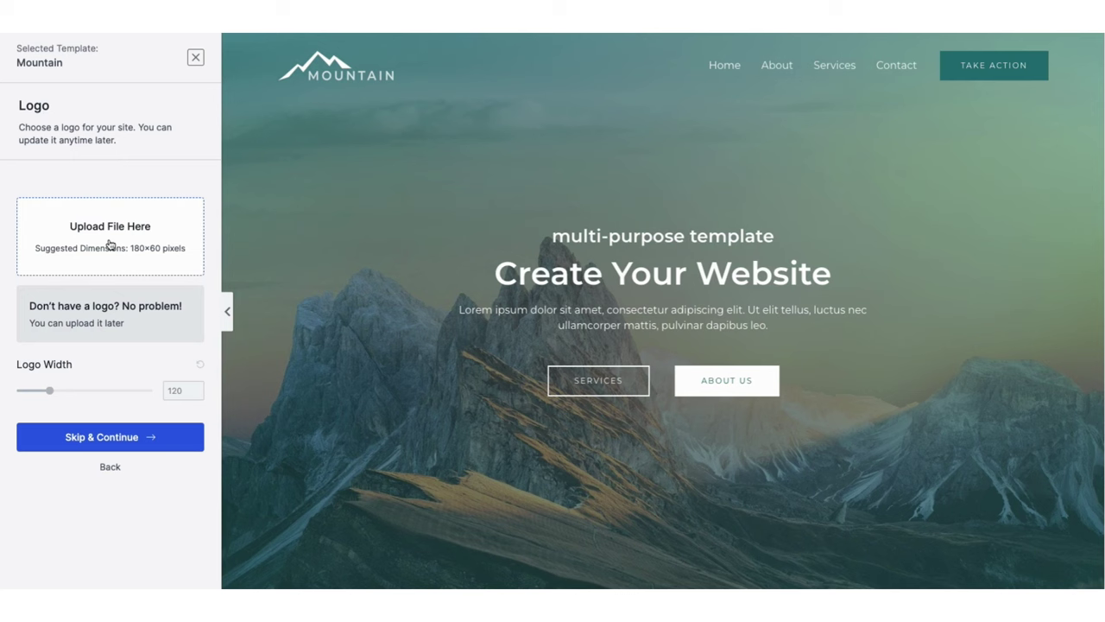
{"action": "left_click", "coordinate": [109, 436]}
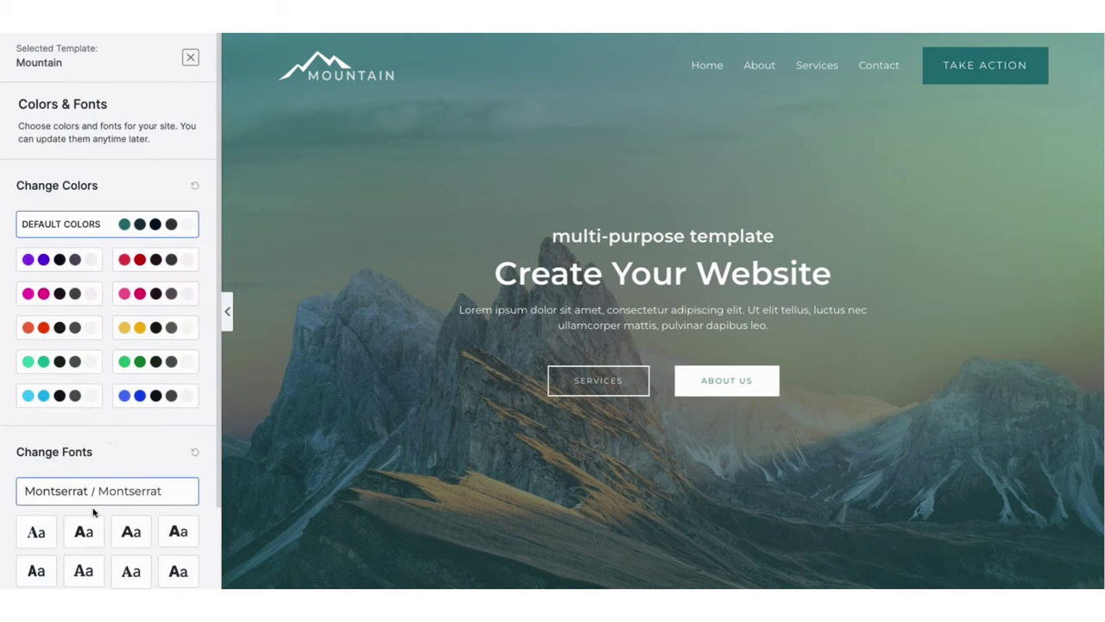
{"action": "left_click_drag", "start_coordinate": [217, 269], "coordinate": [220, 355]}
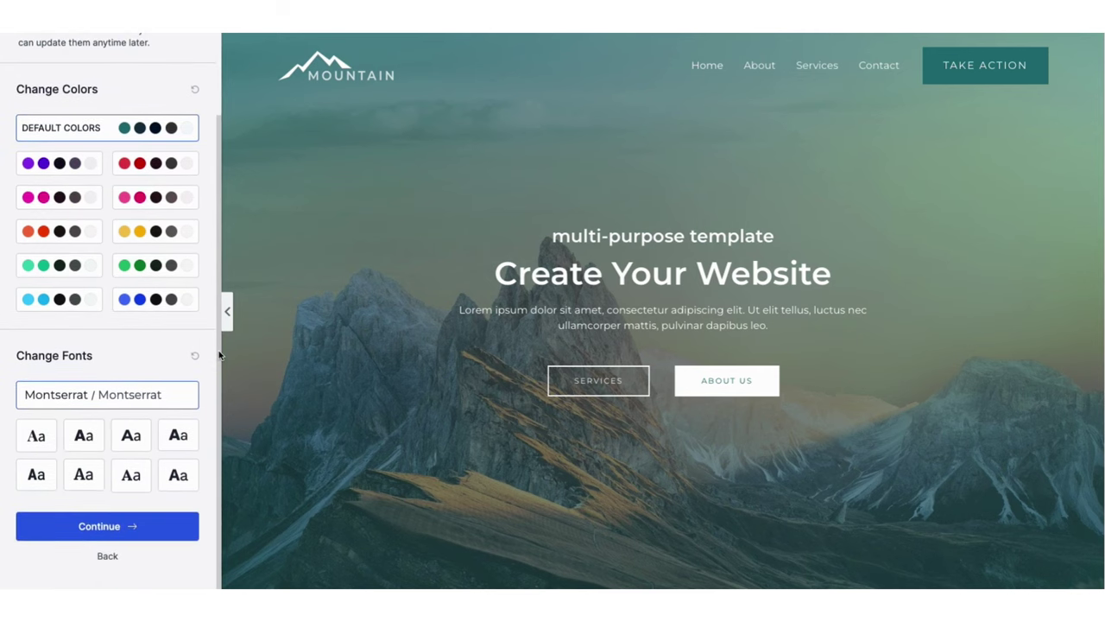
{"action": "left_click", "coordinate": [99, 528]}
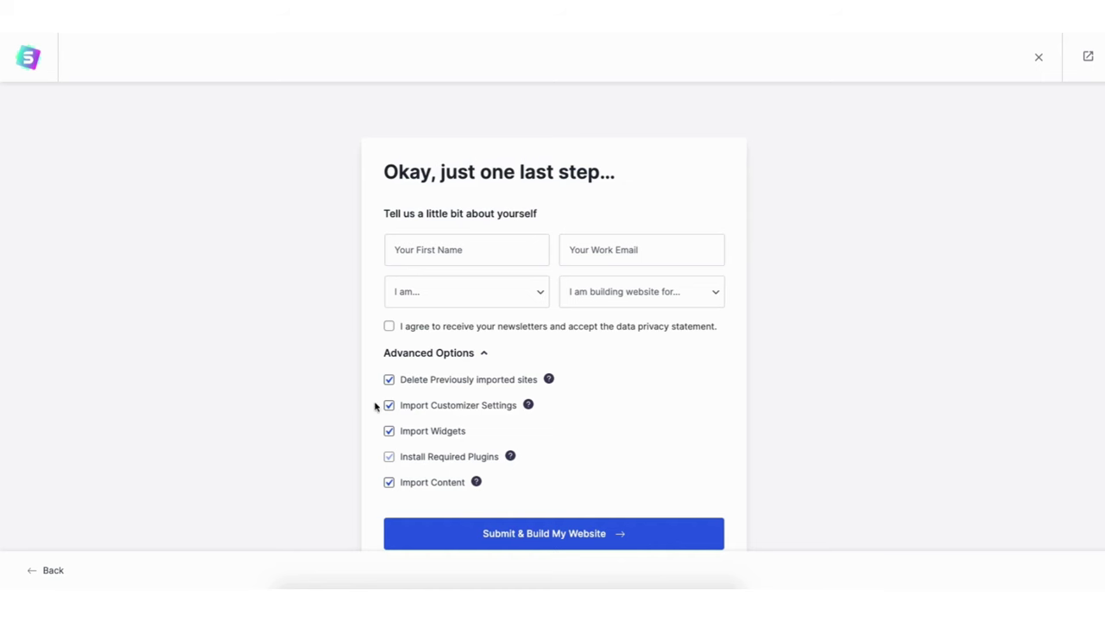
{"action": "left_click", "coordinate": [537, 534]}
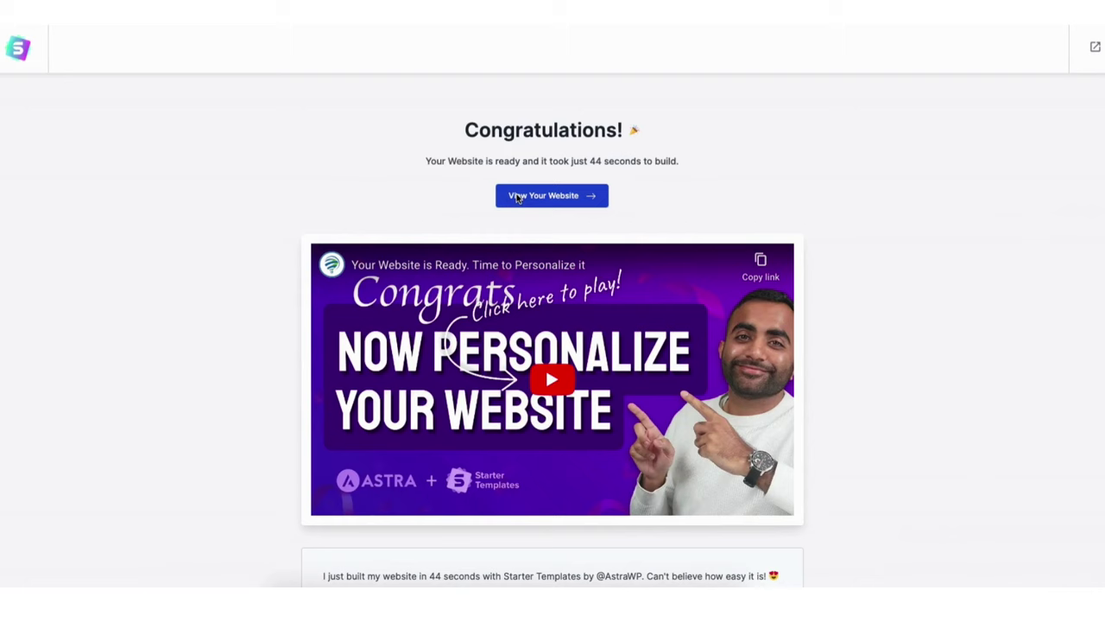
Step: View the newly built website and look through its home page, from the hero section down to the image gallery
{"action": "left_click", "coordinate": [516, 196]}
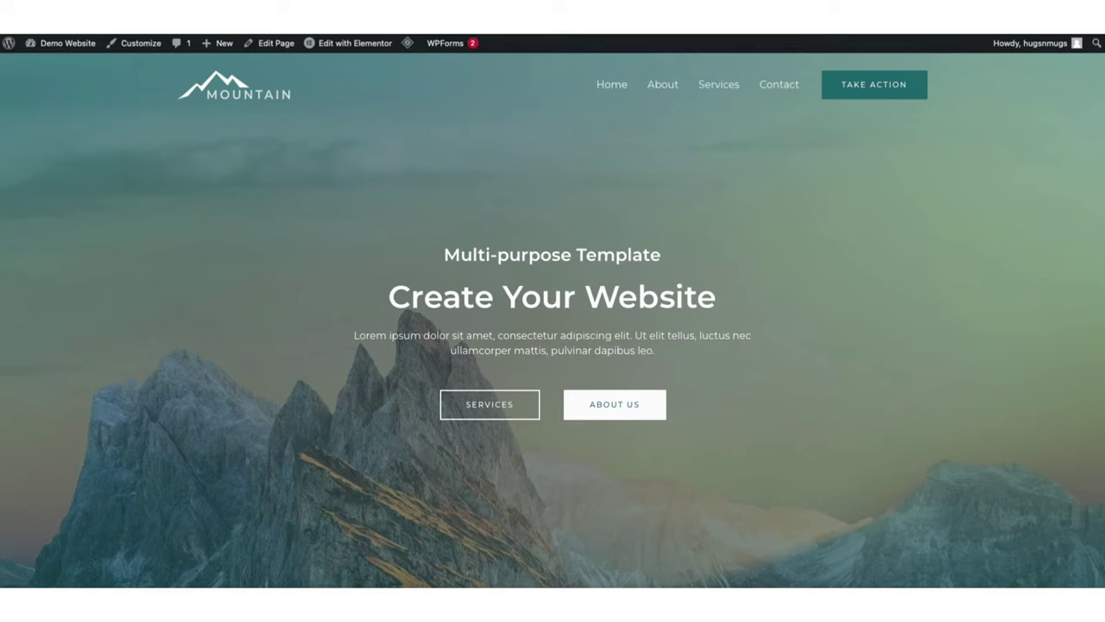
{"action": "scroll", "coordinate": [553, 319], "scroll_direction": "down", "scroll_amount": 3}
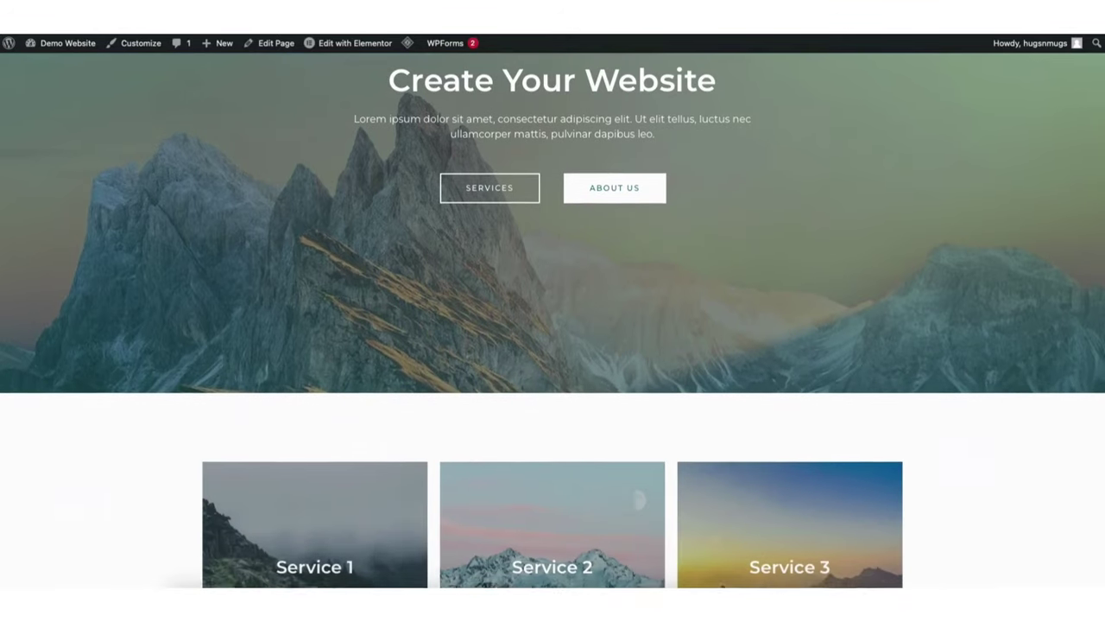
{"action": "scroll", "coordinate": [552, 319], "scroll_direction": "down", "scroll_amount": 3}
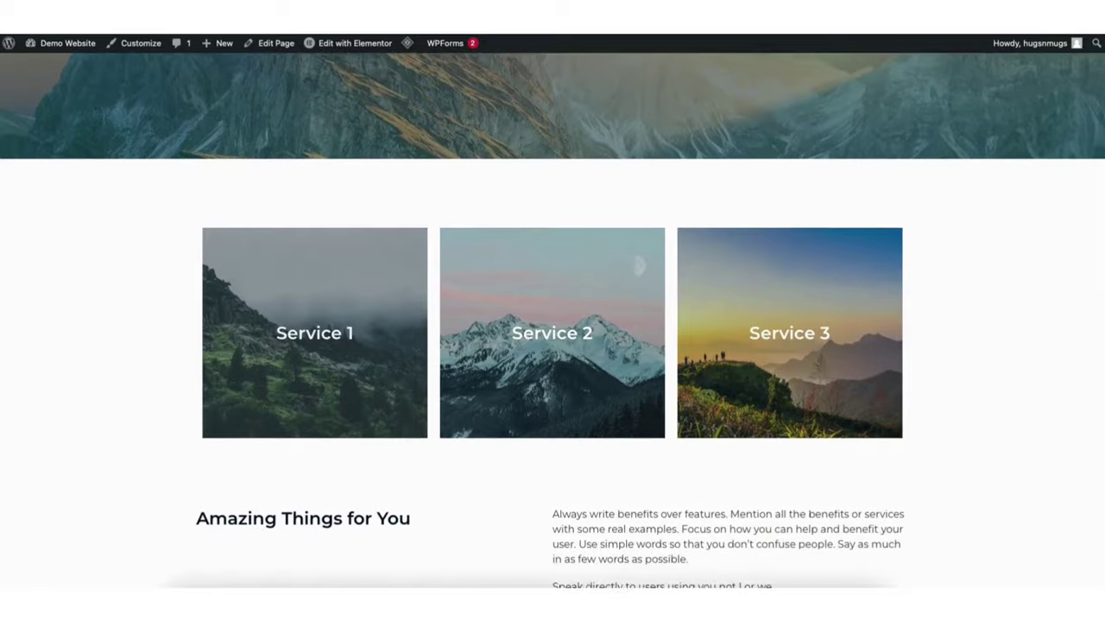
{"action": "scroll", "coordinate": [552, 319], "scroll_direction": "down", "scroll_amount": 3}
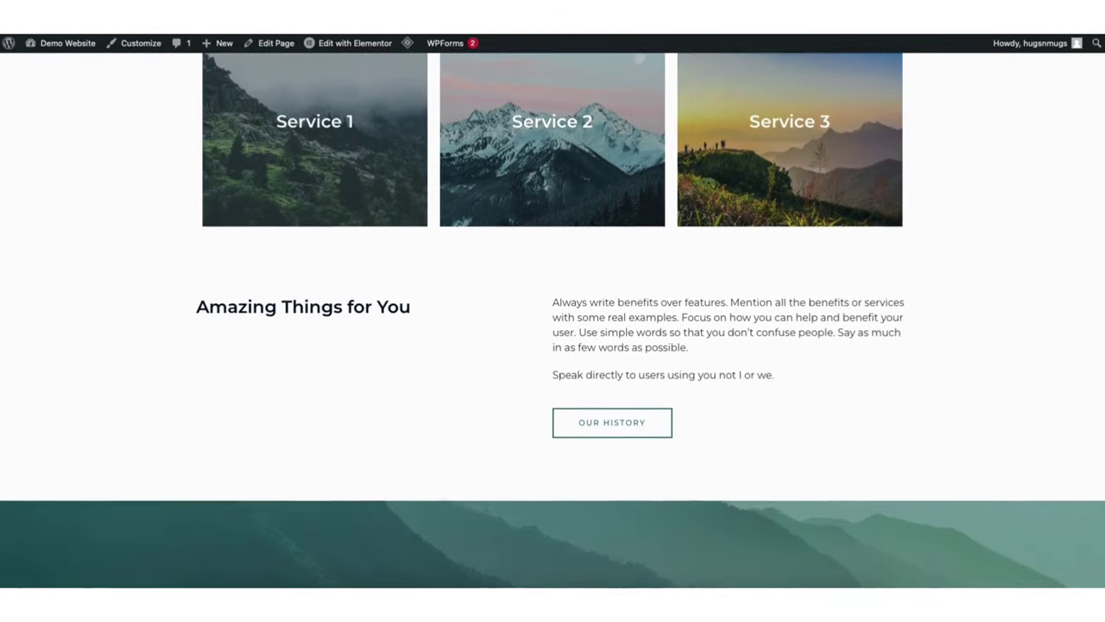
{"action": "scroll", "coordinate": [553, 320], "scroll_direction": "down", "scroll_amount": 3}
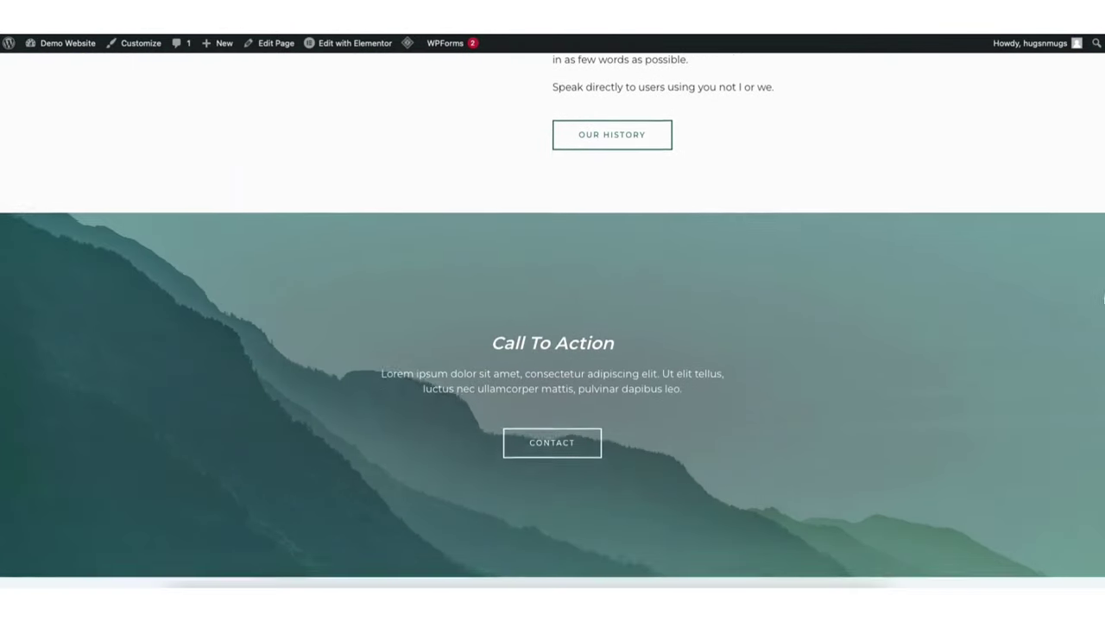
{"action": "scroll", "coordinate": [553, 319], "scroll_direction": "down", "scroll_amount": 3}
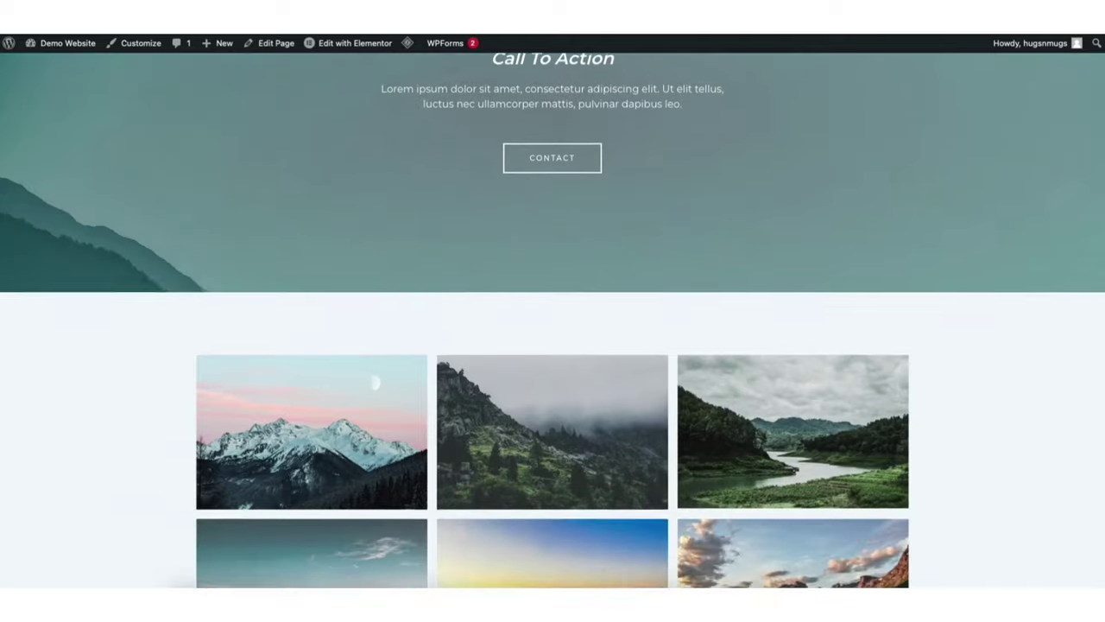
{"action": "scroll", "coordinate": [553, 319], "scroll_direction": "down", "scroll_amount": 4}
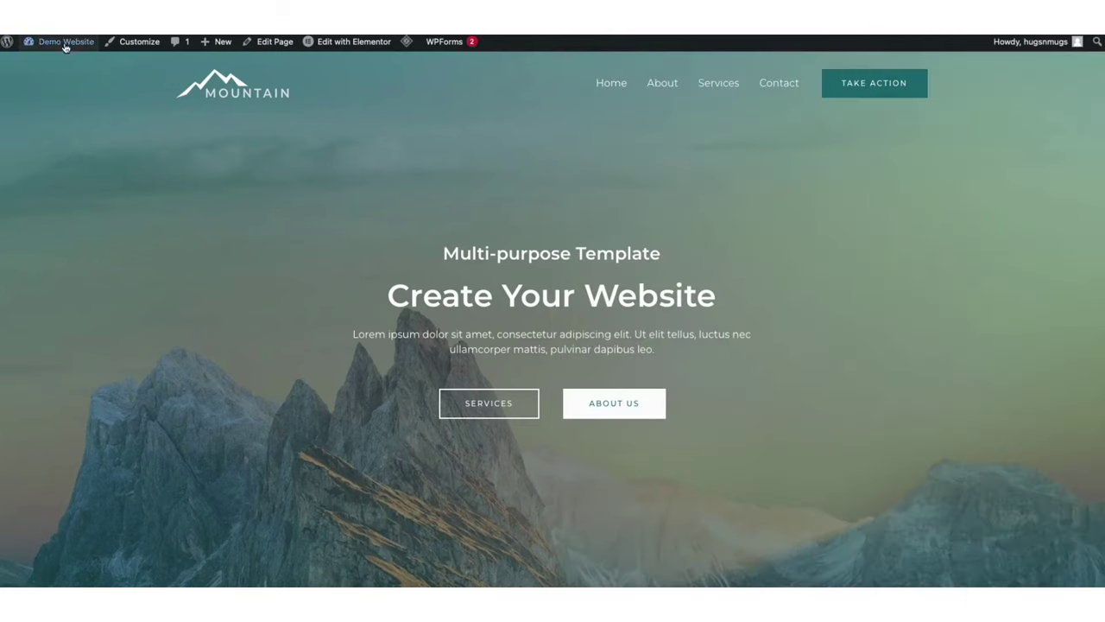
Step: In Elementor's settings on the WordPress dashboard, activate all experiments and features and save the changes
{"action": "mouse_move", "coordinate": [64, 47]}
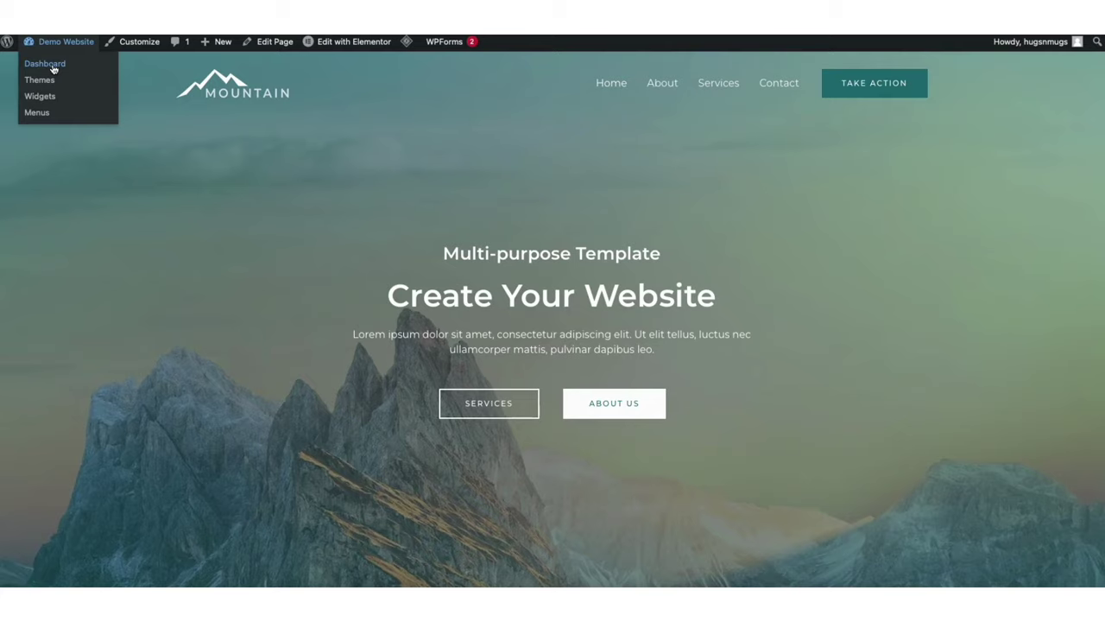
{"action": "left_click", "coordinate": [52, 68]}
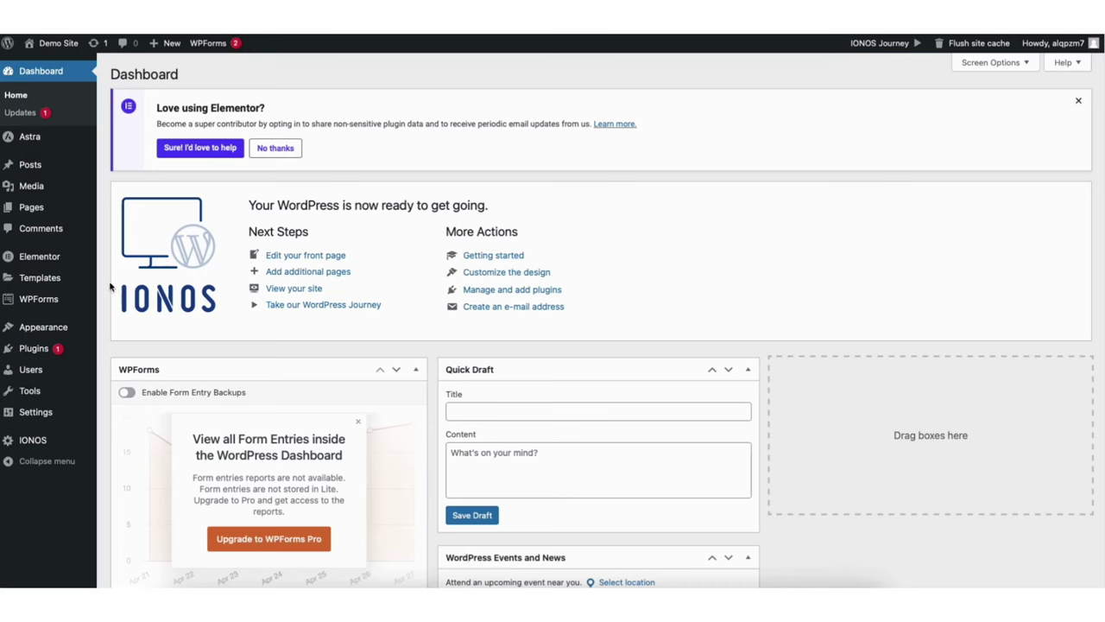
{"action": "mouse_move", "coordinate": [38, 257]}
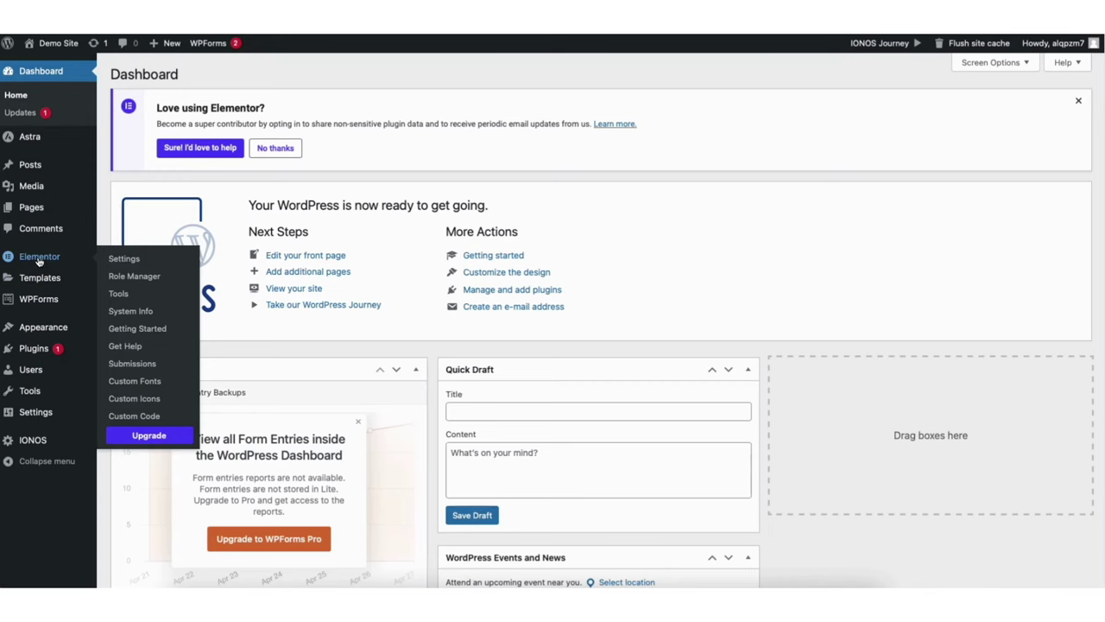
{"action": "left_click", "coordinate": [123, 258]}
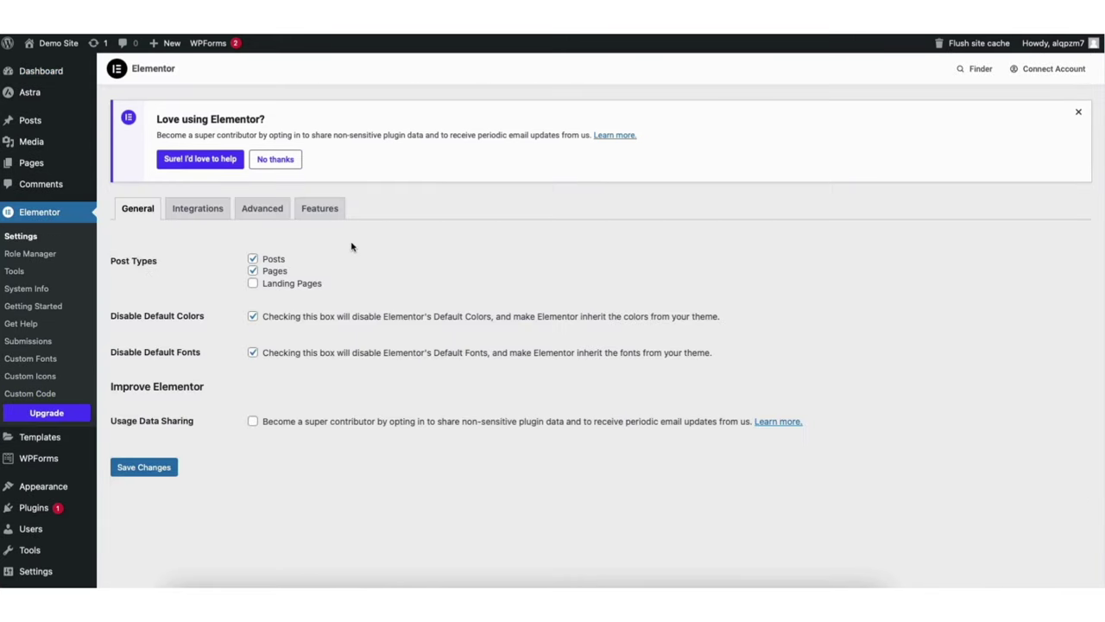
{"action": "left_click", "coordinate": [329, 215]}
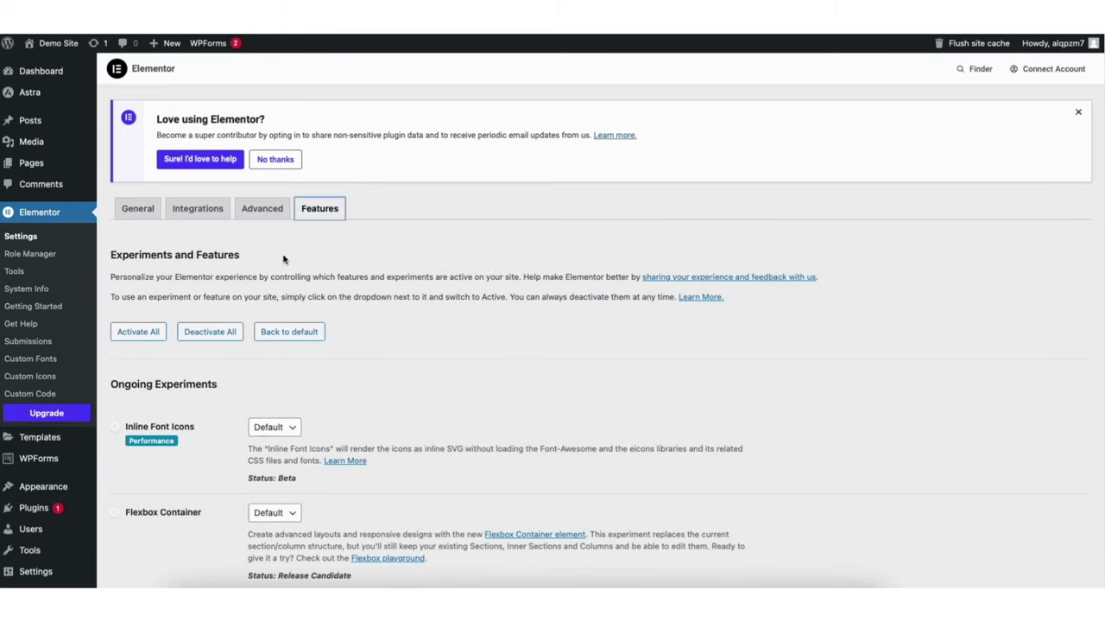
{"action": "left_click", "coordinate": [141, 334]}
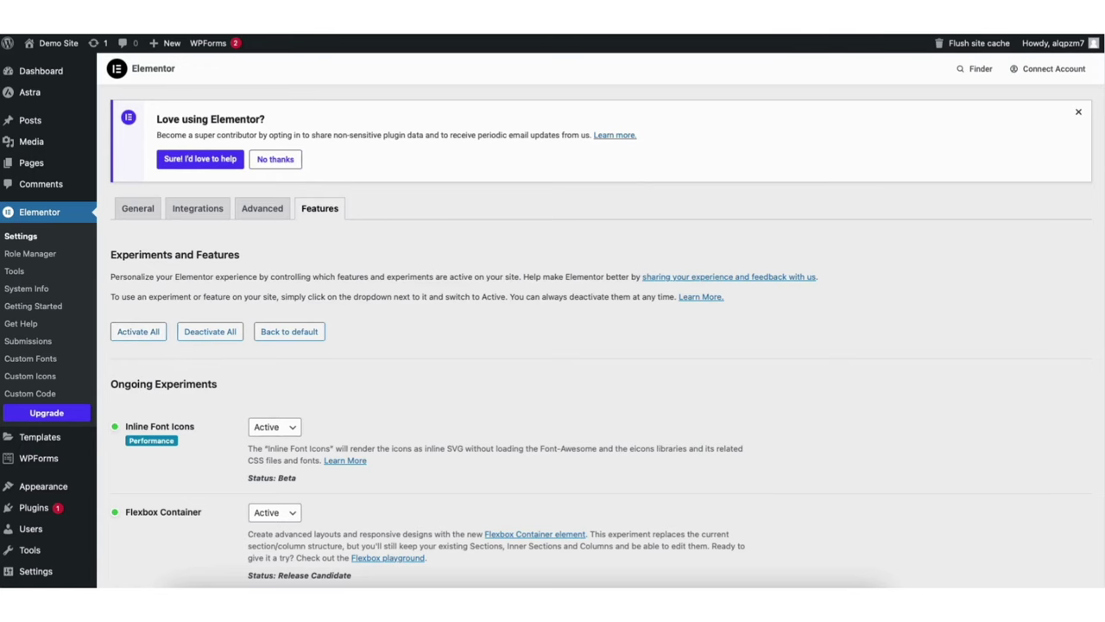
{"action": "scroll", "coordinate": [553, 315], "scroll_direction": "down", "scroll_amount": 2}
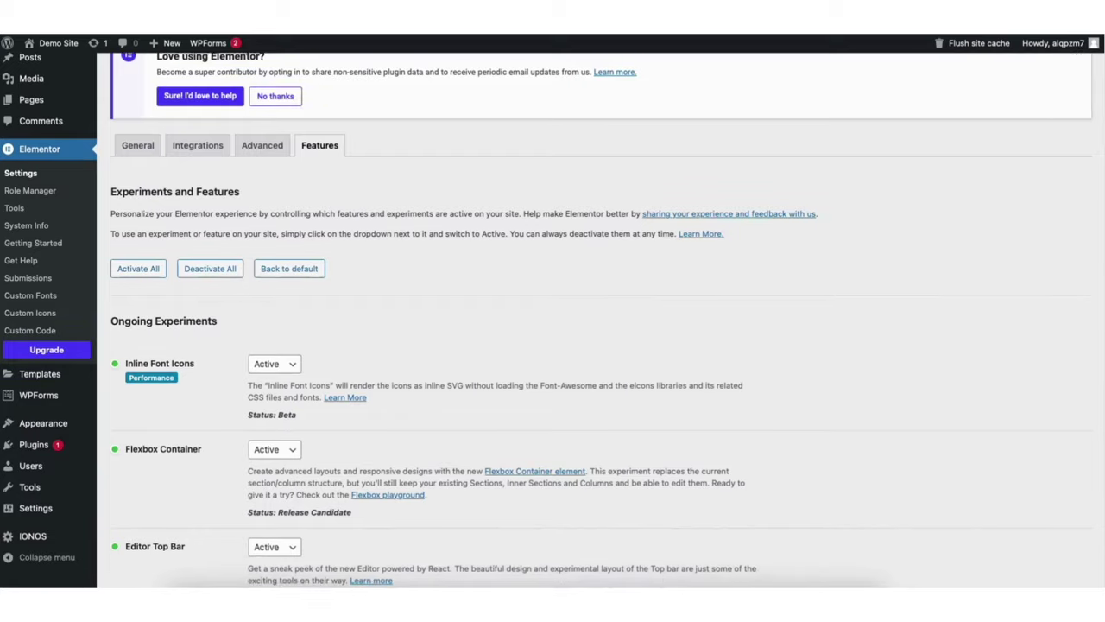
{"action": "scroll", "coordinate": [552, 315], "scroll_direction": "down", "scroll_amount": 10}
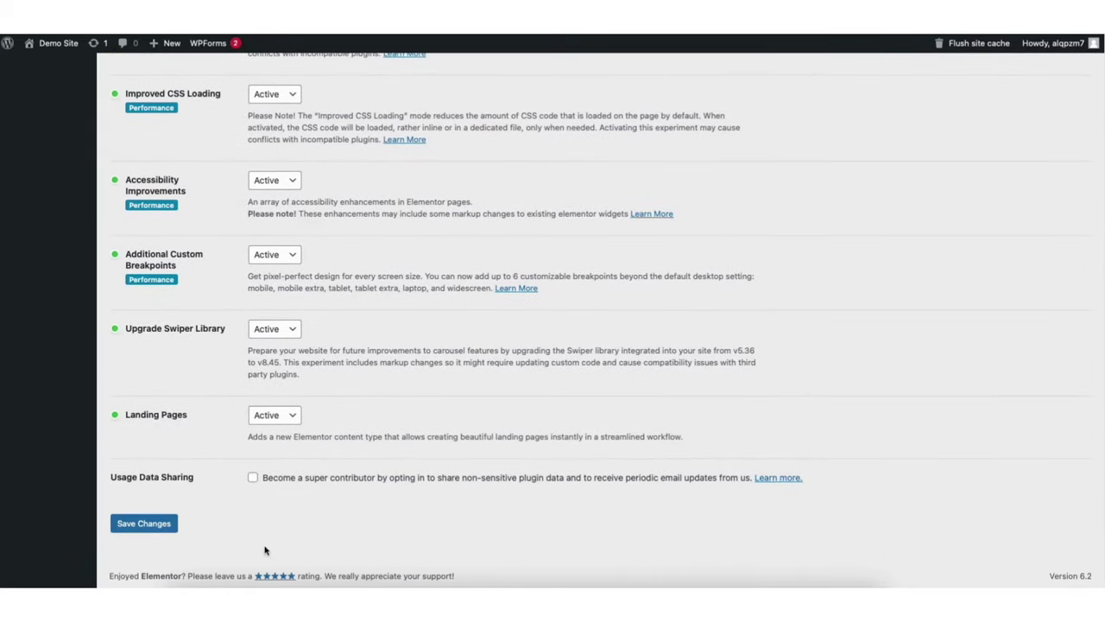
{"action": "left_click", "coordinate": [148, 526]}
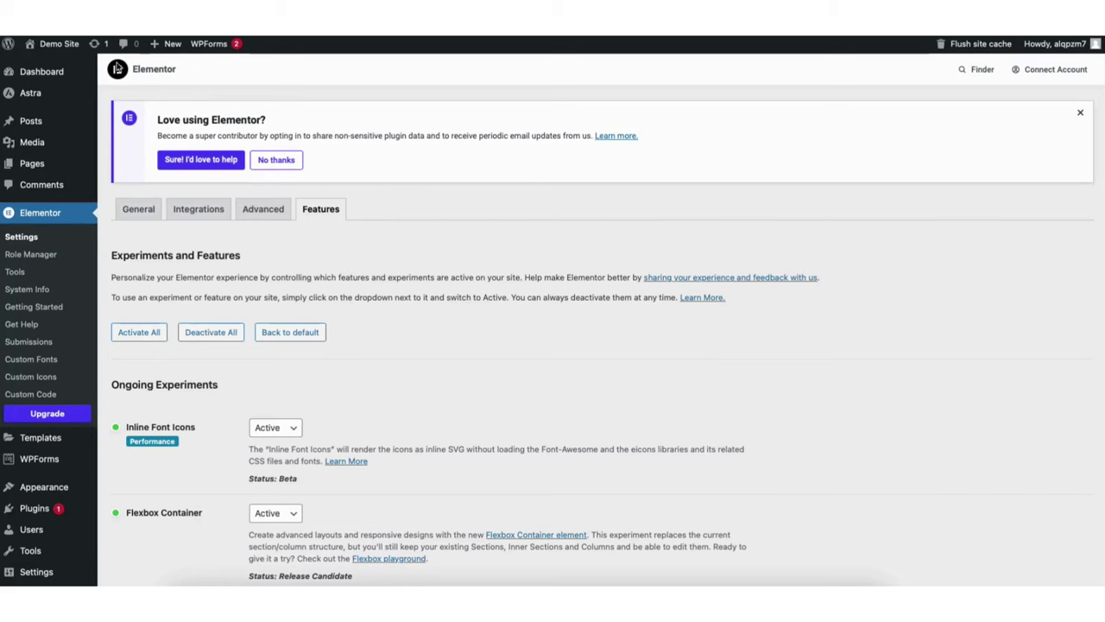
Step: Visit the live site and open its Home page for editing with Elementor
{"action": "mouse_move", "coordinate": [56, 49]}
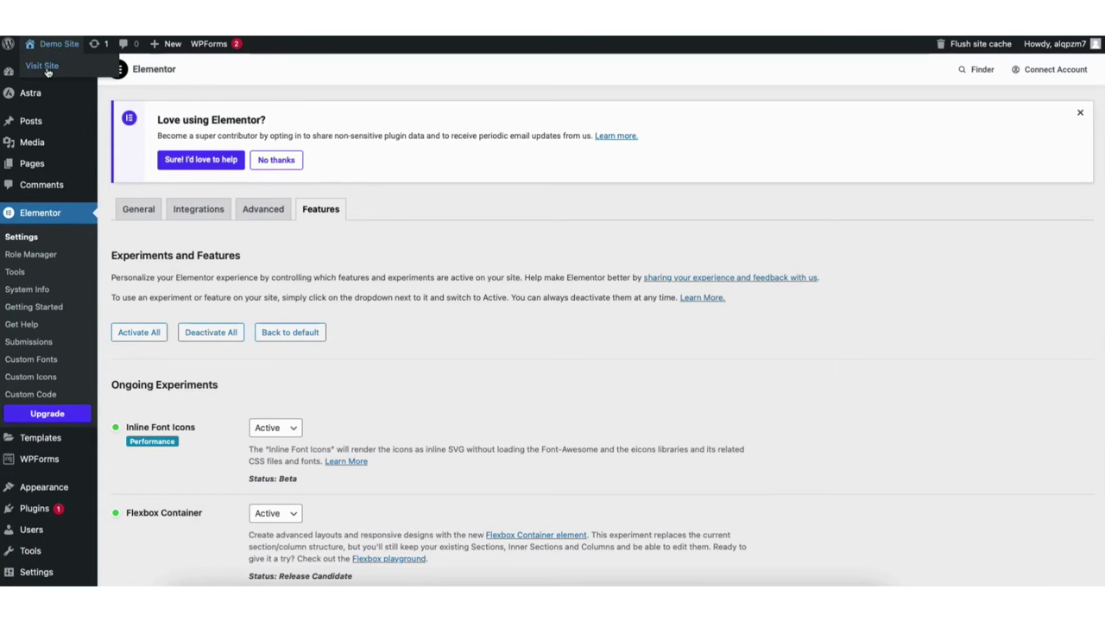
{"action": "left_click", "coordinate": [43, 67]}
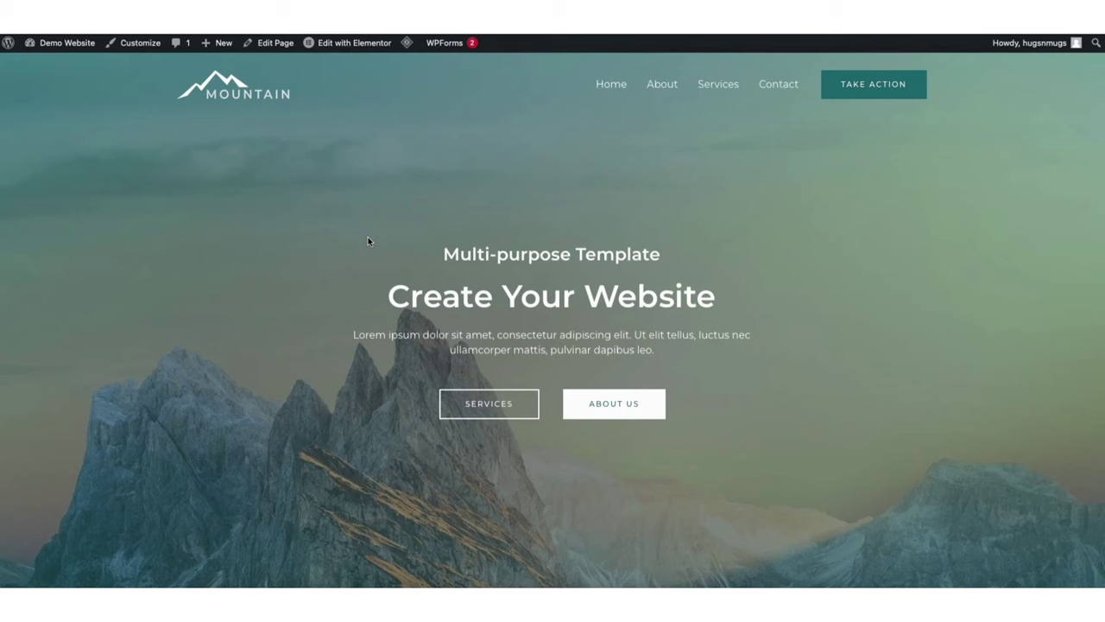
{"action": "mouse_move", "coordinate": [353, 45]}
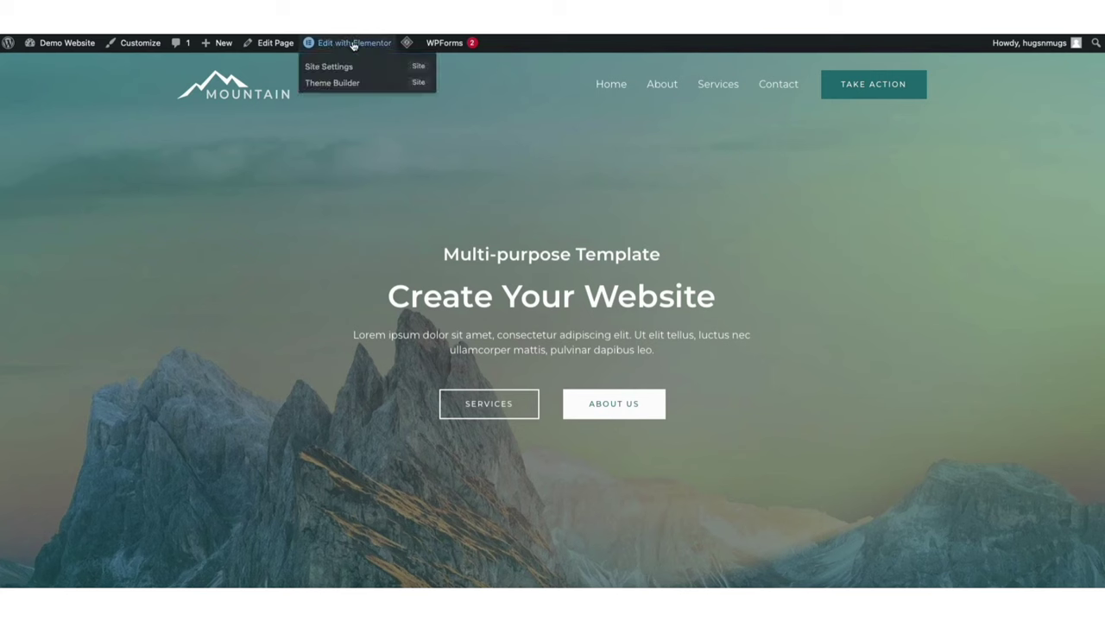
{"action": "left_click", "coordinate": [353, 45]}
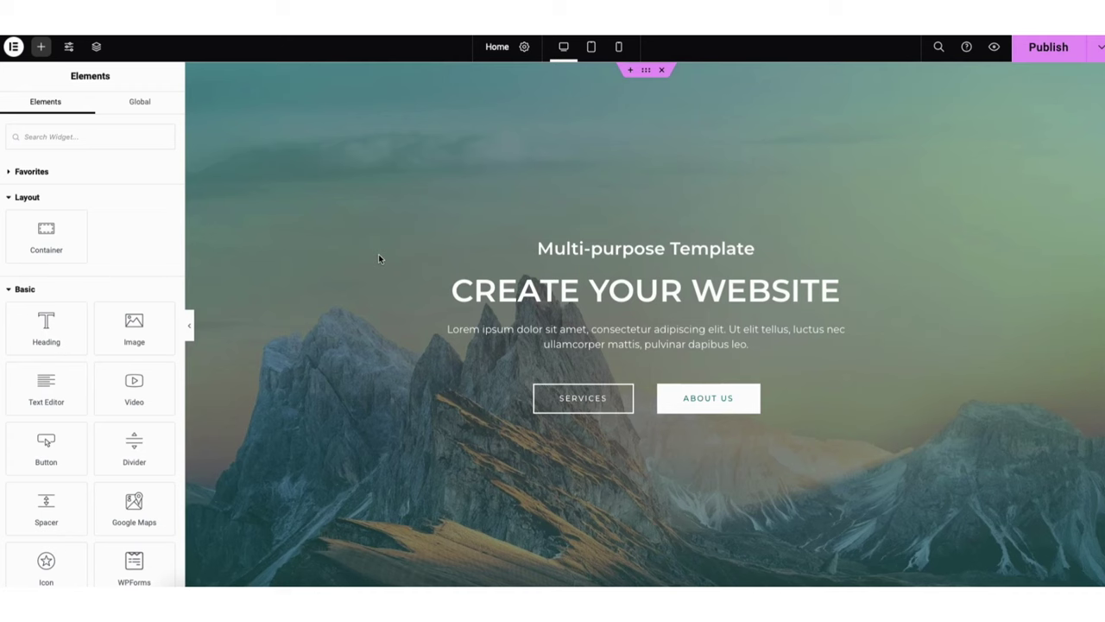
Step: Change the hero section's title to "MY DEMO WEBSITE"
{"action": "left_click", "coordinate": [477, 293]}
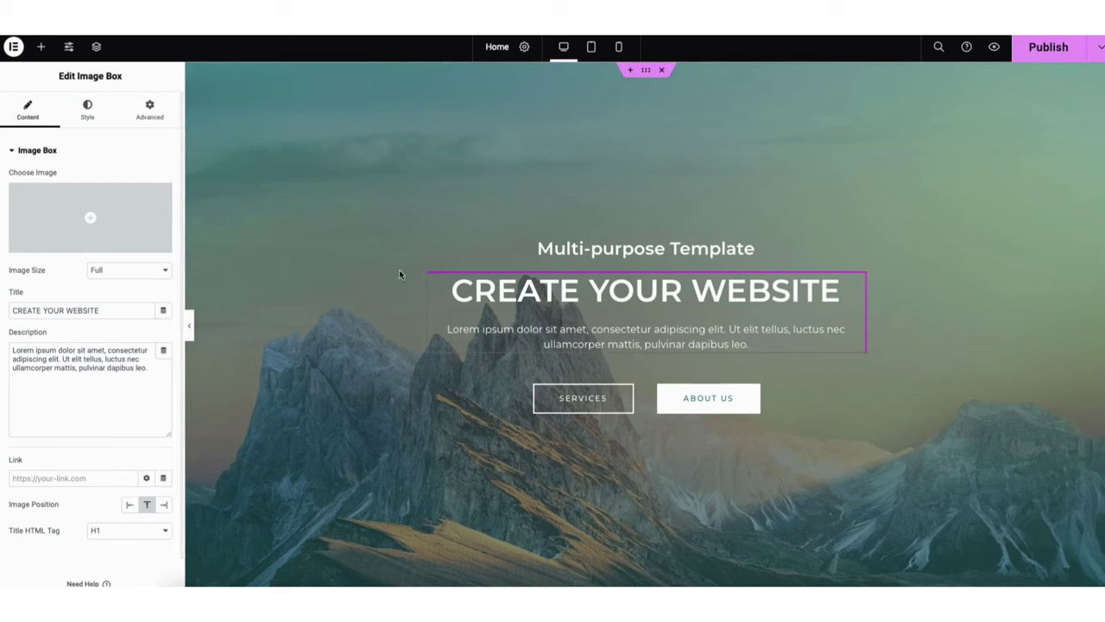
{"action": "left_click_drag", "start_coordinate": [451, 291], "coordinate": [837, 293]}
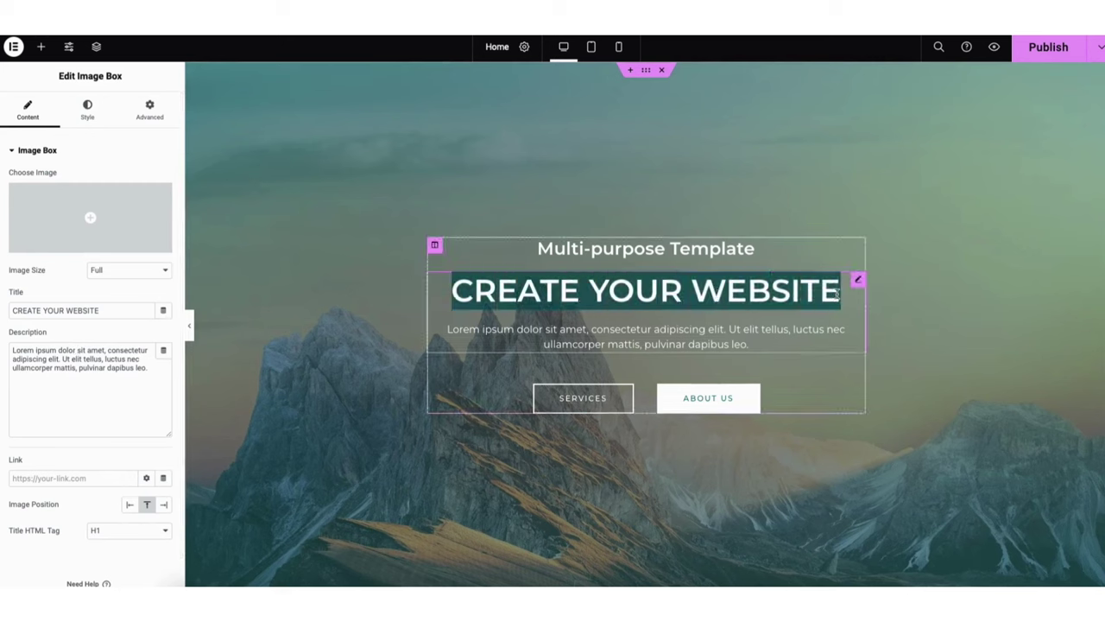
{"action": "type", "text": "MY DEMO "}
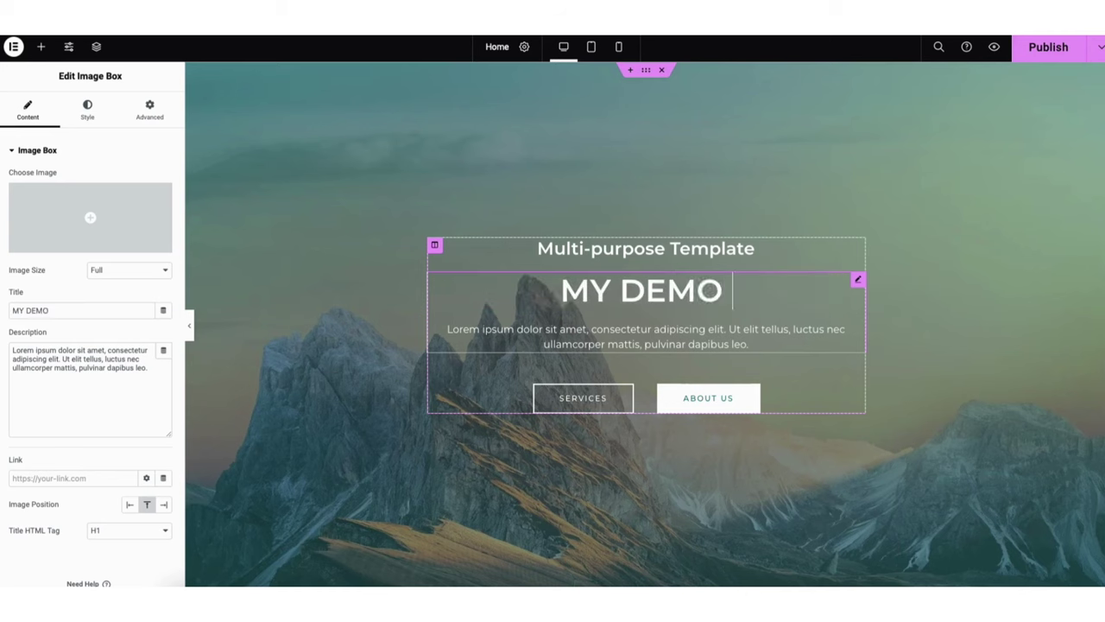
{"action": "type", "text": "WEBSITE"}
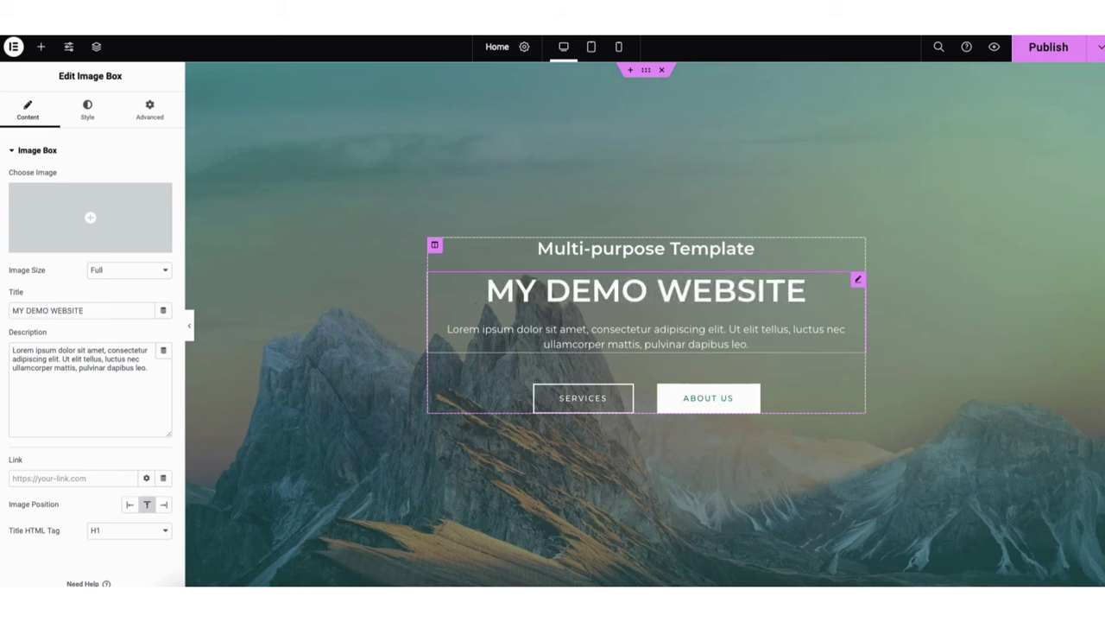
Step: View the hero section's background image settings and the media library's replacement images, then close the library without choosing one
{"action": "right_click", "coordinate": [376, 303]}
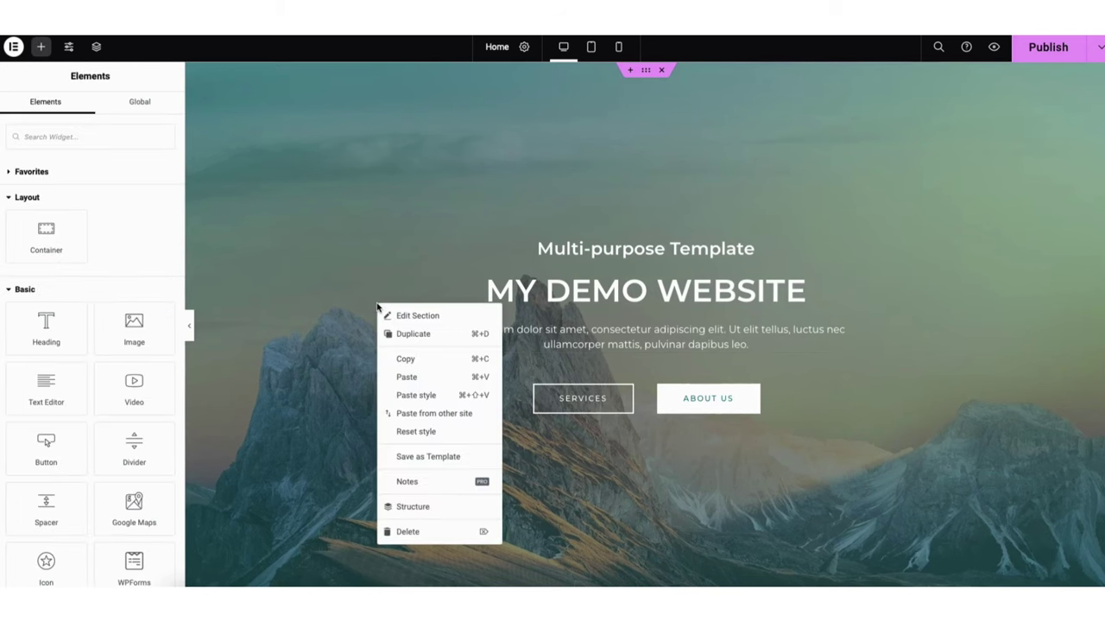
{"action": "left_click", "coordinate": [416, 315]}
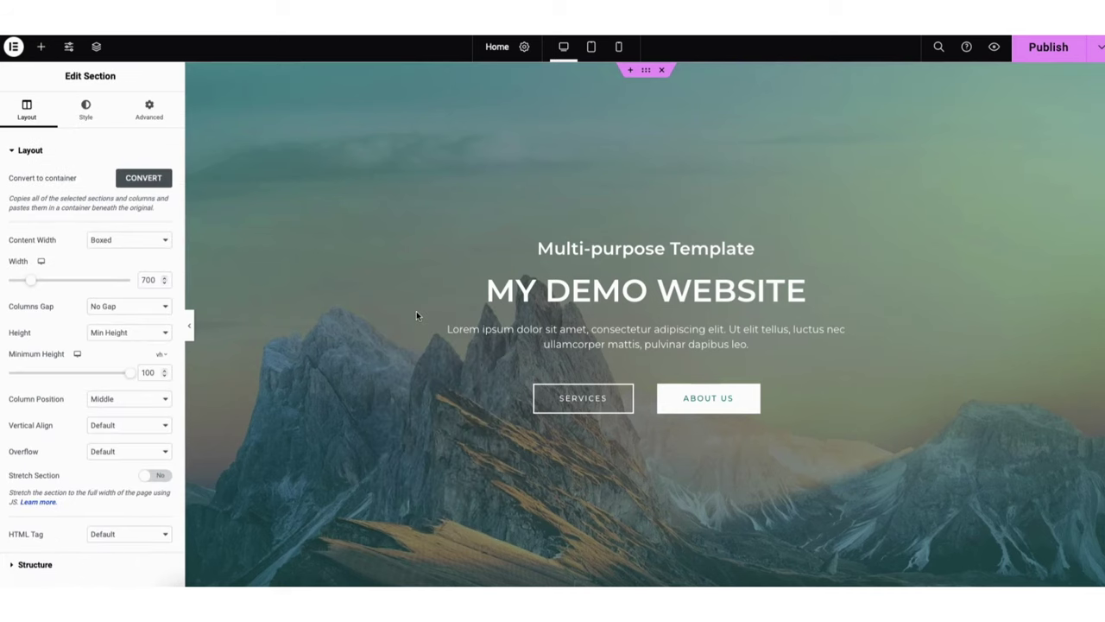
{"action": "left_click", "coordinate": [86, 107]}
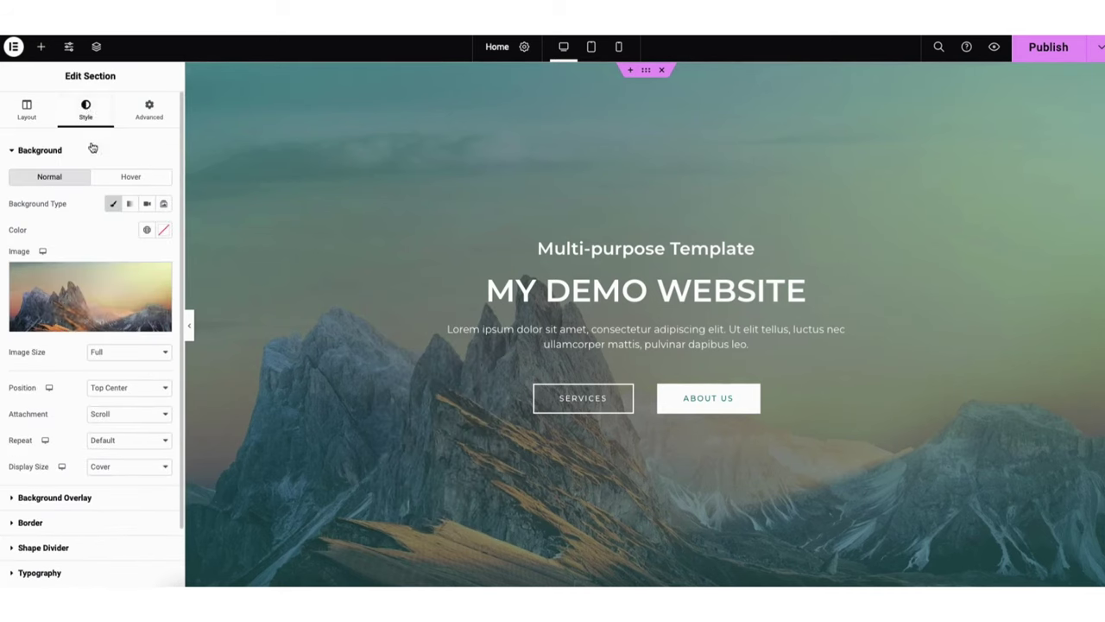
{"action": "mouse_move", "coordinate": [120, 288]}
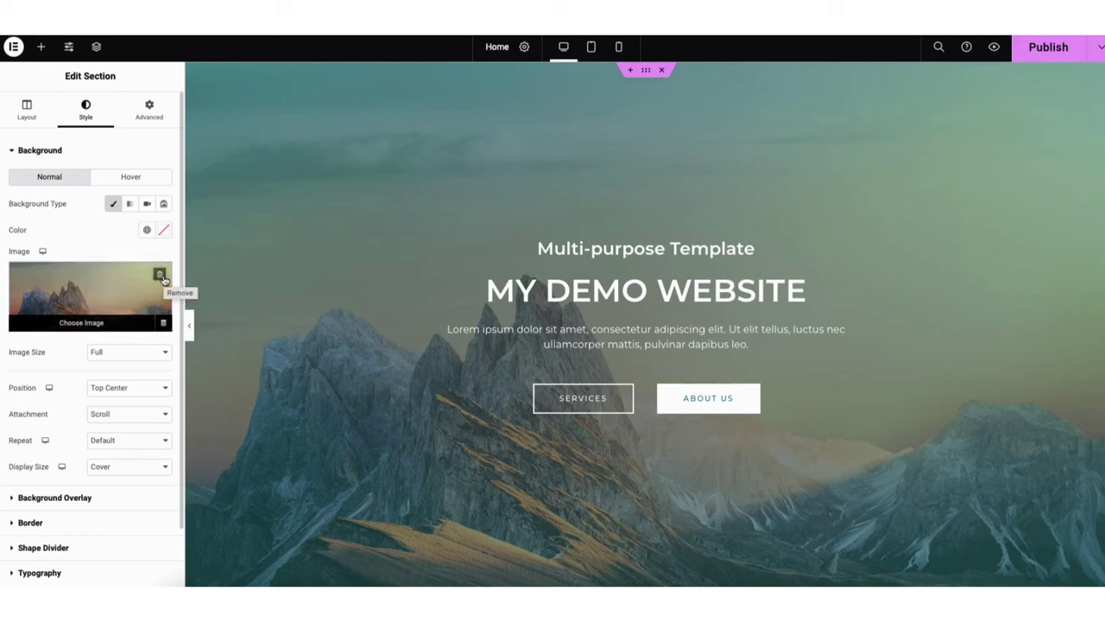
{"action": "left_click", "coordinate": [90, 324]}
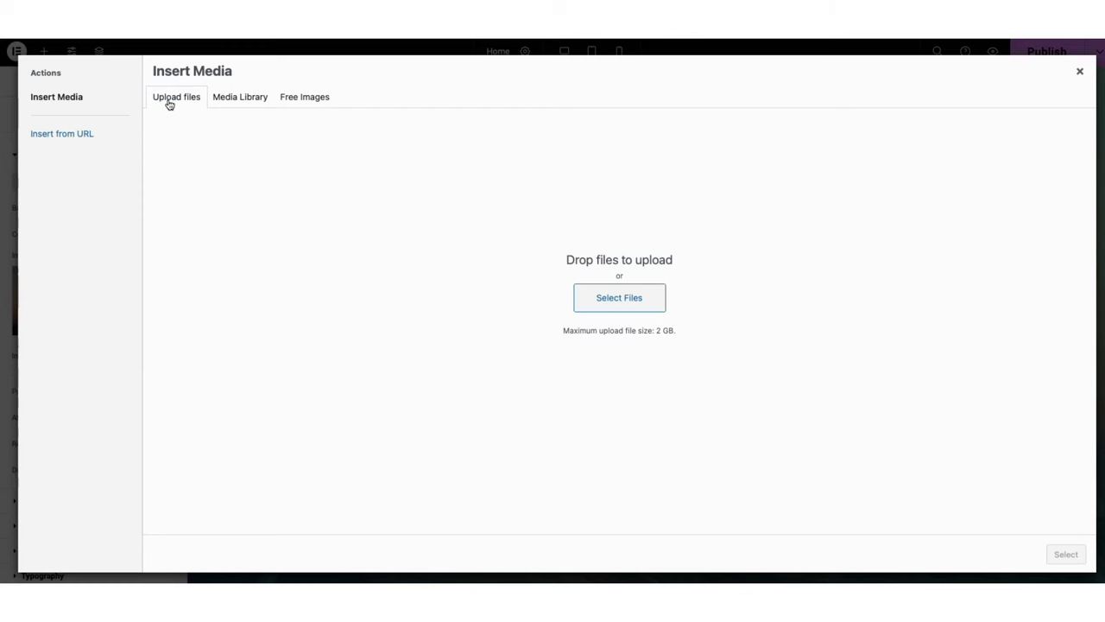
{"action": "left_click", "coordinate": [229, 100]}
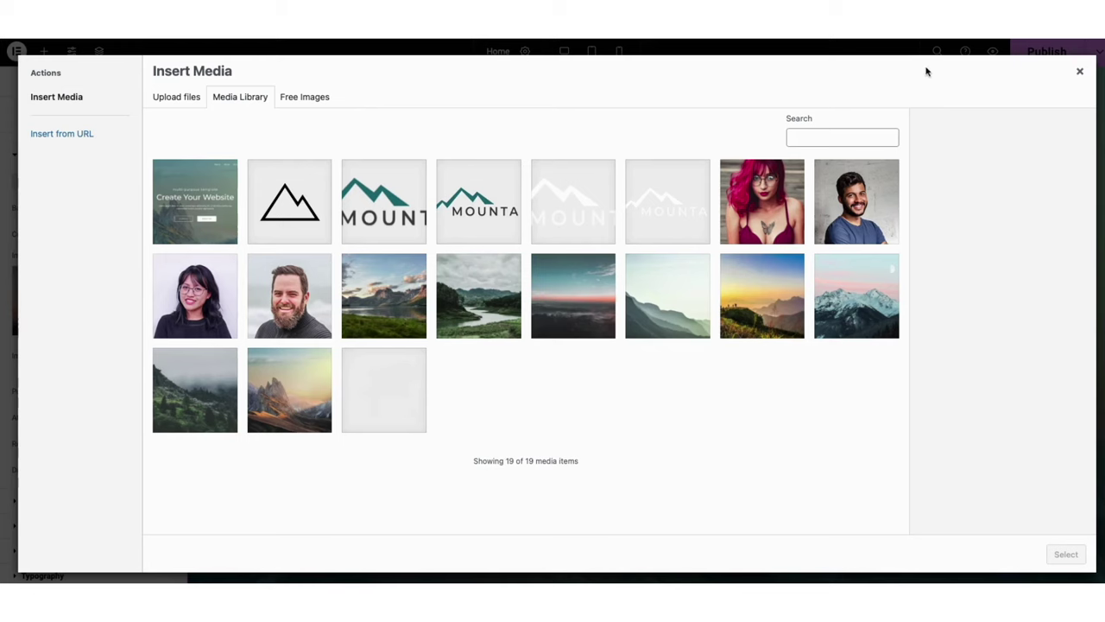
{"action": "left_click", "coordinate": [1079, 71]}
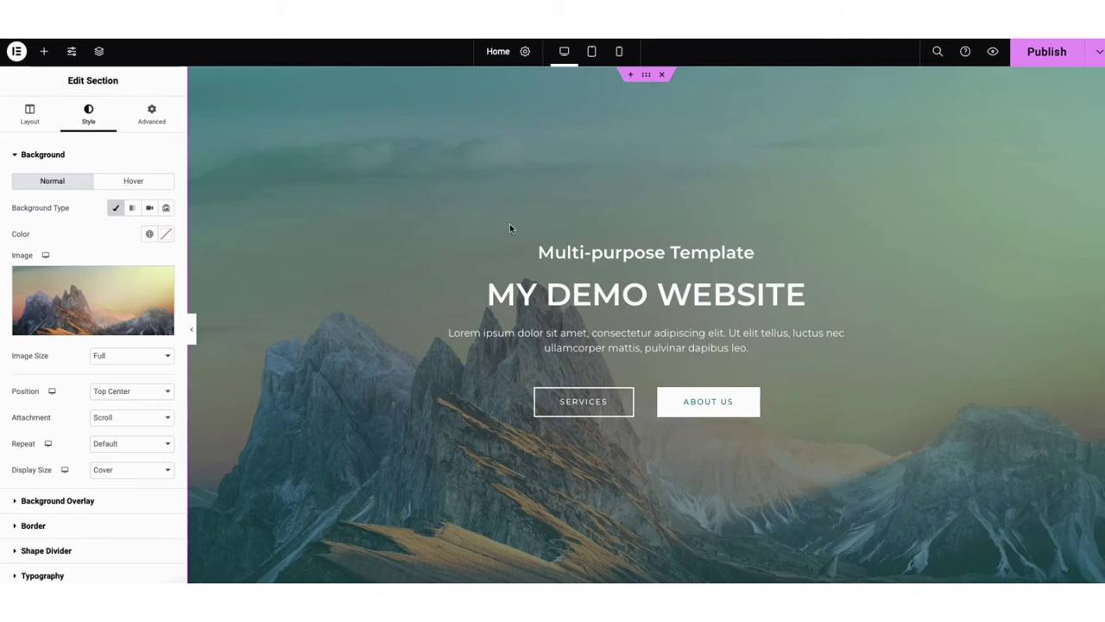
Step: Add a Text Editor block under the "Amazing Things for You" heading and delete it again
{"action": "left_click", "coordinate": [44, 52]}
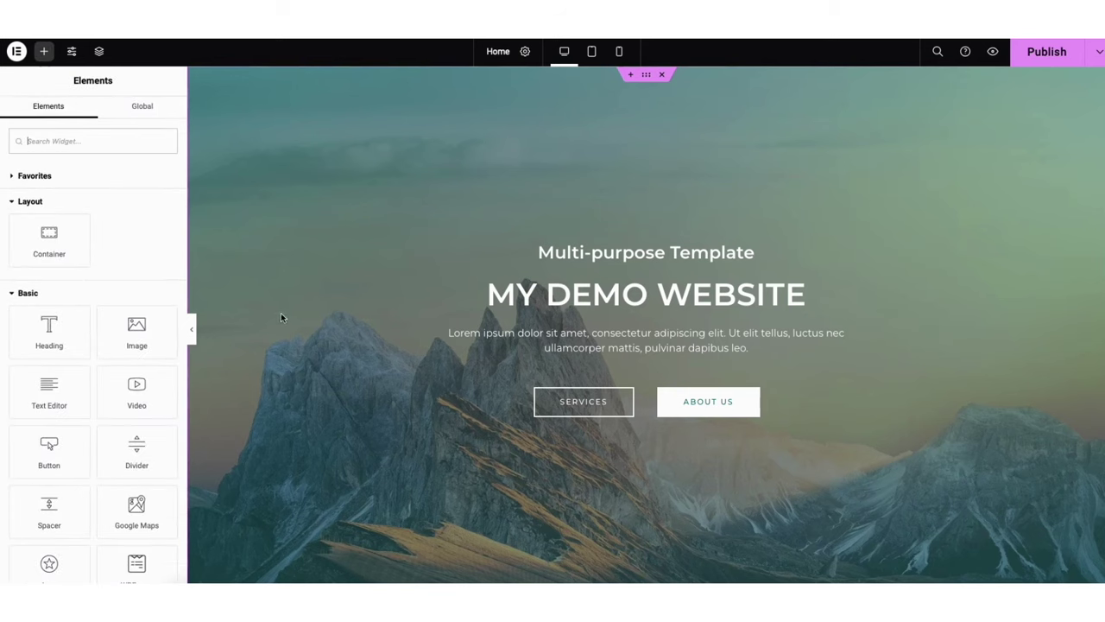
{"action": "scroll", "coordinate": [1014, 217], "scroll_direction": "down", "scroll_amount": 5}
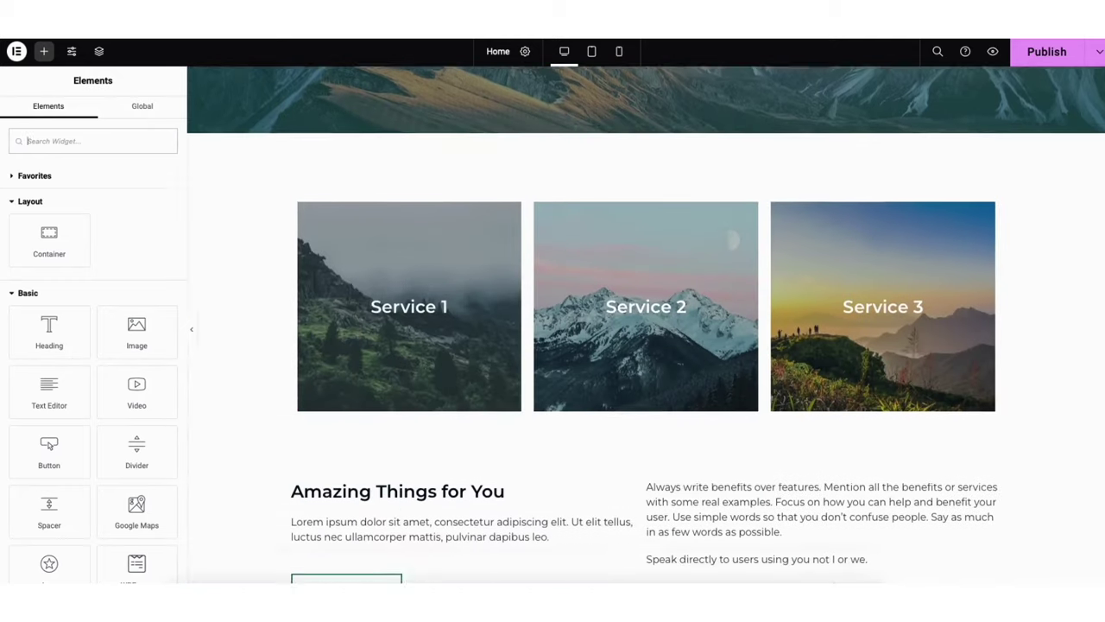
{"action": "scroll", "coordinate": [646, 324], "scroll_direction": "down", "scroll_amount": 2}
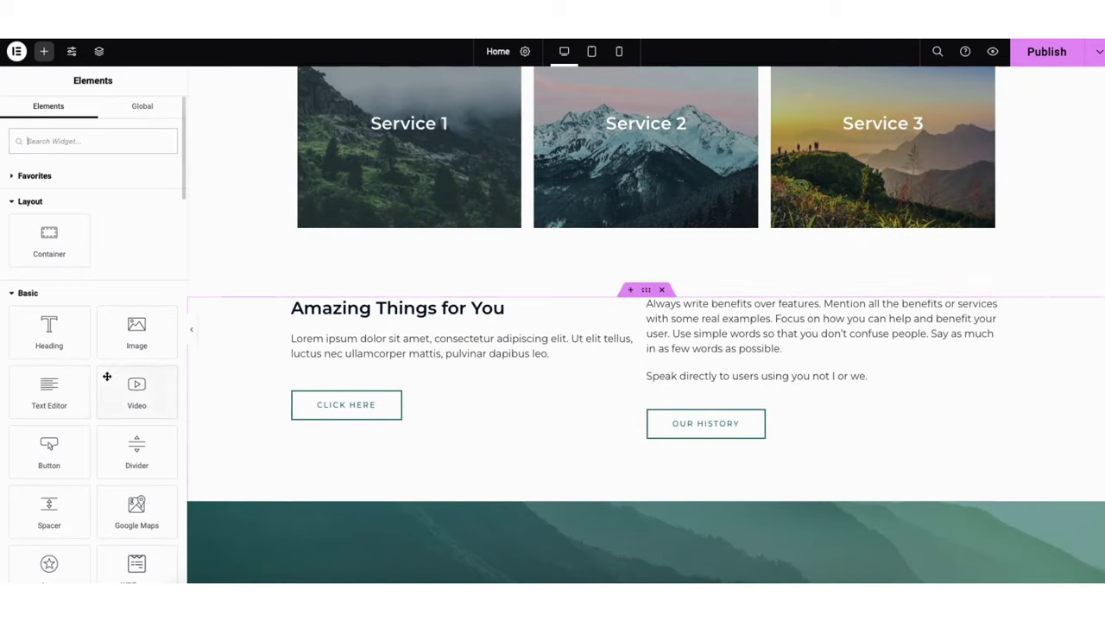
{"action": "left_click_drag", "start_coordinate": [47, 388], "coordinate": [392, 368]}
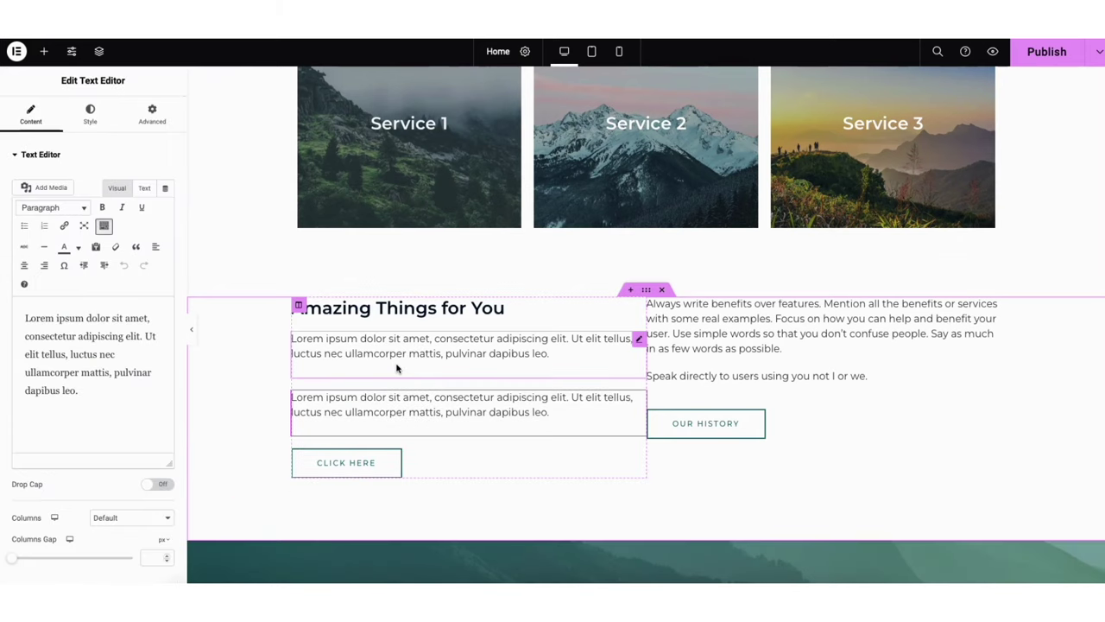
{"action": "right_click", "coordinate": [382, 397]}
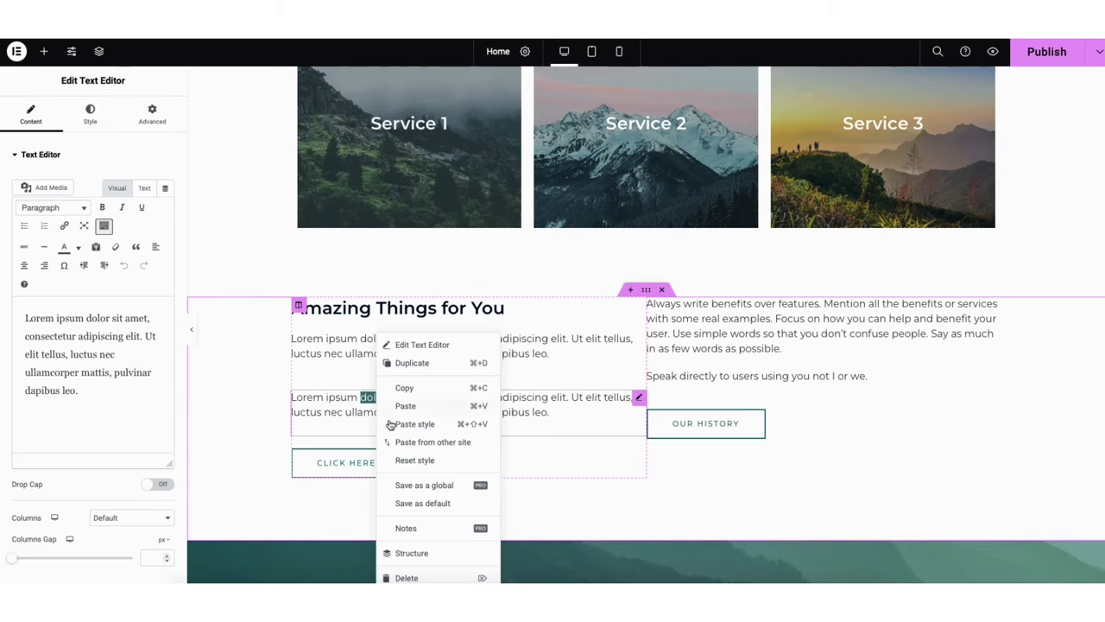
{"action": "left_click", "coordinate": [404, 577]}
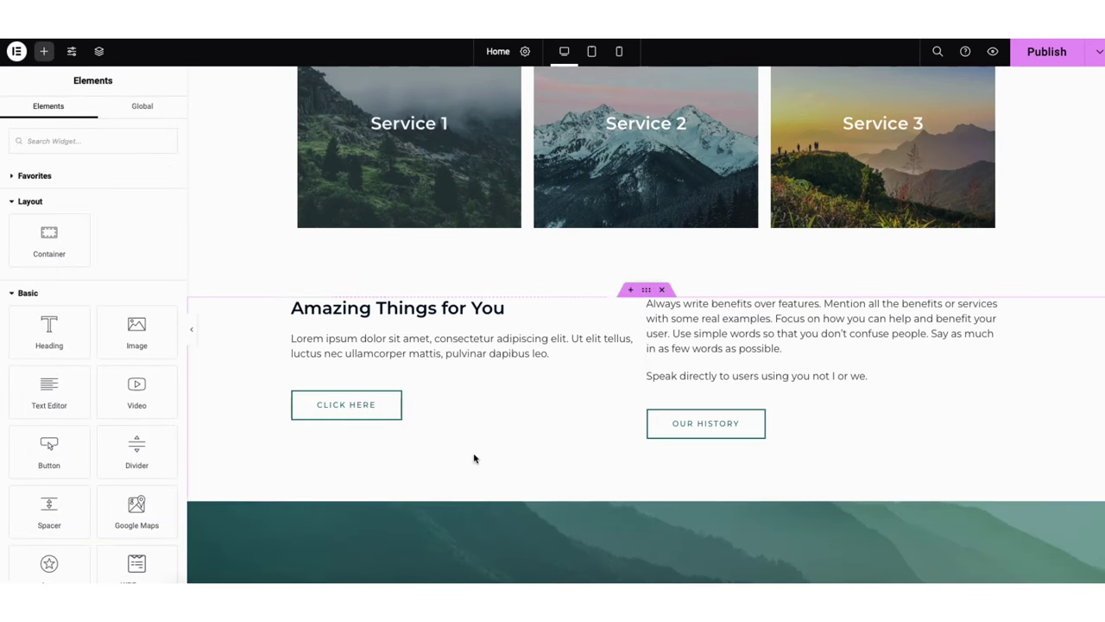
Step: Duplicate the paragraph under "Amazing Things for You" and place a "Click here" button below the copy
{"action": "right_click", "coordinate": [431, 349]}
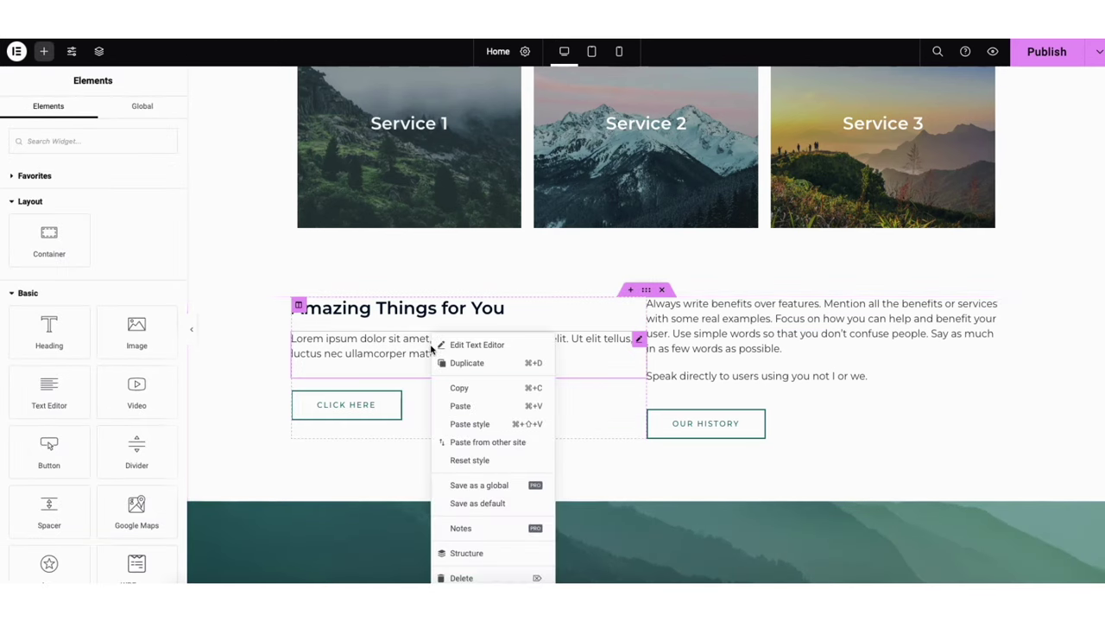
{"action": "left_click", "coordinate": [455, 364]}
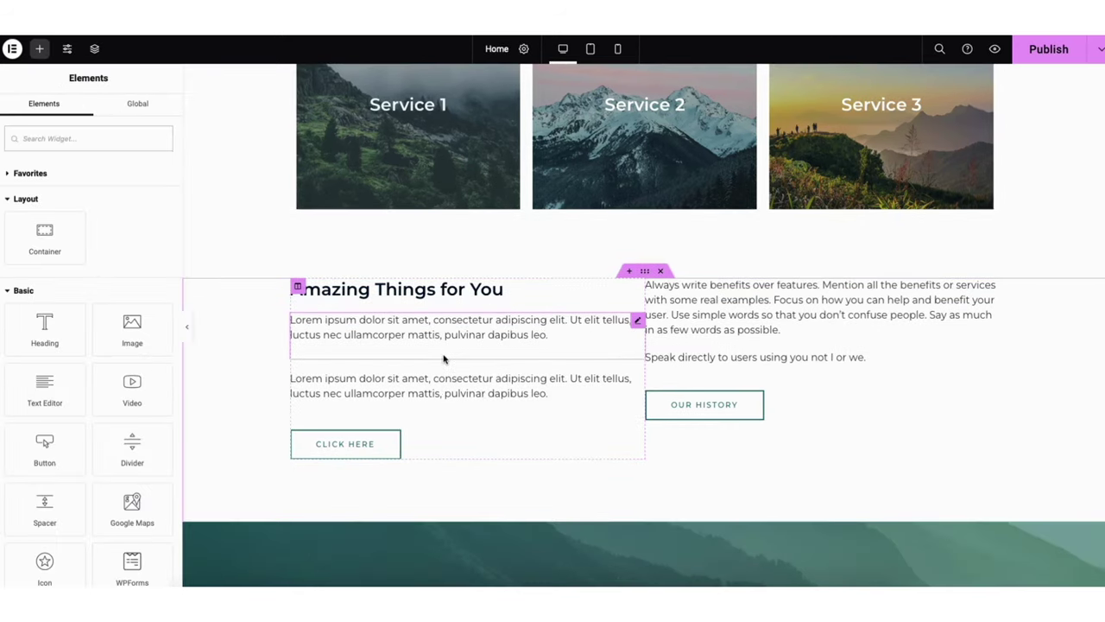
{"action": "left_click_drag", "start_coordinate": [346, 444], "coordinate": [357, 414]}
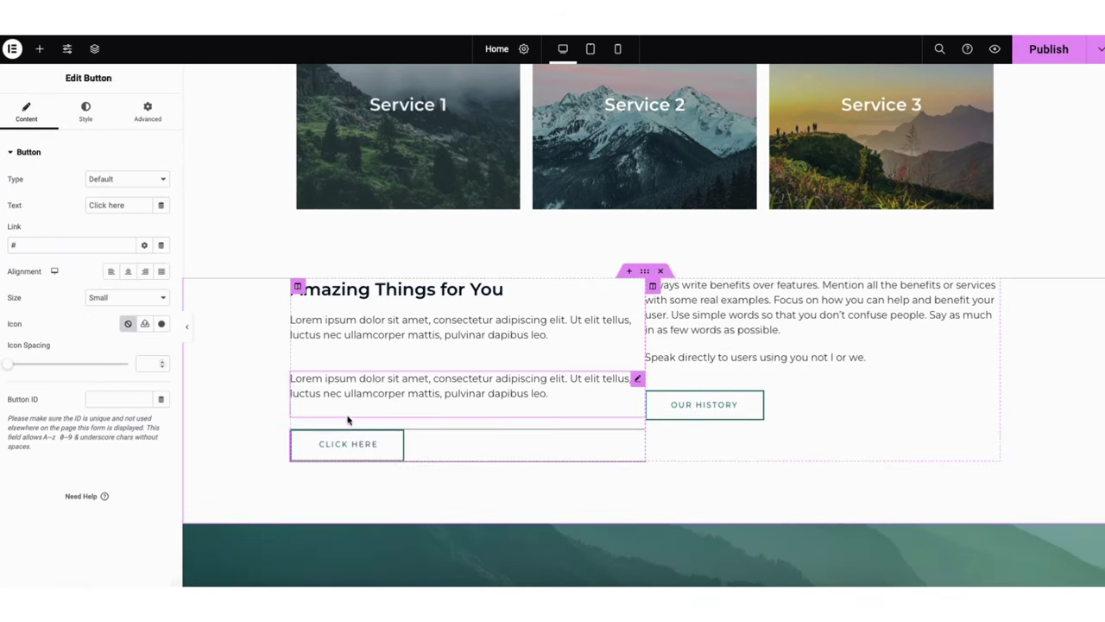
Step: Insert a Text Editor block between the two paragraphs under "Amazing Things for You" and view its link options without adding a link
{"action": "left_click", "coordinate": [39, 49]}
{"action": "left_click_drag", "start_coordinate": [44, 395], "coordinate": [367, 386]}
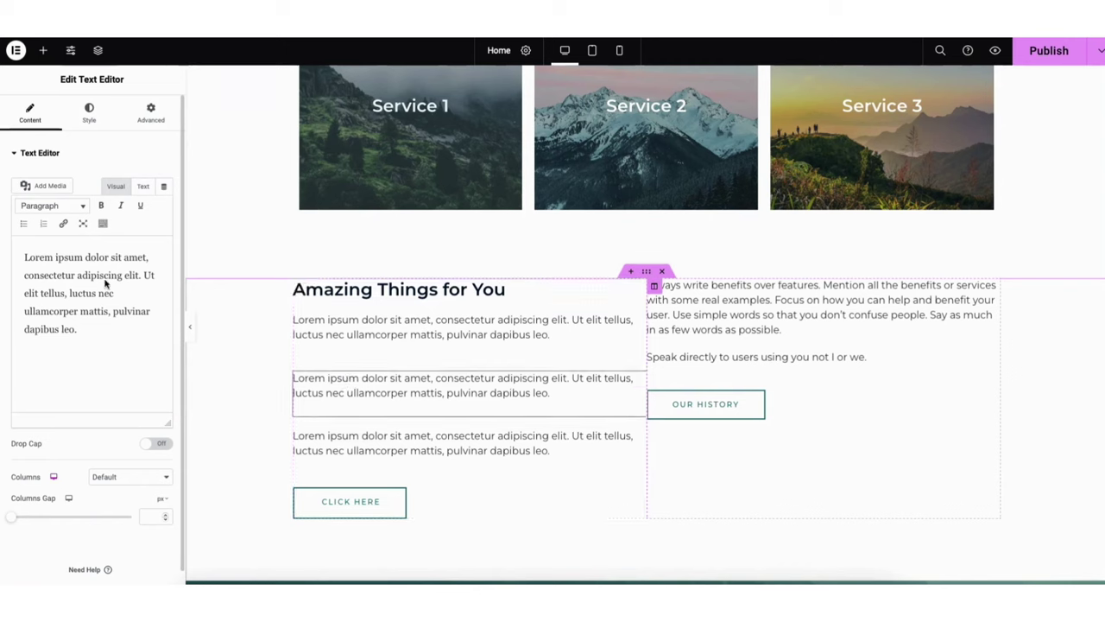
{"action": "left_click", "coordinate": [64, 225]}
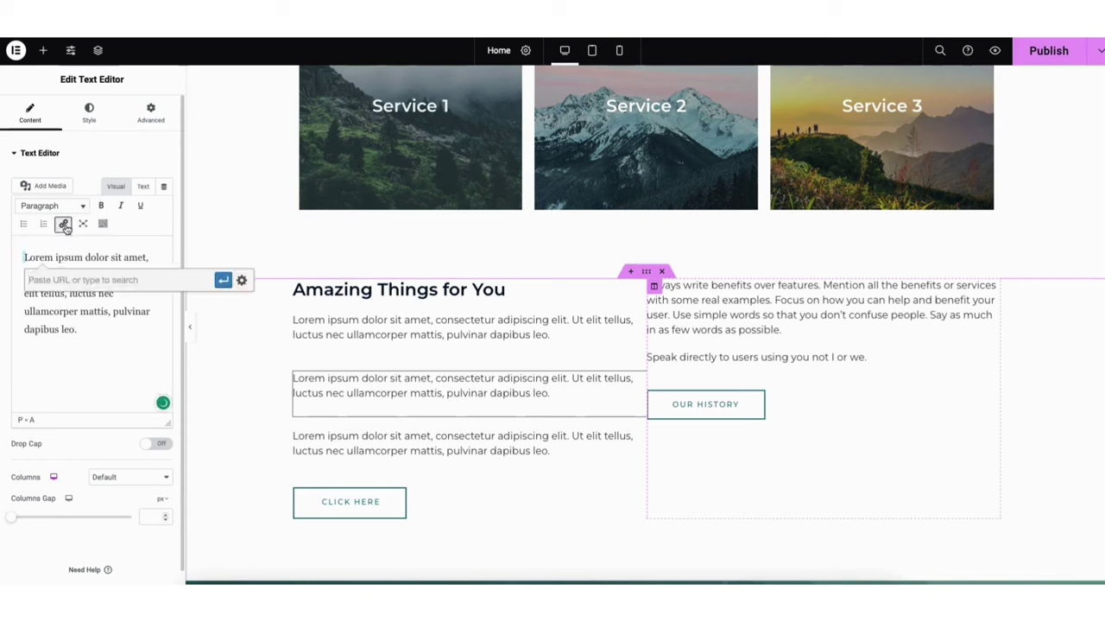
{"action": "left_click", "coordinate": [242, 281]}
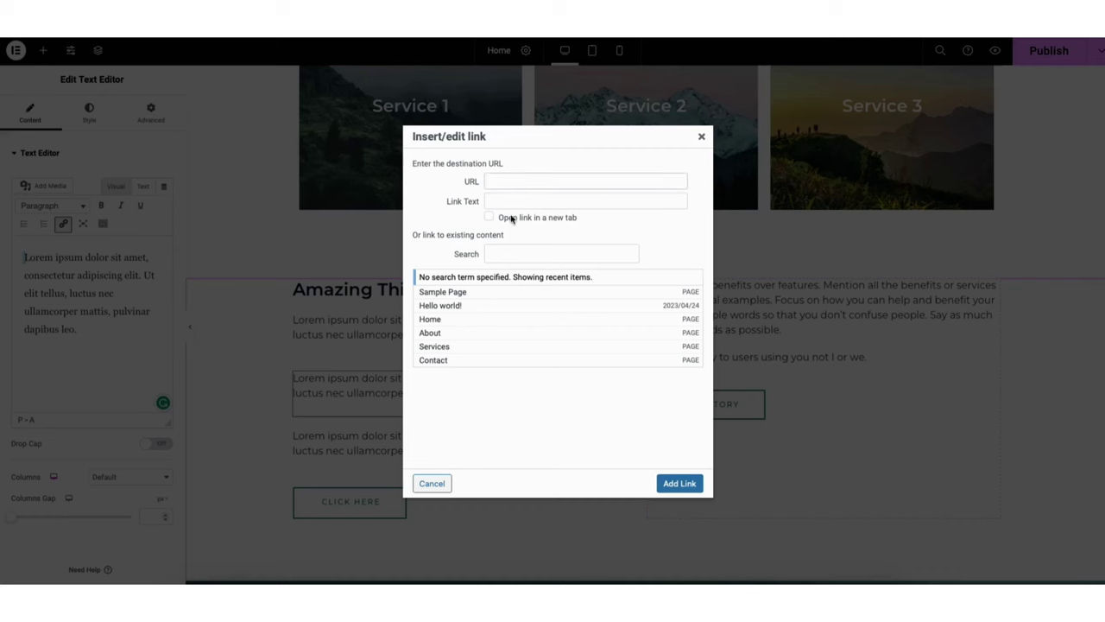
{"action": "left_click", "coordinate": [701, 136]}
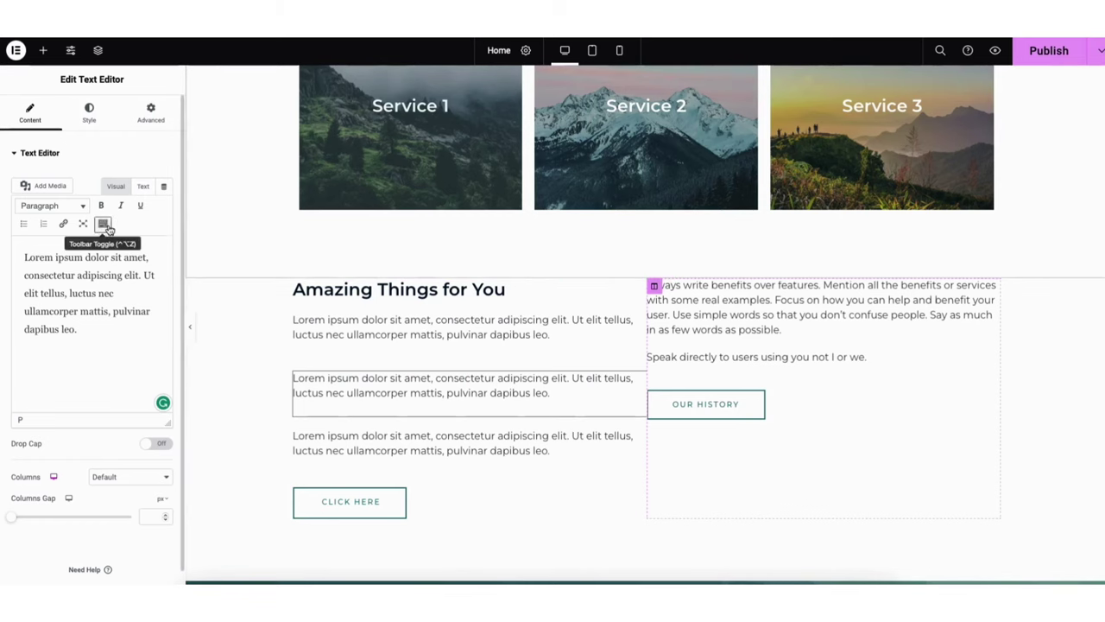
Step: Show the text block's extended formatting options and check the text color, undo and redo functions
{"action": "left_click", "coordinate": [103, 225]}
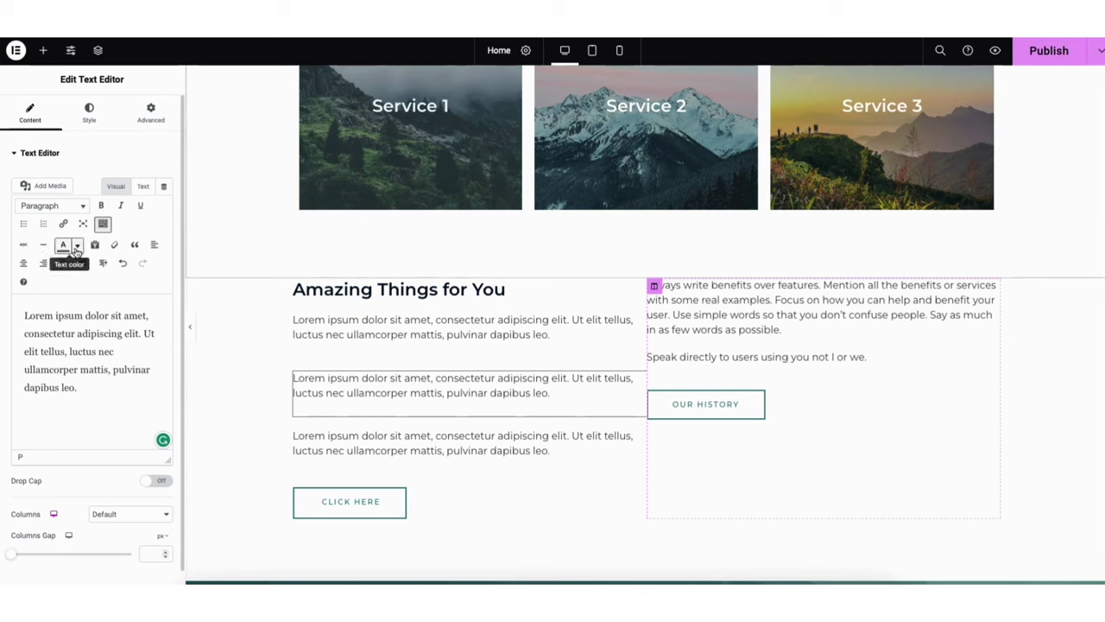
{"action": "left_click", "coordinate": [77, 246]}
{"action": "left_click", "coordinate": [77, 248]}
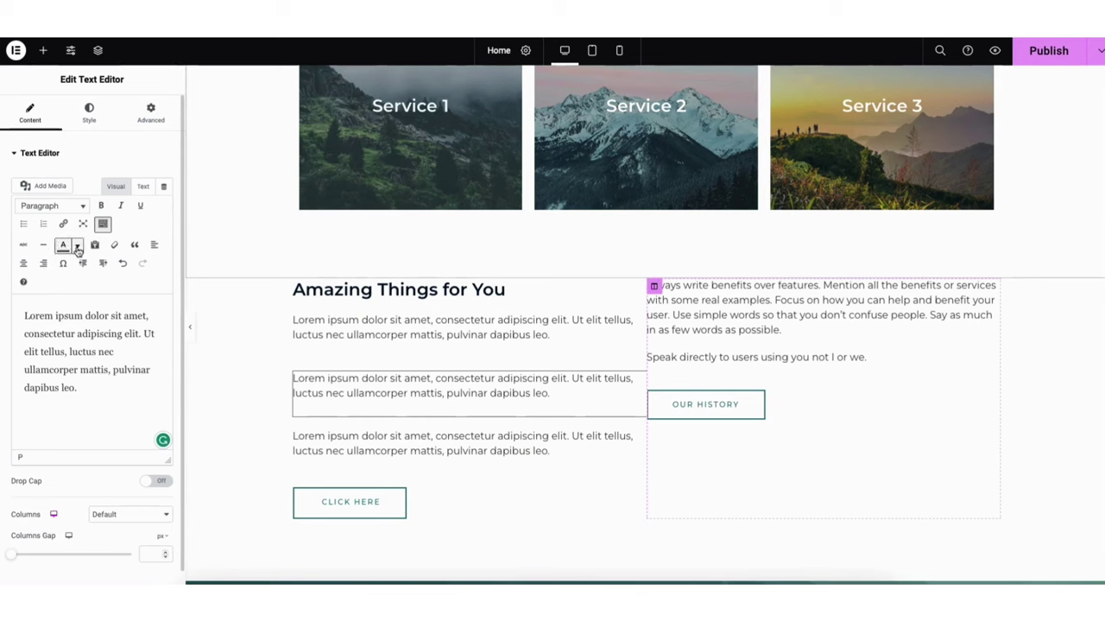
{"action": "left_click", "coordinate": [123, 262]}
{"action": "left_click", "coordinate": [142, 266]}
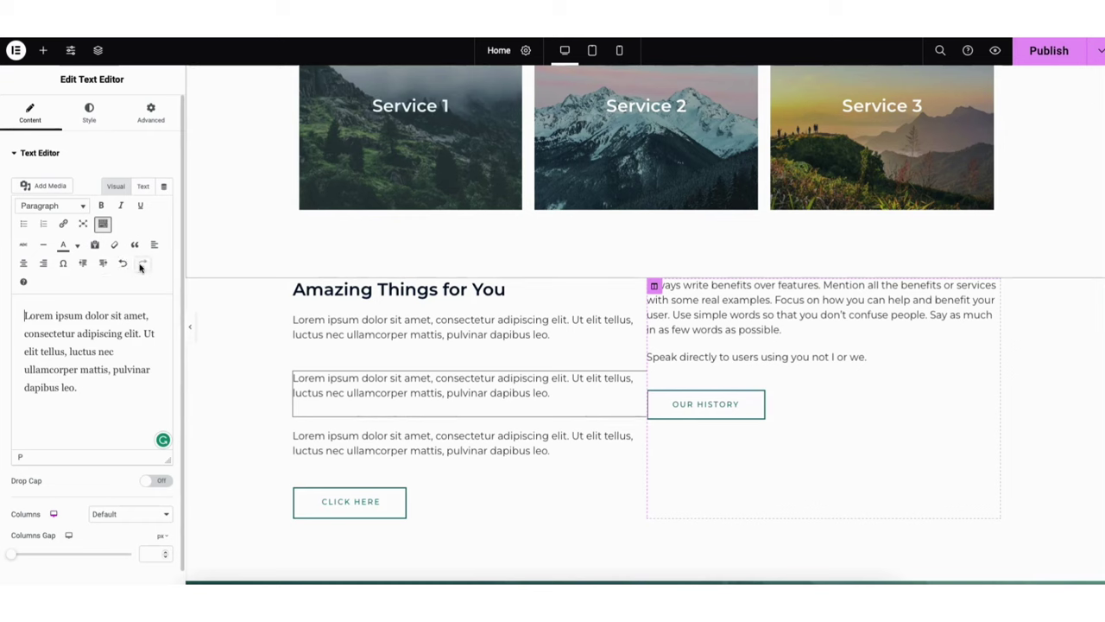
Step: View the text block's style options and browse the available font families in its typography settings
{"action": "left_click", "coordinate": [90, 113]}
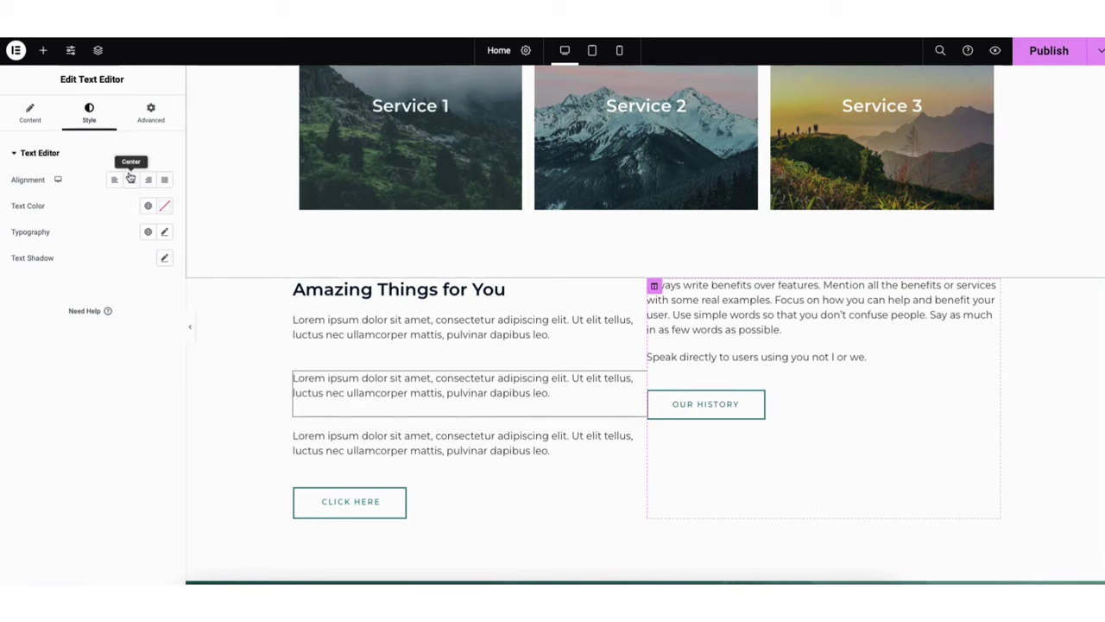
{"action": "left_click", "coordinate": [166, 232]}
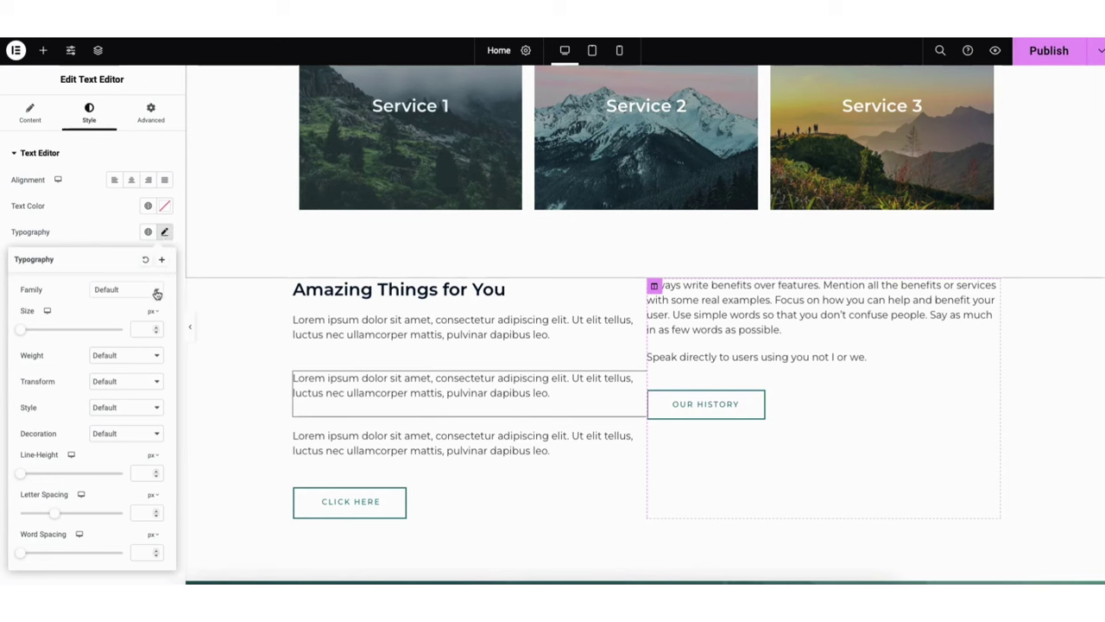
{"action": "left_click", "coordinate": [126, 292]}
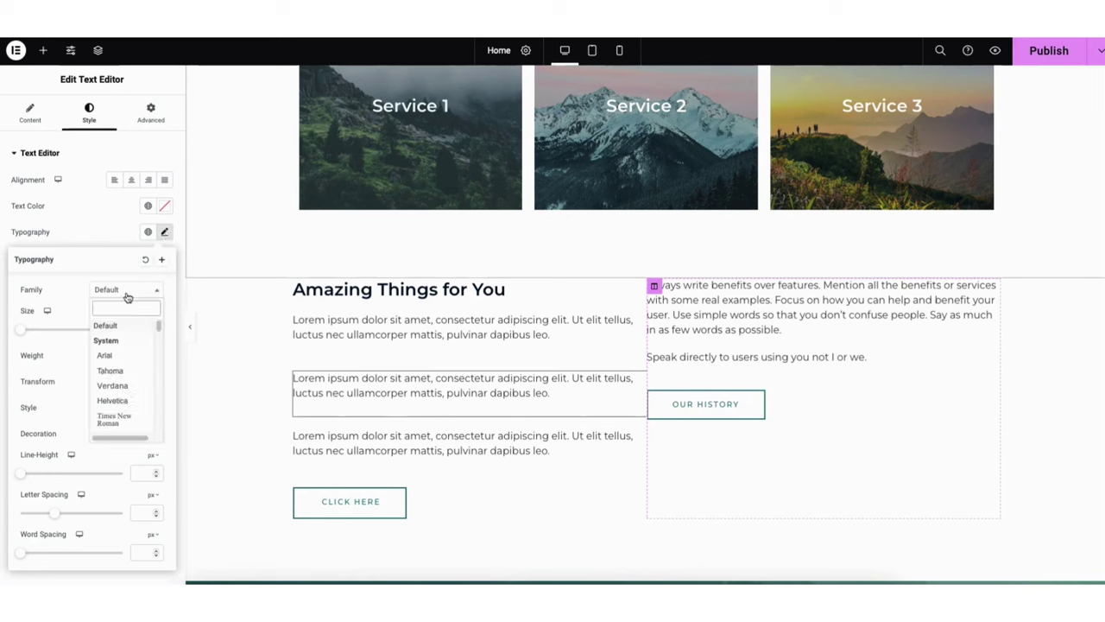
{"action": "scroll", "coordinate": [160, 328], "scroll_direction": "down", "scroll_amount": 5}
{"action": "scroll", "coordinate": [160, 328], "scroll_direction": "down", "scroll_amount": 10}
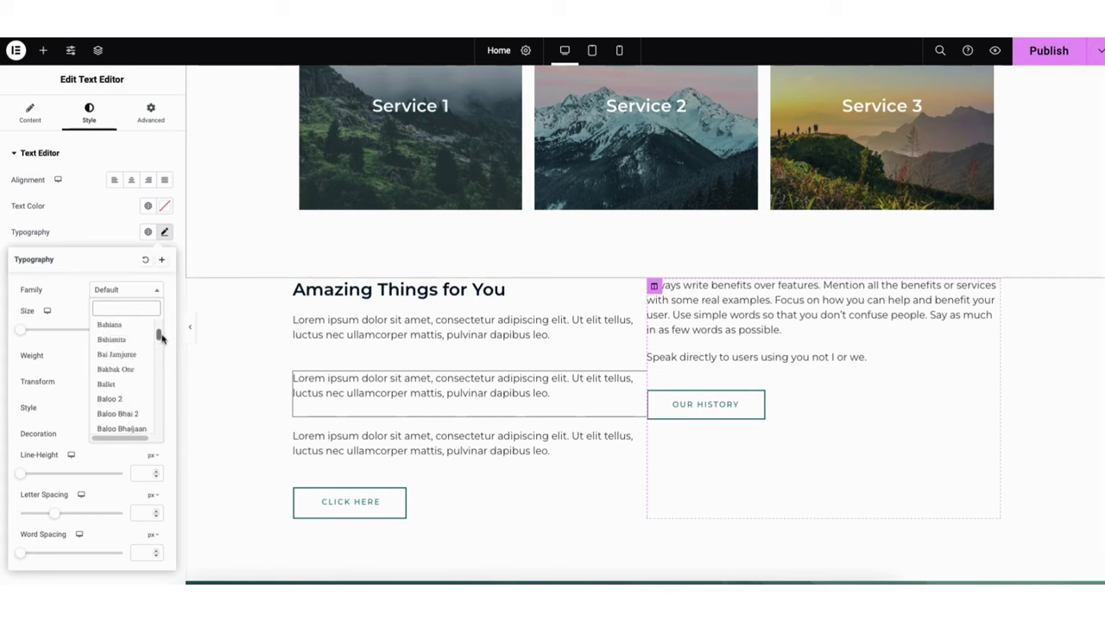
{"action": "left_click", "coordinate": [86, 261]}
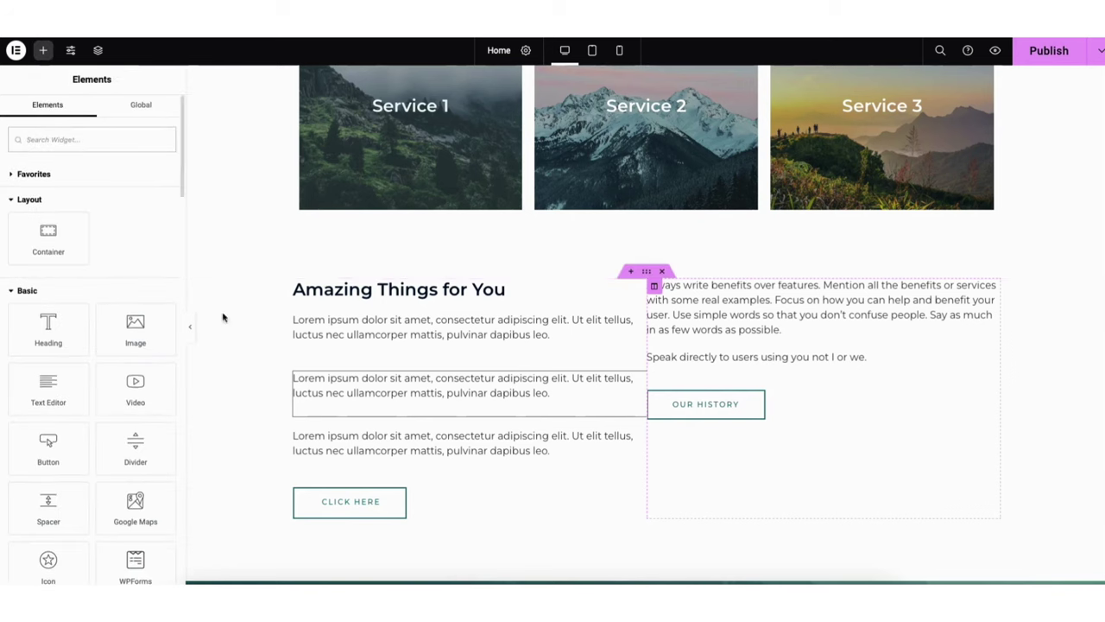
Step: Select the "Click here" button and examine its link options for a new window, nofollow and custom attributes
{"action": "left_click", "coordinate": [308, 507]}
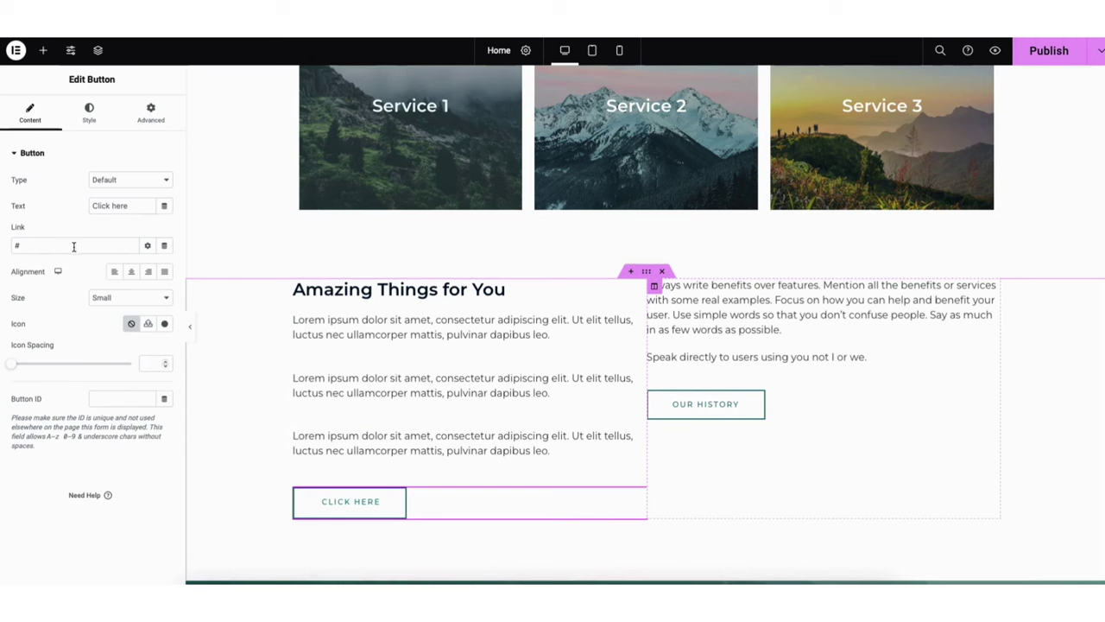
{"action": "left_click", "coordinate": [147, 246]}
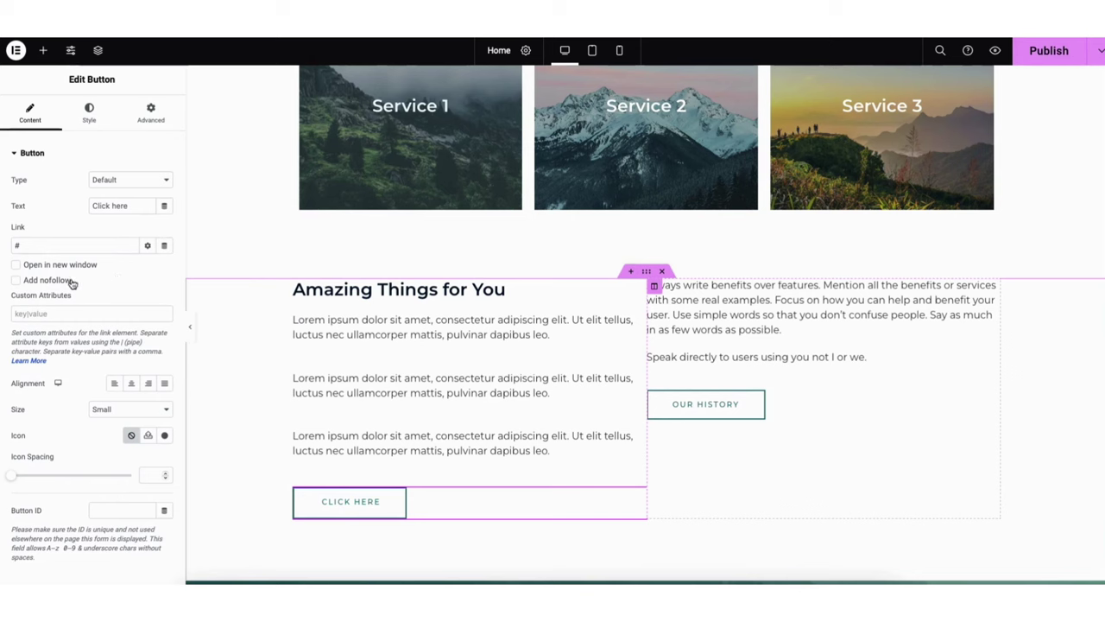
{"action": "left_click", "coordinate": [146, 249]}
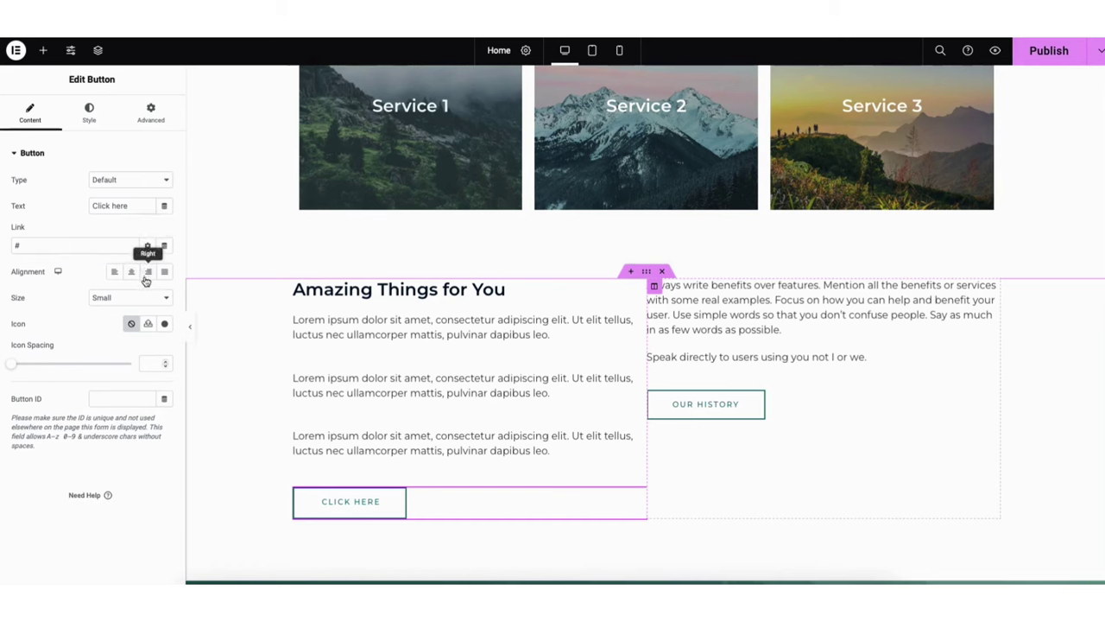
Step: Check the "Click here" button's size choices and browse the icon library without inserting an icon
{"action": "left_click", "coordinate": [163, 299]}
{"action": "left_click", "coordinate": [157, 299]}
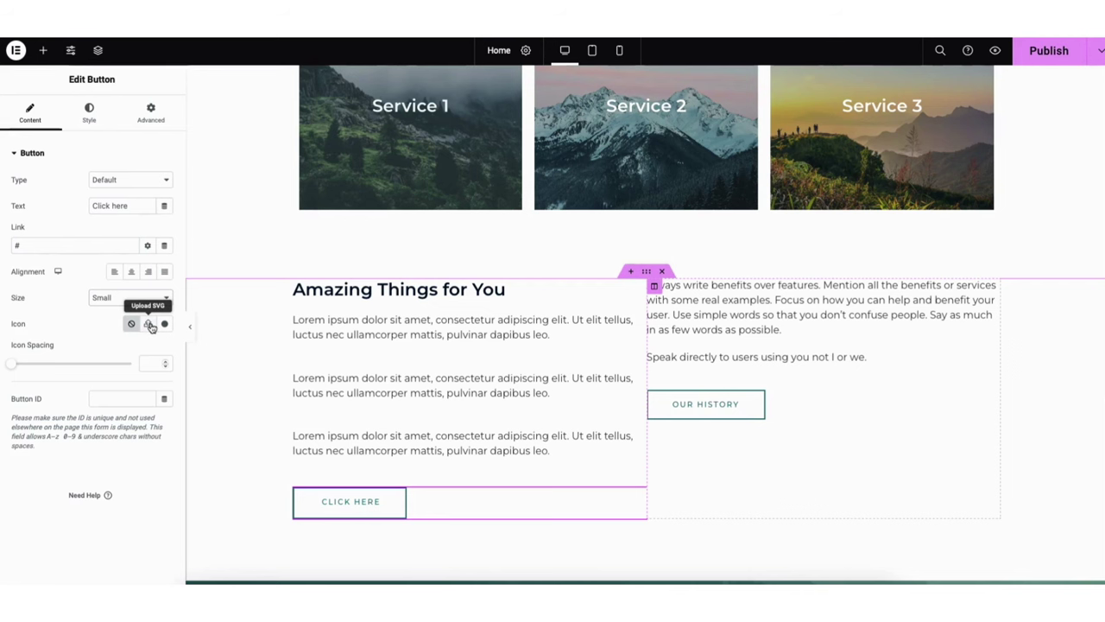
{"action": "left_click", "coordinate": [163, 325]}
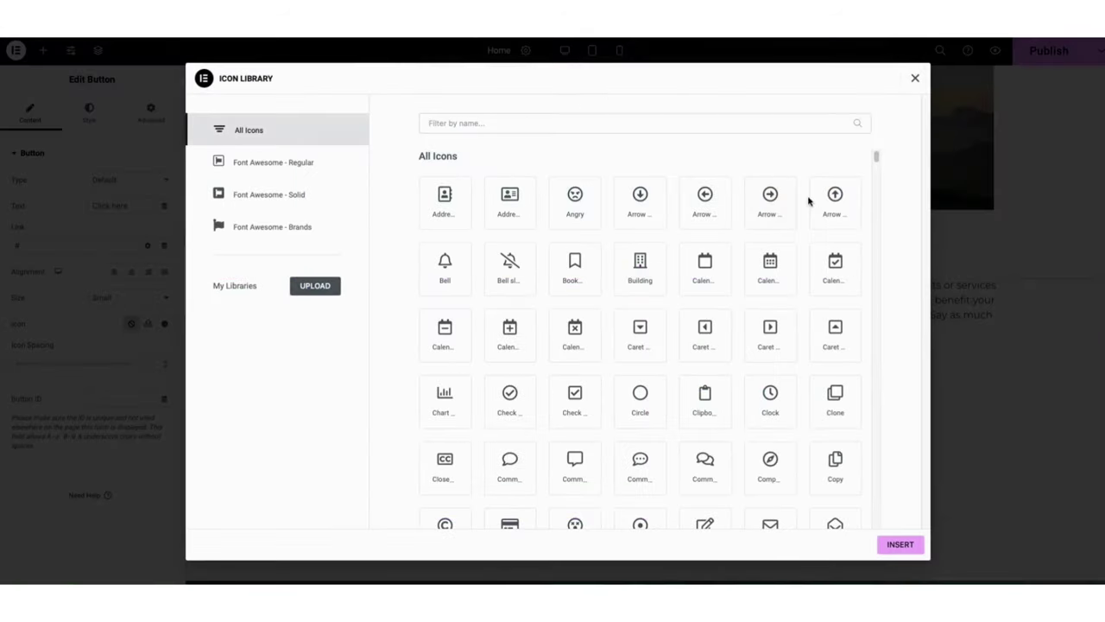
{"action": "left_click_drag", "start_coordinate": [876, 159], "coordinate": [874, 171]}
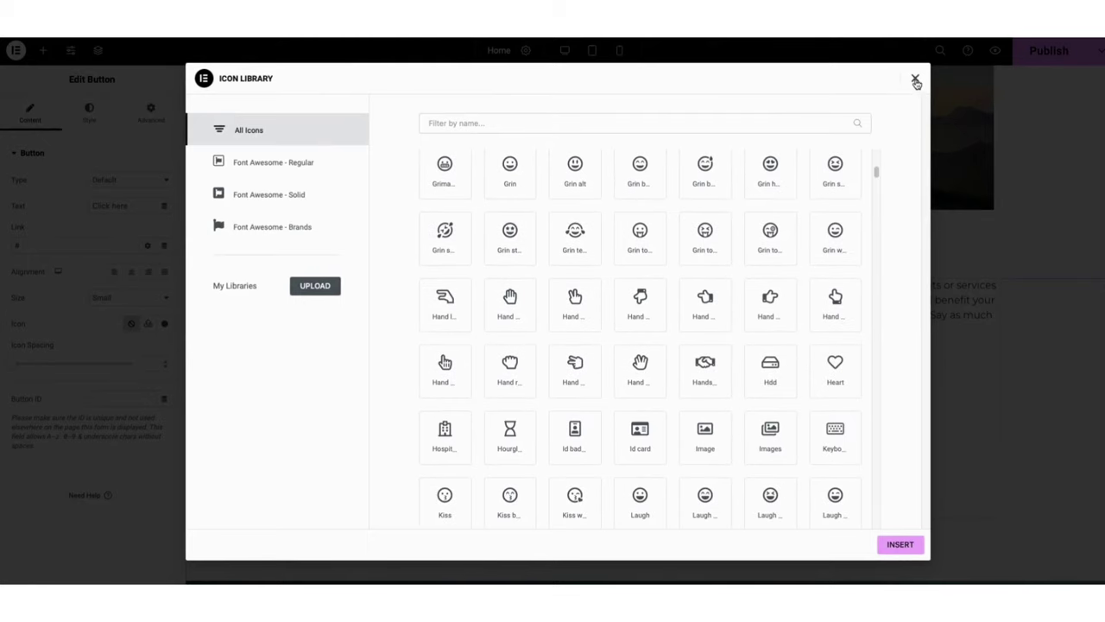
{"action": "left_click", "coordinate": [915, 78]}
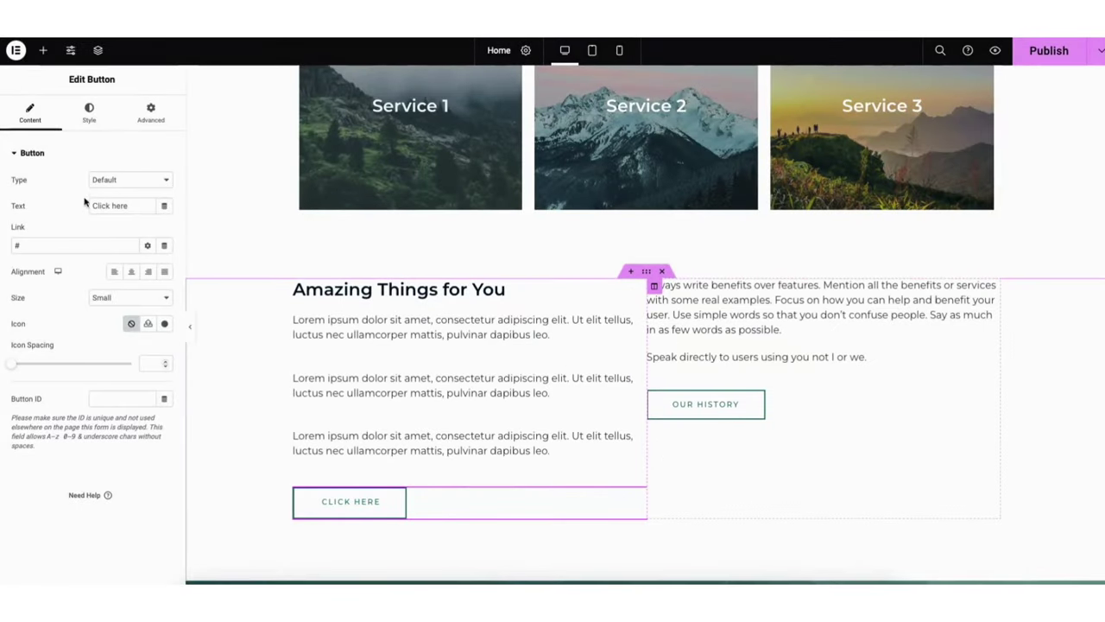
Step: View the "Click here" button's style options for its normal and hover states
{"action": "left_click", "coordinate": [90, 115]}
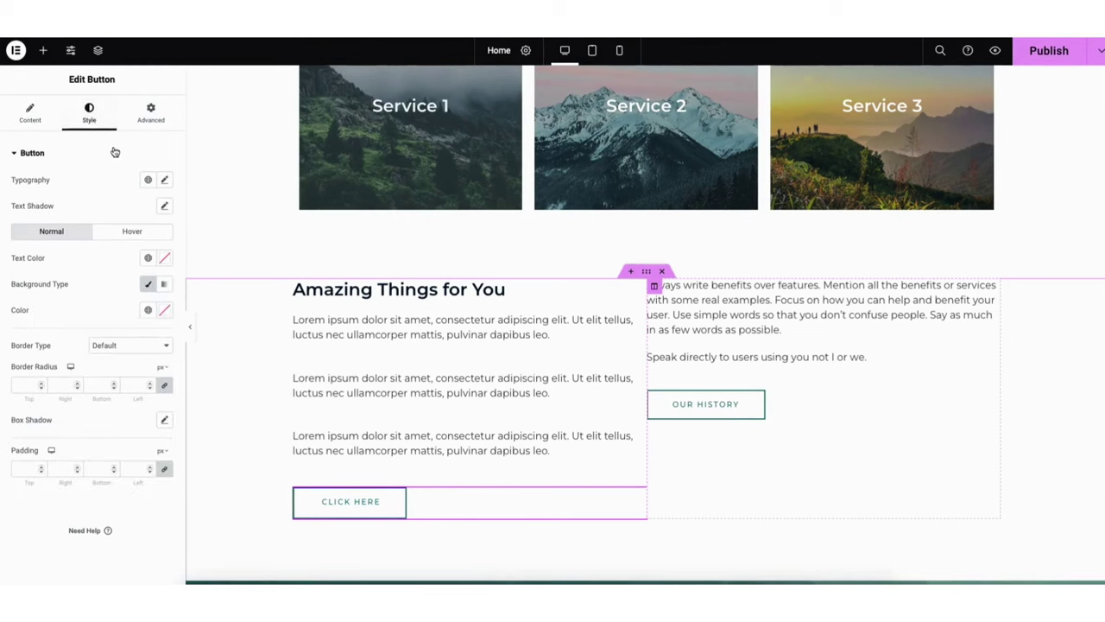
{"action": "left_click", "coordinate": [121, 230]}
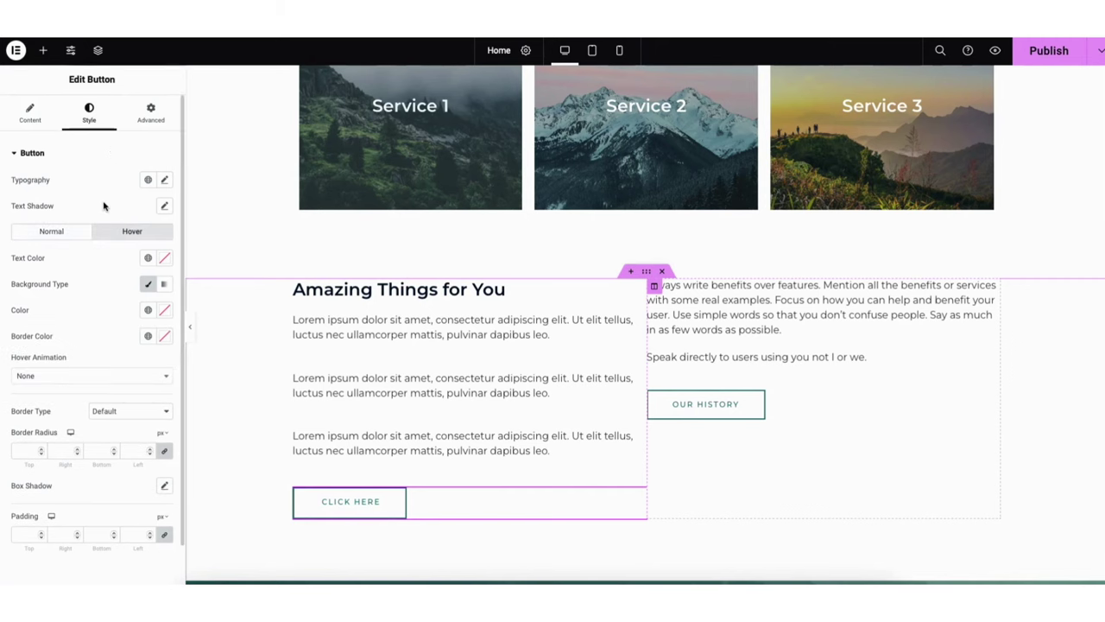
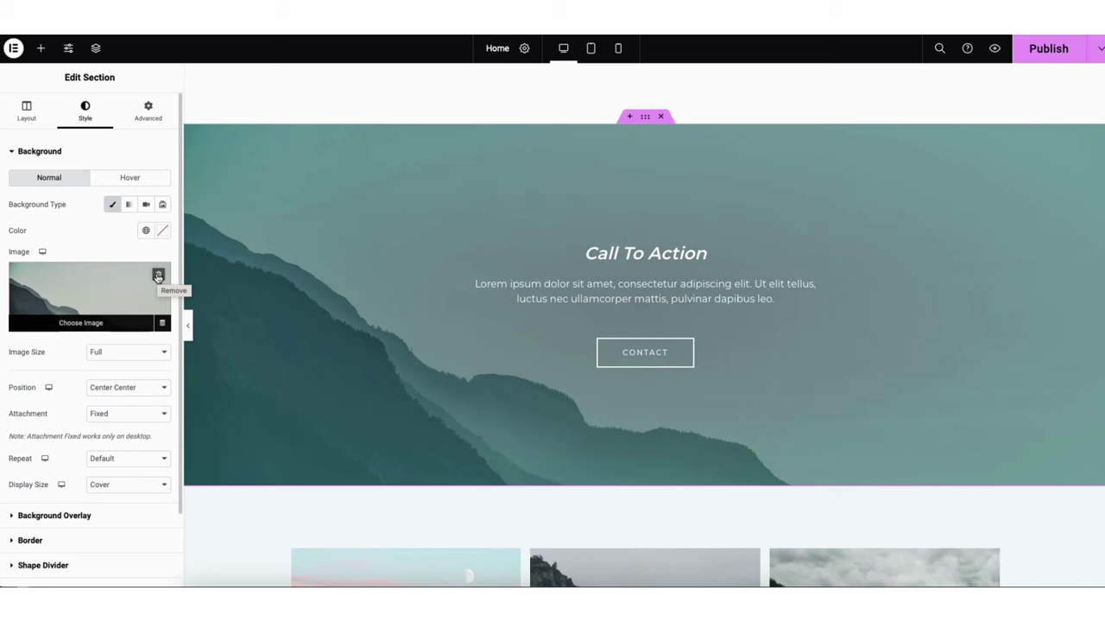
Step: Replace the Call To Action section's background image with the media library photo of a rocky river in a misty forest
{"action": "left_click", "coordinate": [87, 325]}
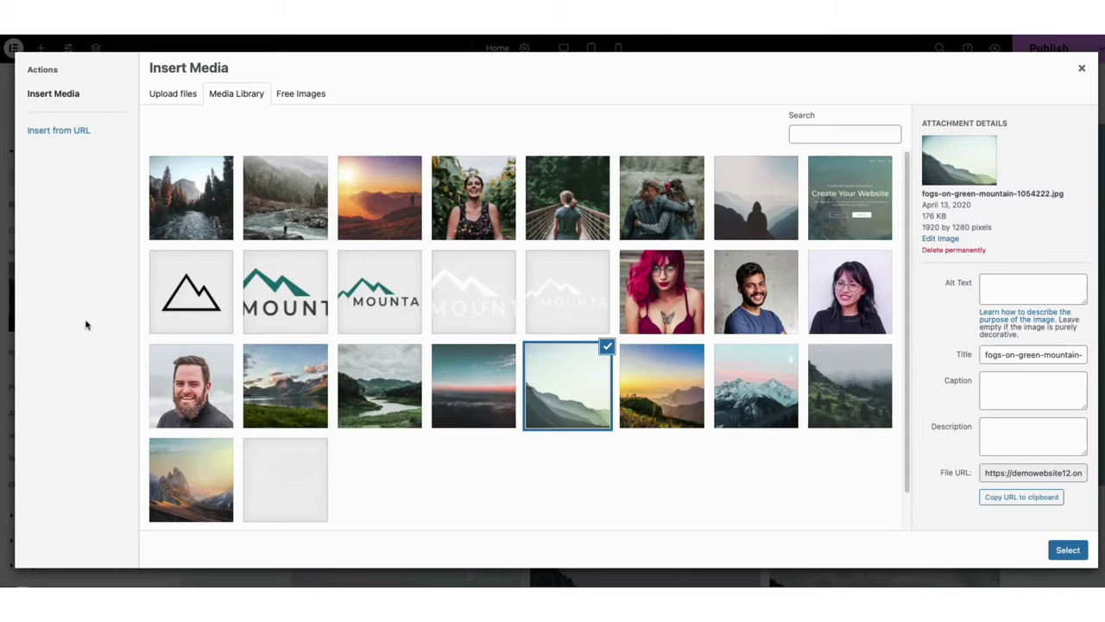
{"action": "left_click", "coordinate": [278, 200]}
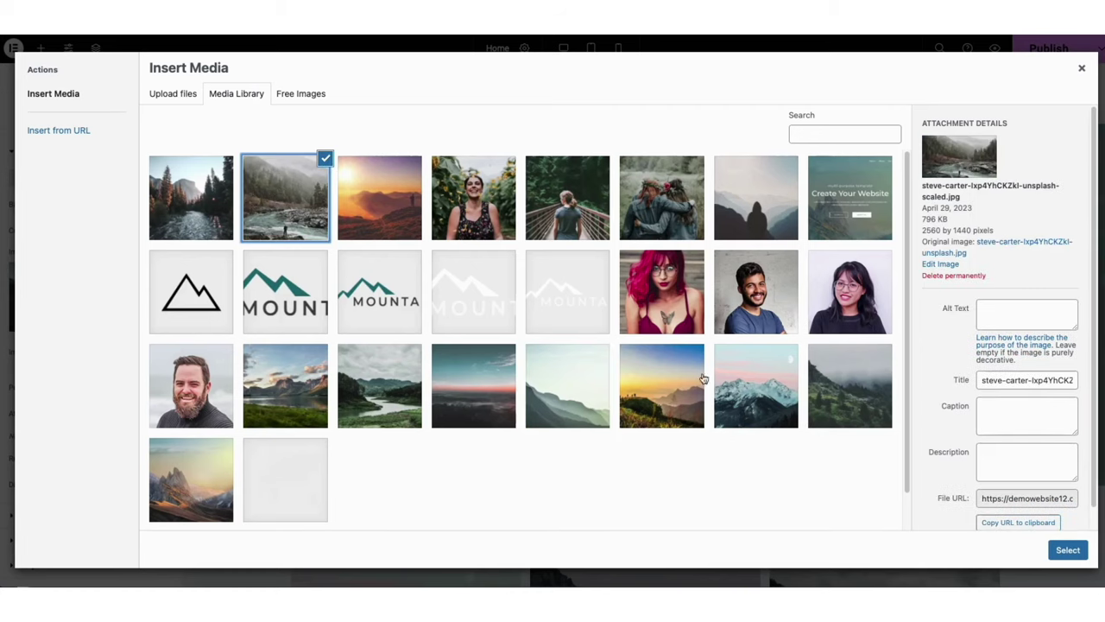
{"action": "left_click", "coordinate": [1066, 550]}
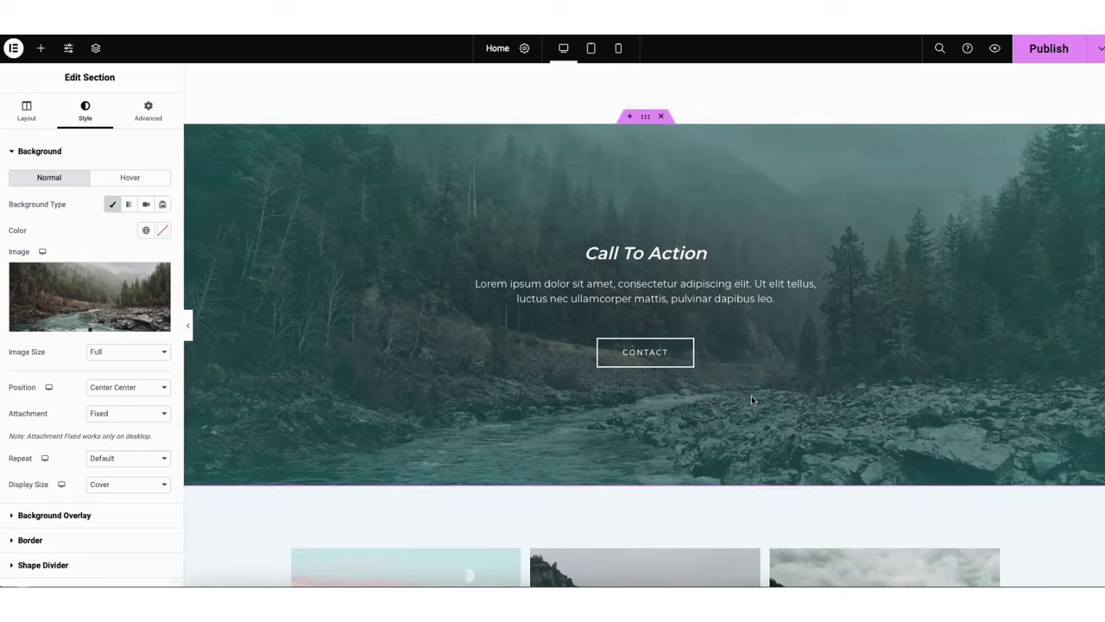
Step: Adjust the first gradient color of the Call To Action section's background overlay and set the overlay opacity to 0.7
{"action": "left_click", "coordinate": [66, 515]}
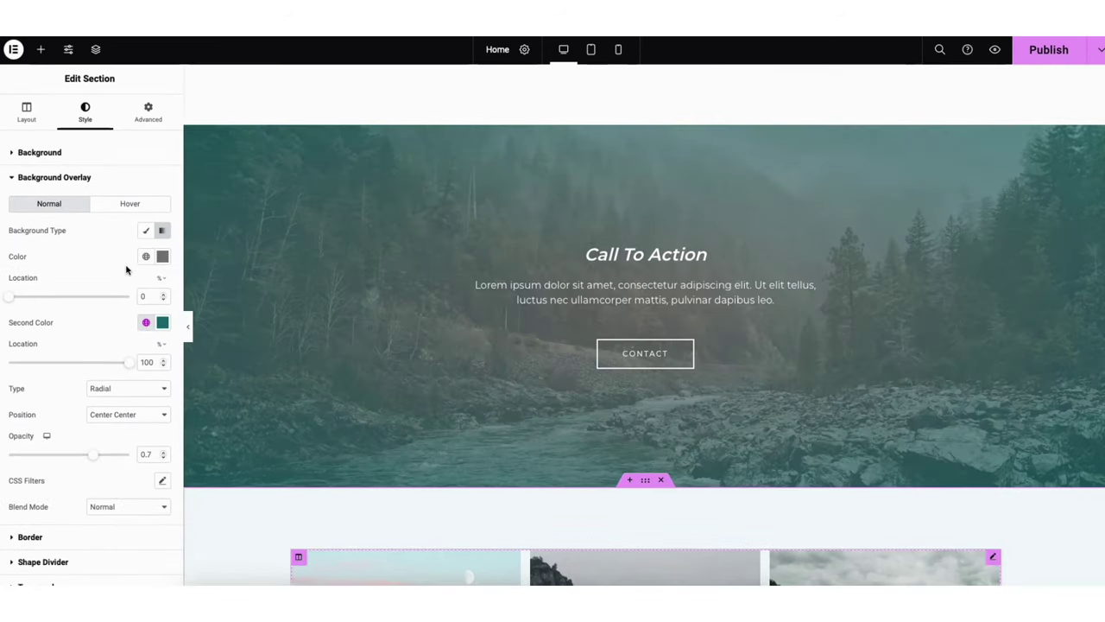
{"action": "left_click", "coordinate": [162, 256]}
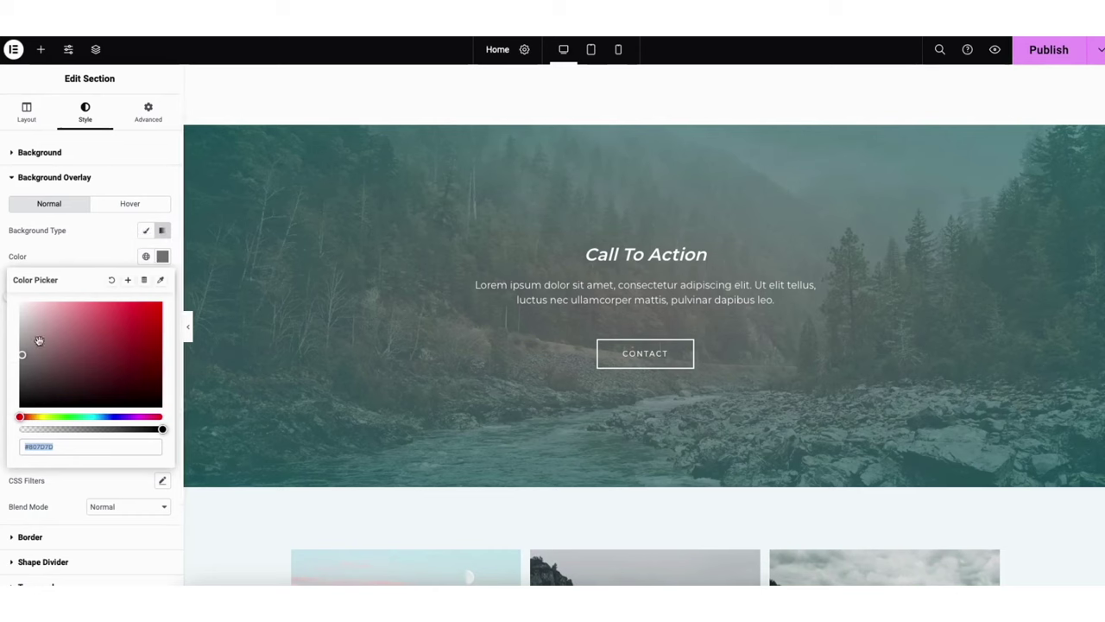
{"action": "mouse_move", "coordinate": [24, 354]}
{"action": "left_mouse_down"}
{"action": "mouse_move", "coordinate": [129, 316]}
{"action": "mouse_move", "coordinate": [77, 348]}
{"action": "mouse_move", "coordinate": [30, 354]}
{"action": "left_mouse_up"}
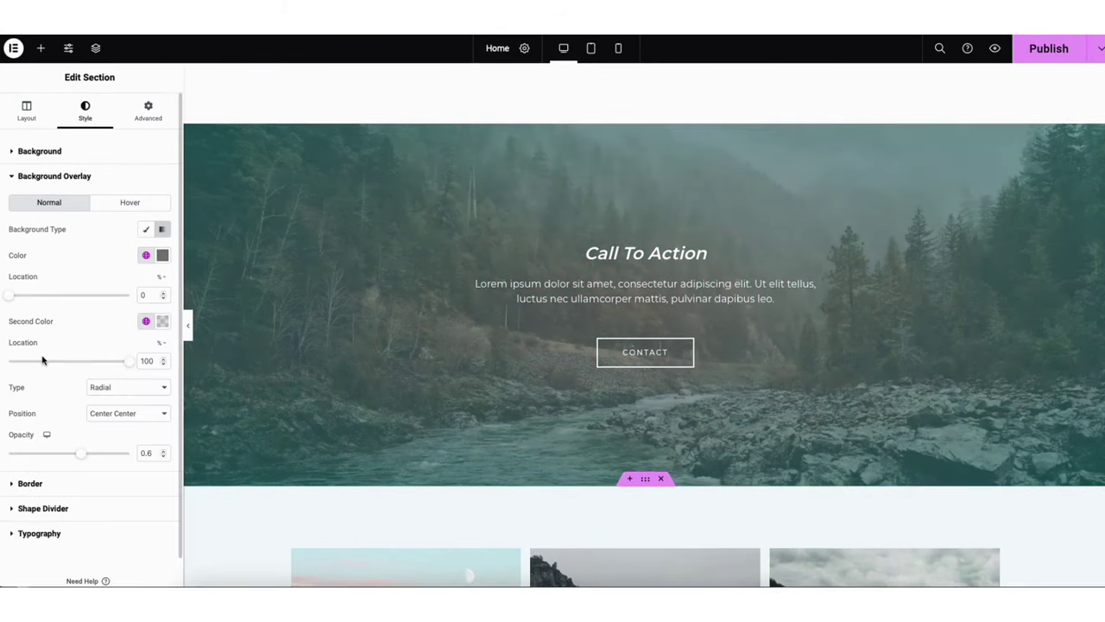
{"action": "left_click_drag", "start_coordinate": [83, 455], "coordinate": [113, 464]}
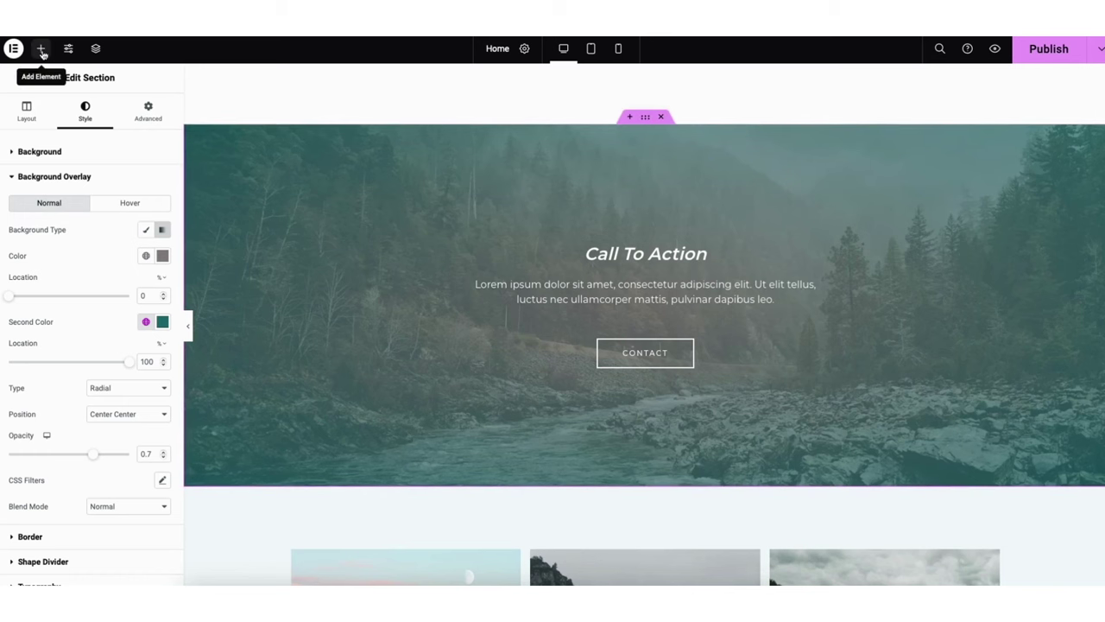
Step: Give the "Amazing Things for You" section a Classic background in white, #FFFFFF
{"action": "left_click", "coordinate": [40, 49]}
{"action": "scroll", "coordinate": [336, 232], "scroll_direction": "up", "scroll_amount": 5}
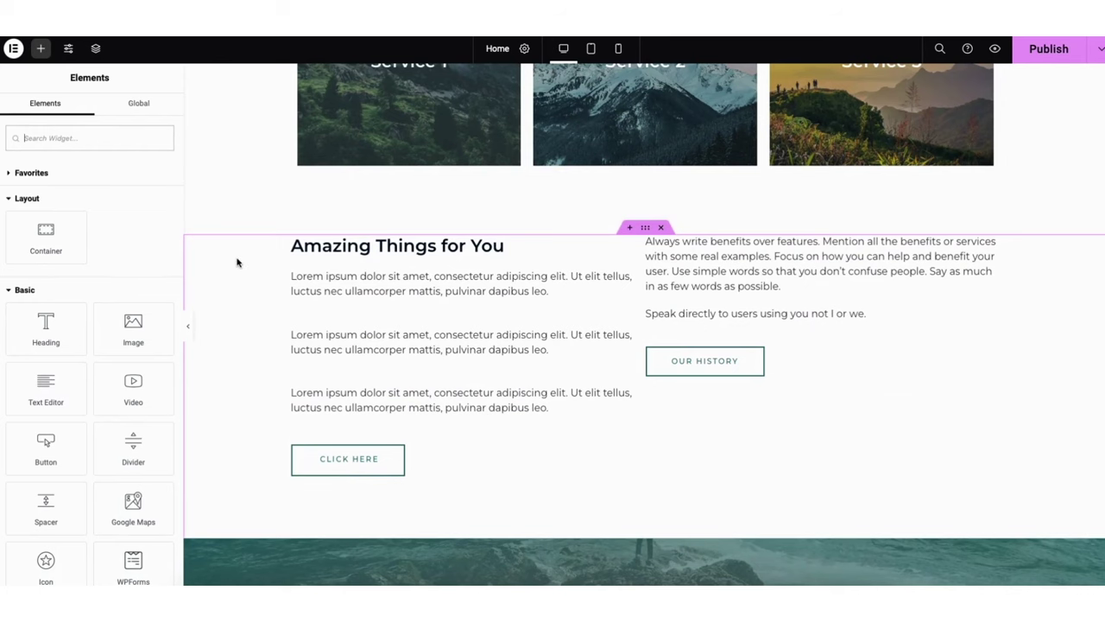
{"action": "right_click", "coordinate": [238, 262]}
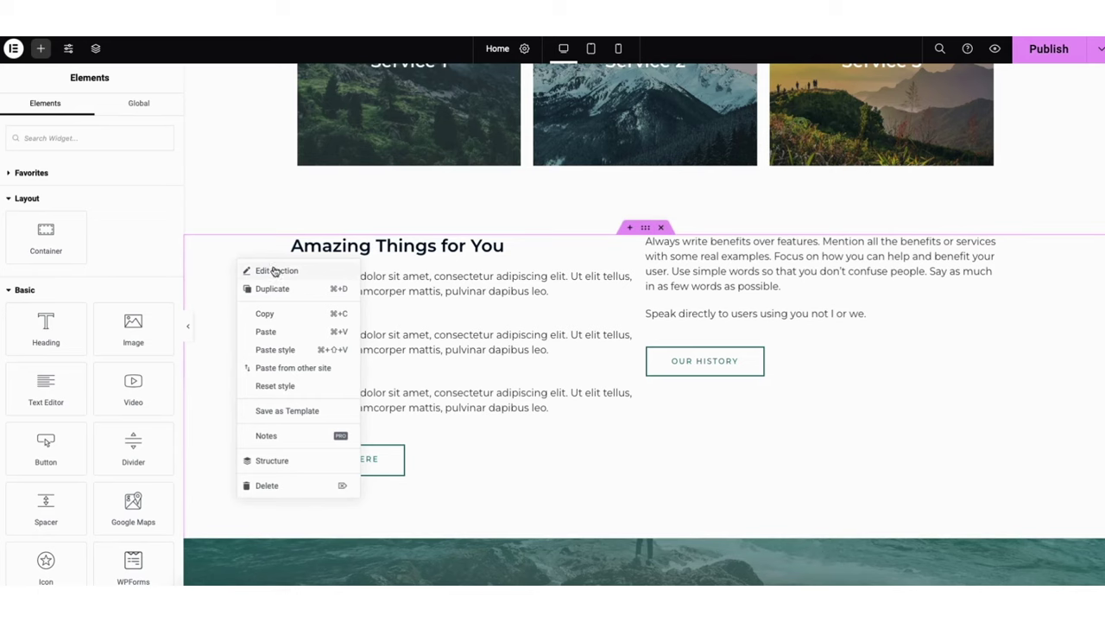
{"action": "left_click", "coordinate": [272, 271]}
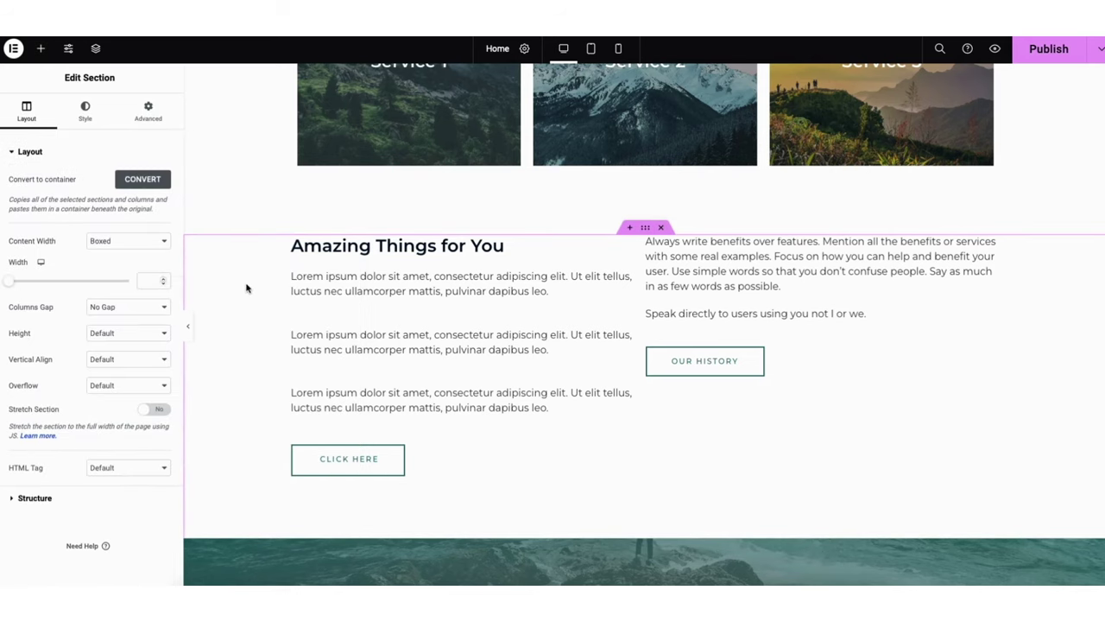
{"action": "left_click", "coordinate": [85, 116]}
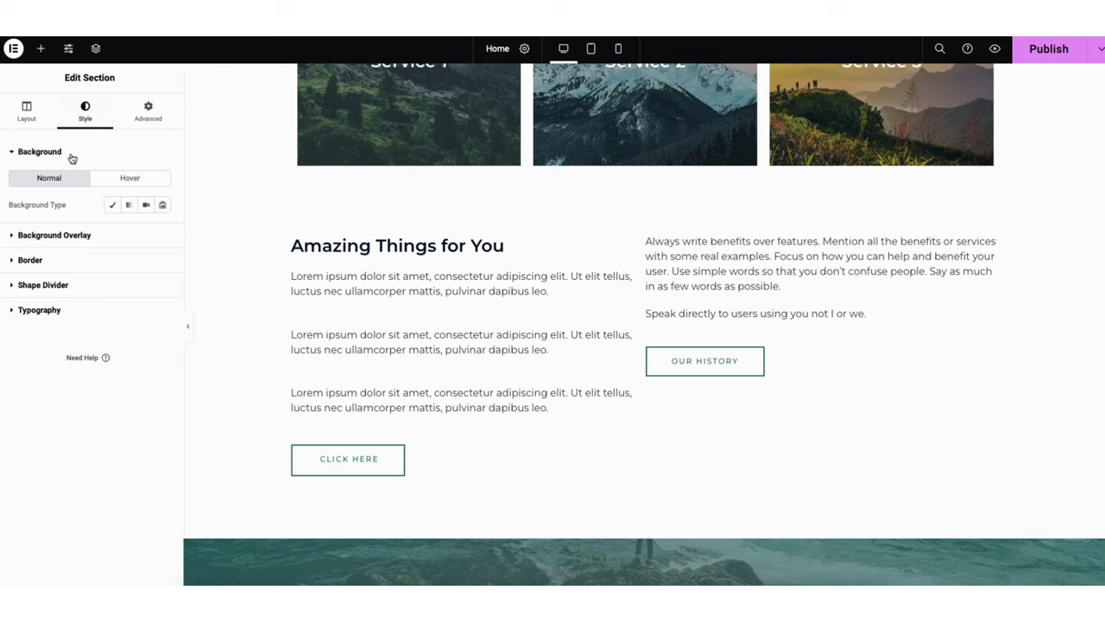
{"action": "left_click", "coordinate": [113, 206]}
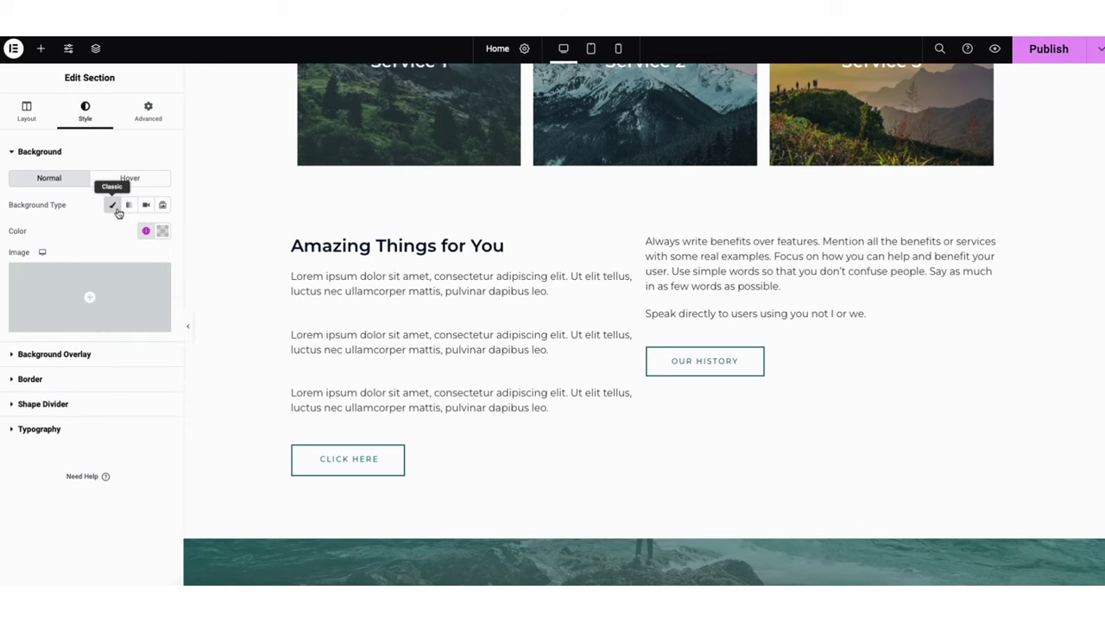
{"action": "left_click", "coordinate": [163, 233]}
{"action": "left_click", "coordinate": [38, 286]}
{"action": "left_click_drag", "start_coordinate": [39, 287], "coordinate": [19, 278]}
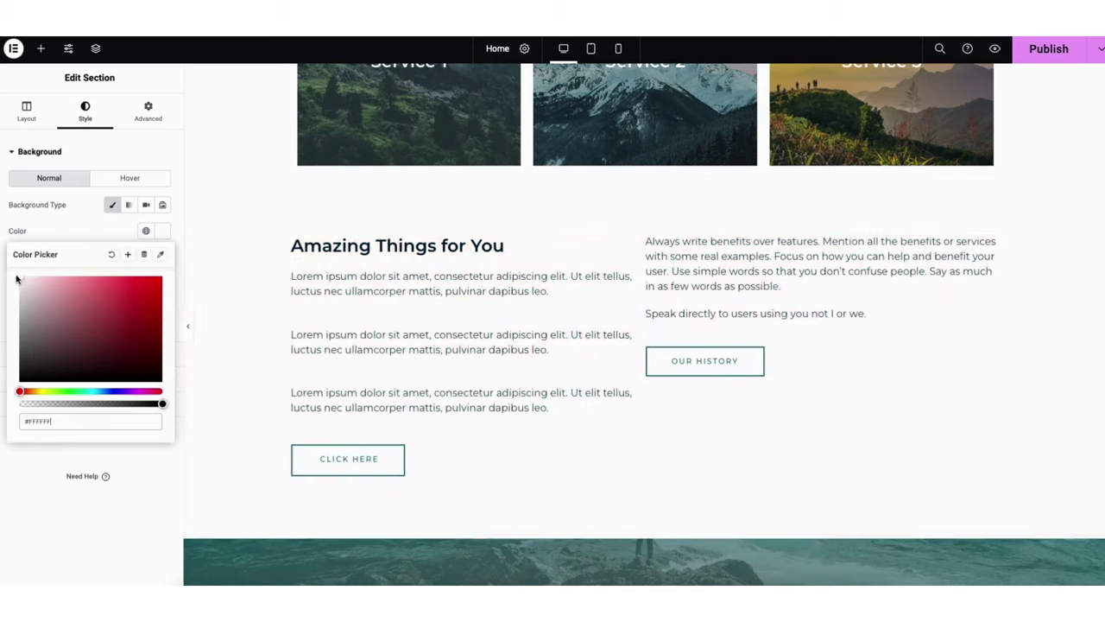
{"action": "left_click", "coordinate": [73, 227]}
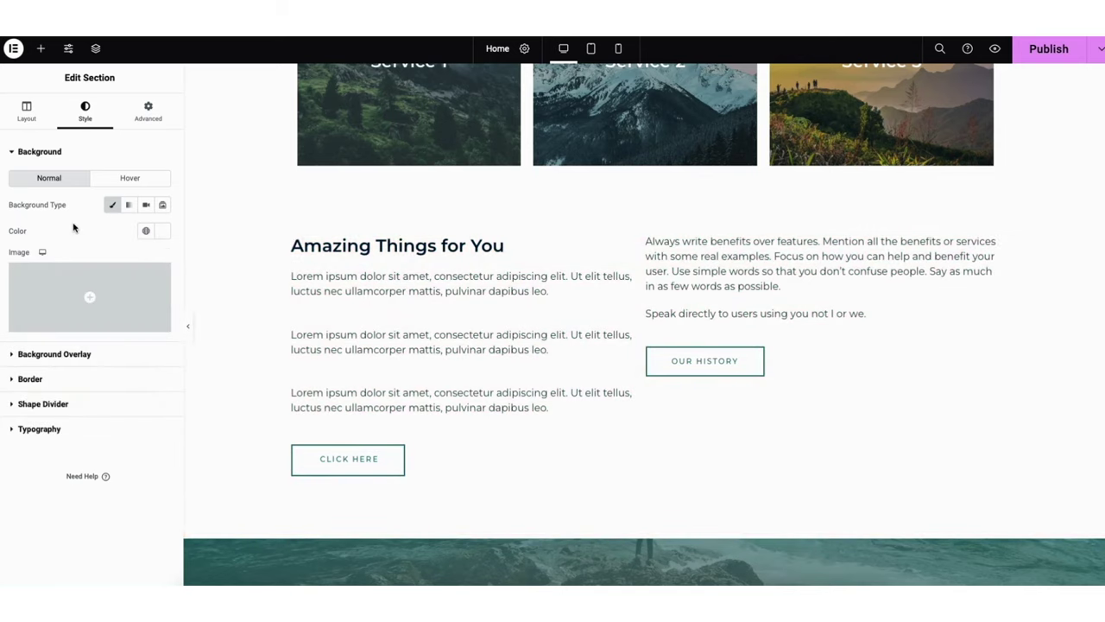
Step: Insert a two-column container above the "Amazing Things for You" section and place a Heading in its first column
{"action": "left_click", "coordinate": [41, 48]}
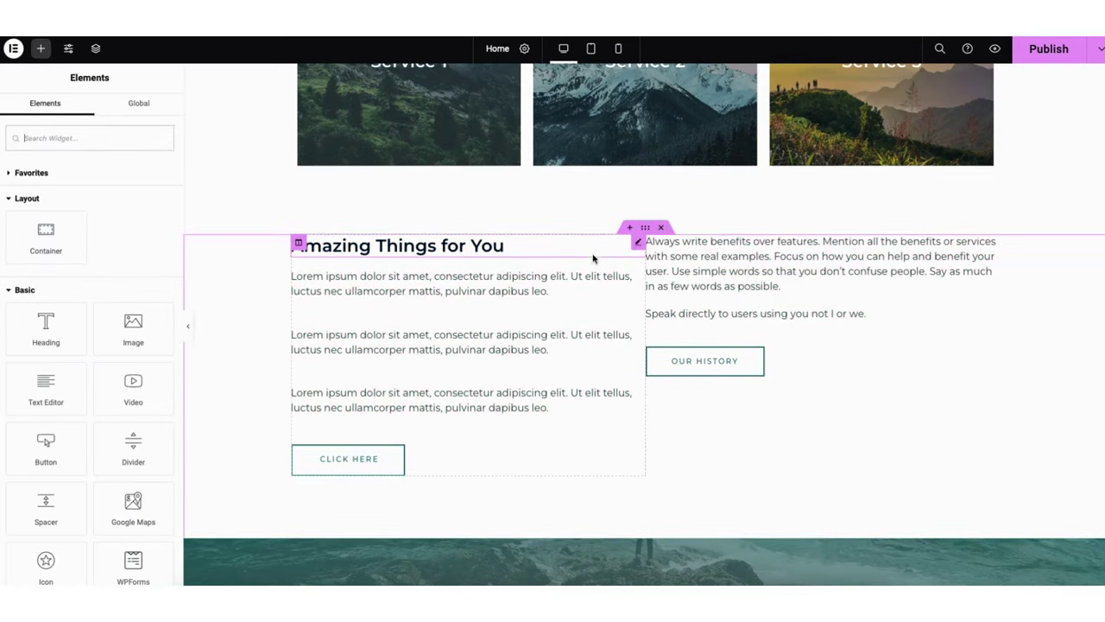
{"action": "left_click", "coordinate": [631, 230]}
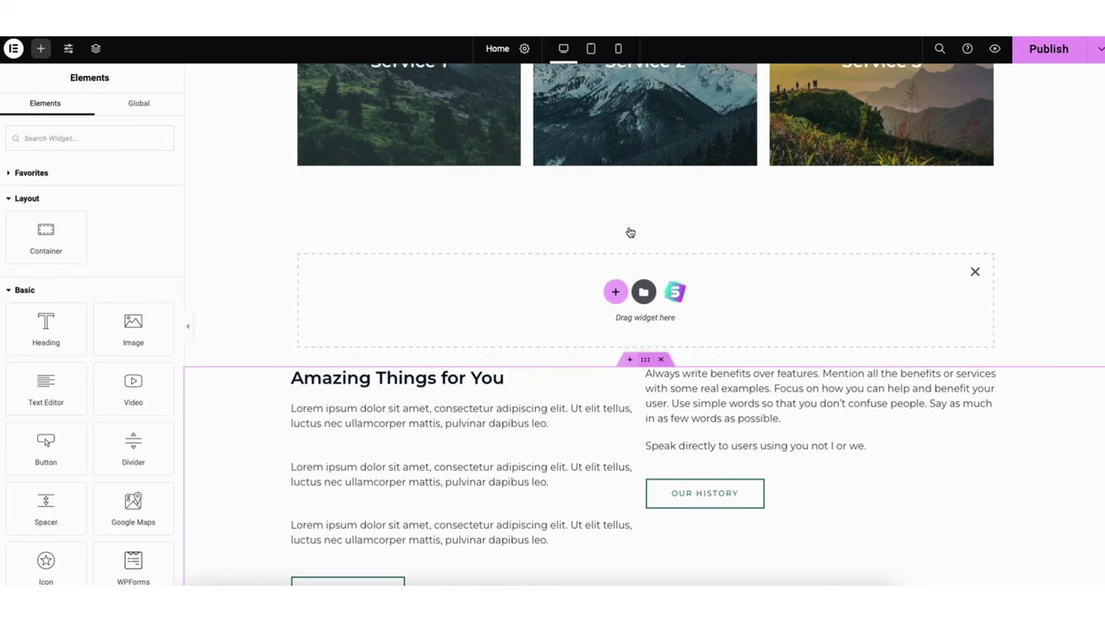
{"action": "left_click", "coordinate": [615, 294]}
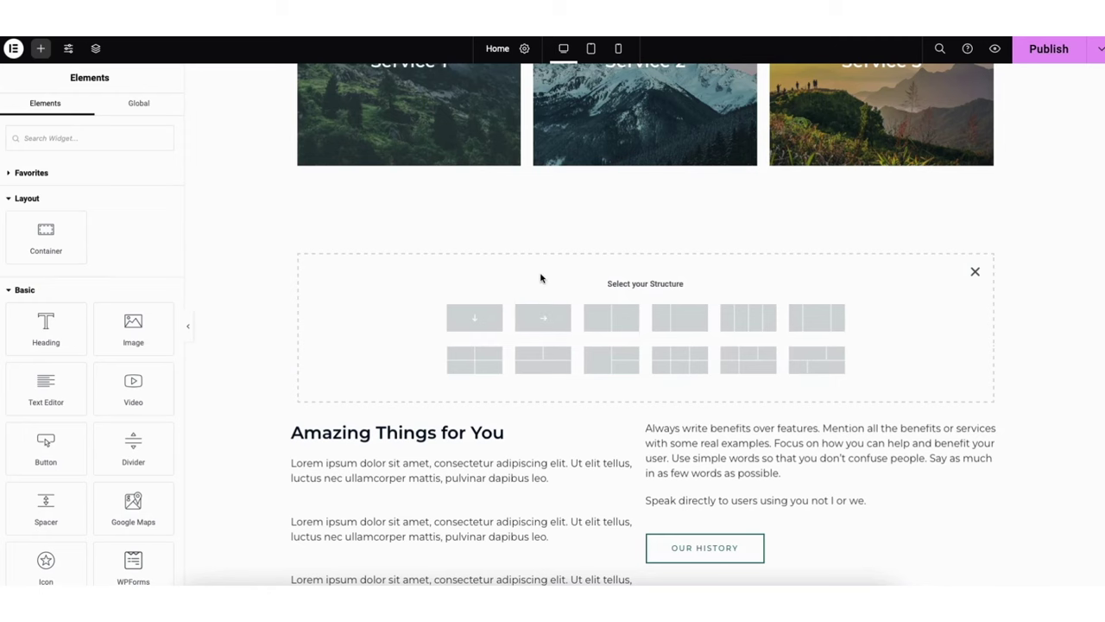
{"action": "left_click", "coordinate": [612, 320]}
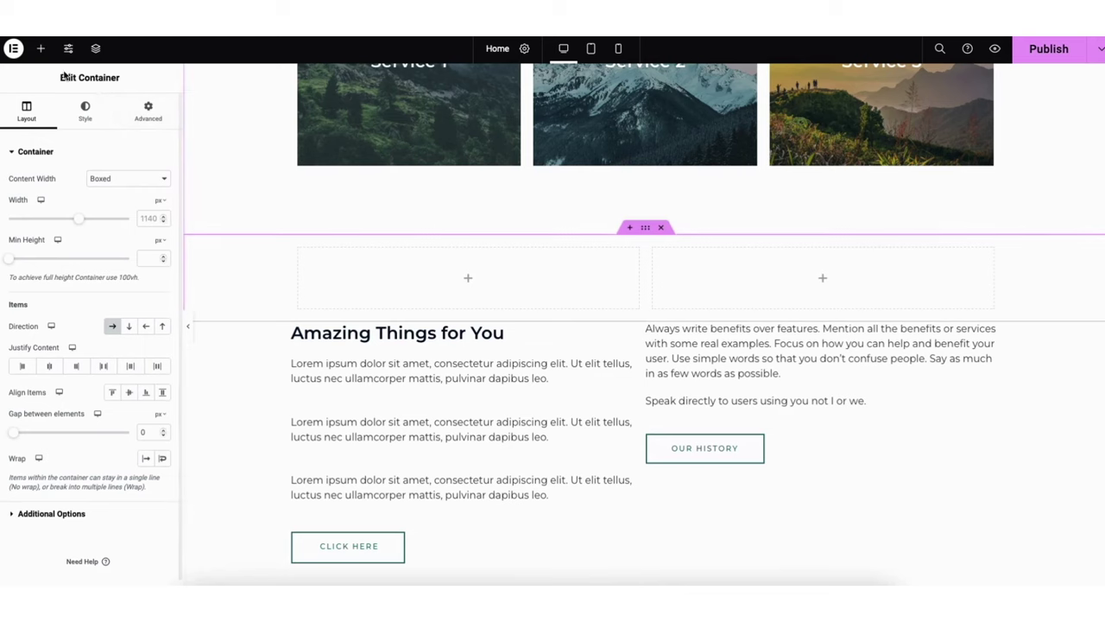
{"action": "left_click", "coordinate": [41, 48]}
{"action": "left_click_drag", "start_coordinate": [46, 333], "coordinate": [473, 292]}
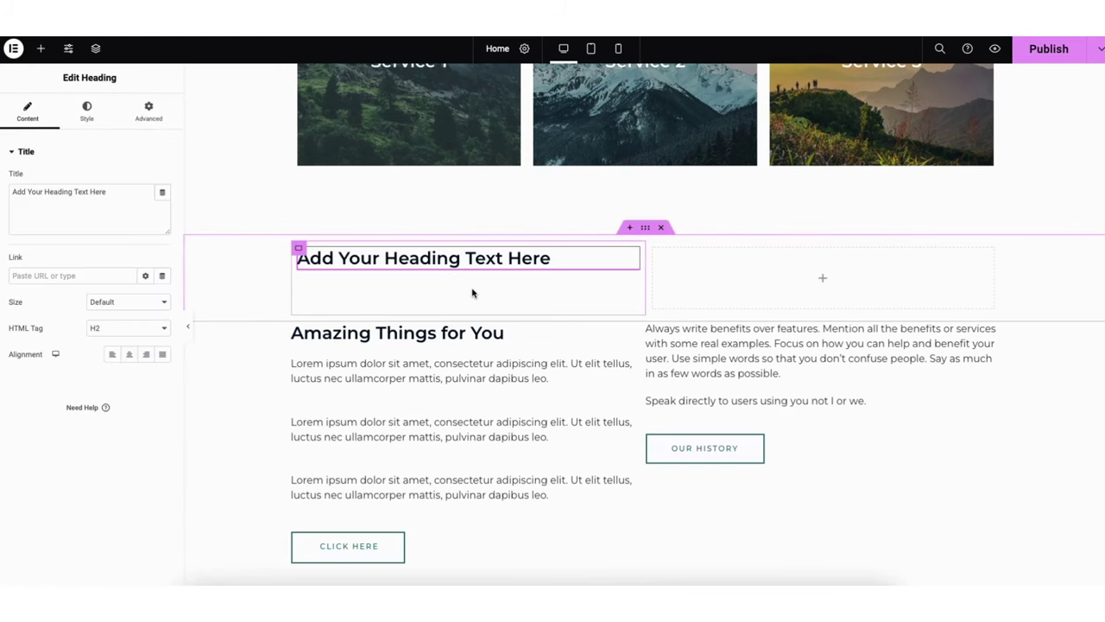
Step: Delete the two-column container with the placeholder heading above the "Amazing Things for You" section
{"action": "left_click", "coordinate": [646, 229]}
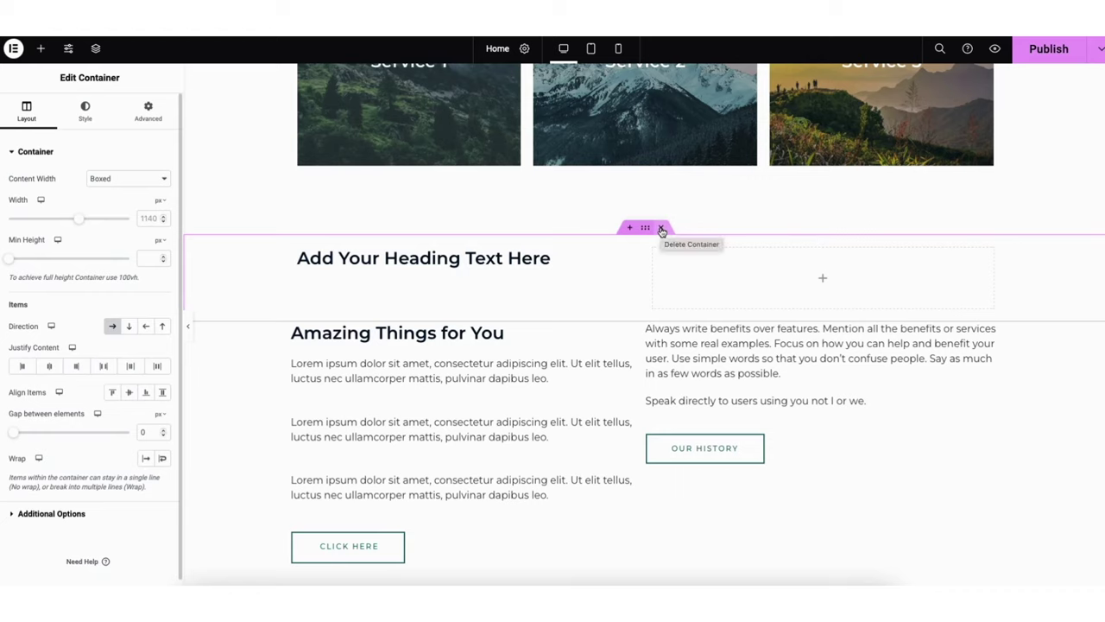
{"action": "left_click", "coordinate": [662, 229]}
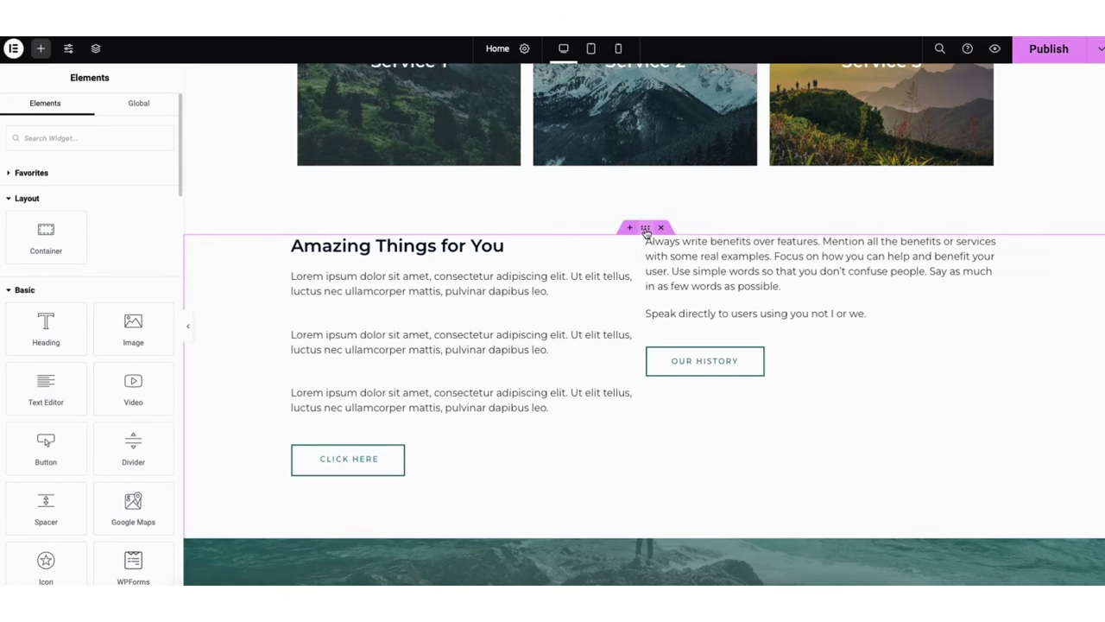
{"action": "left_click_drag", "start_coordinate": [646, 229], "coordinate": [615, 248]}
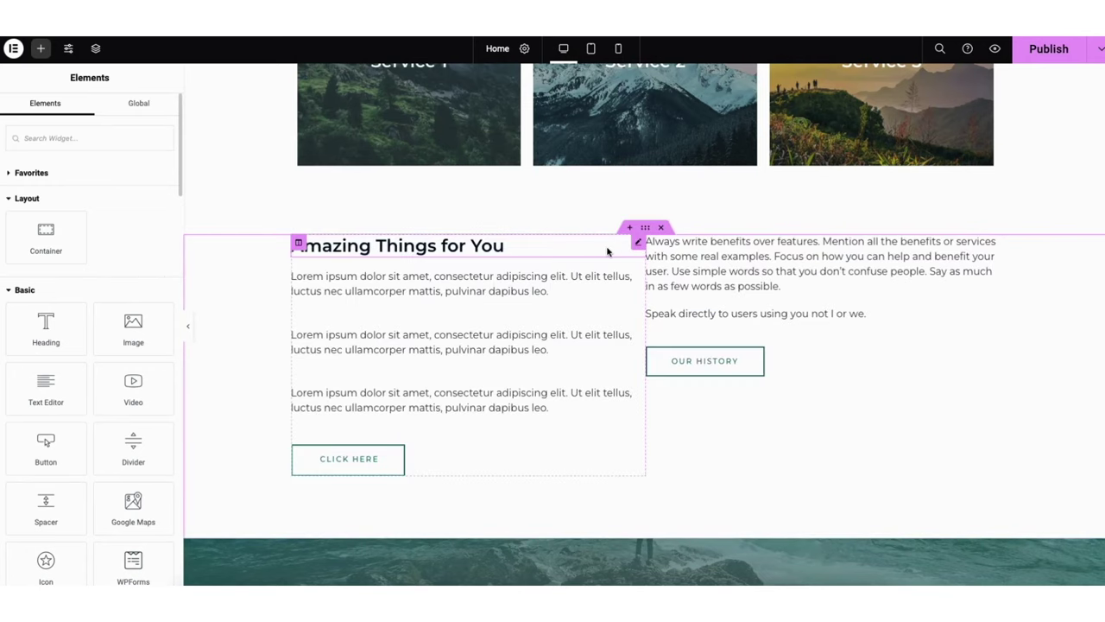
Step: Open the template library from the empty area above the footer and browse its ready-made blocks and category filter
{"action": "scroll", "coordinate": [1100, 215], "scroll_direction": "down", "scroll_amount": 10}
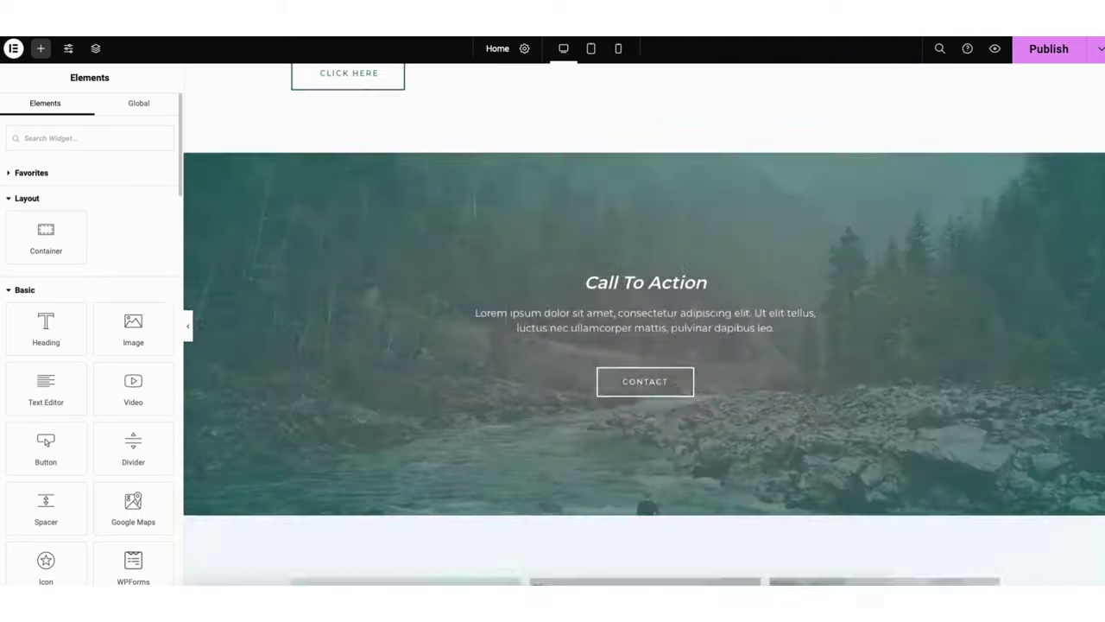
{"action": "scroll", "coordinate": [1100, 215], "scroll_direction": "down", "scroll_amount": 4}
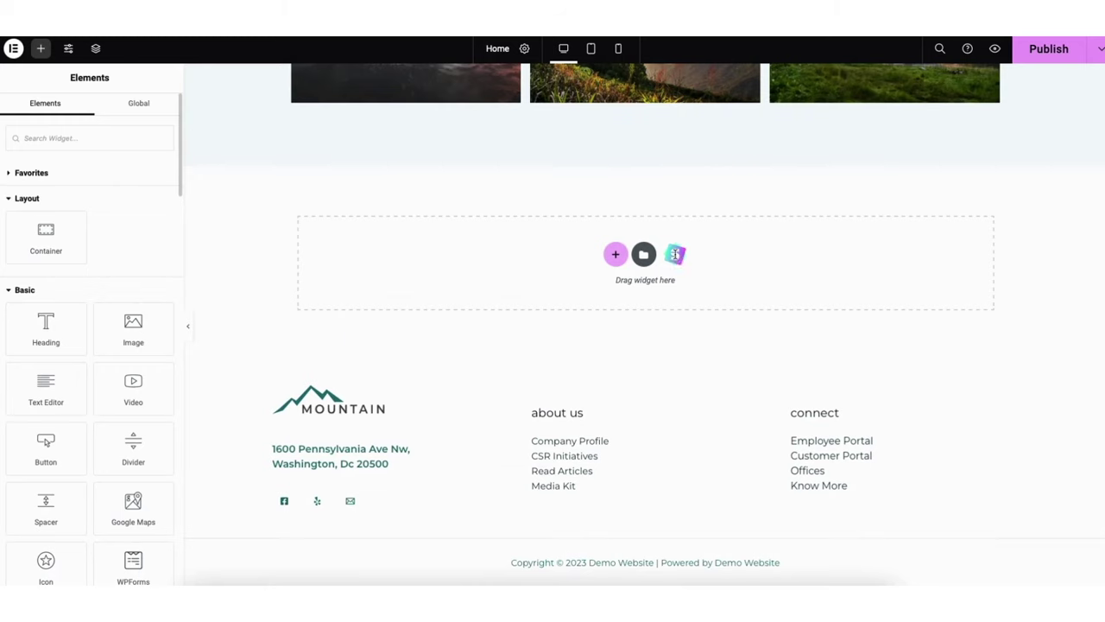
{"action": "left_click", "coordinate": [676, 253]}
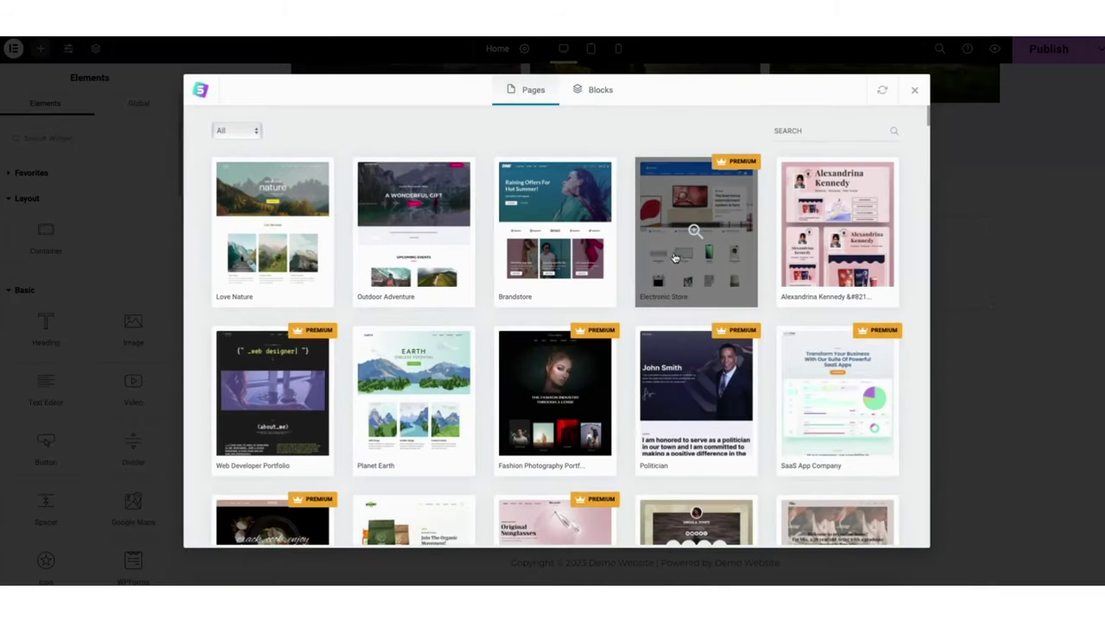
{"action": "left_click", "coordinate": [593, 93]}
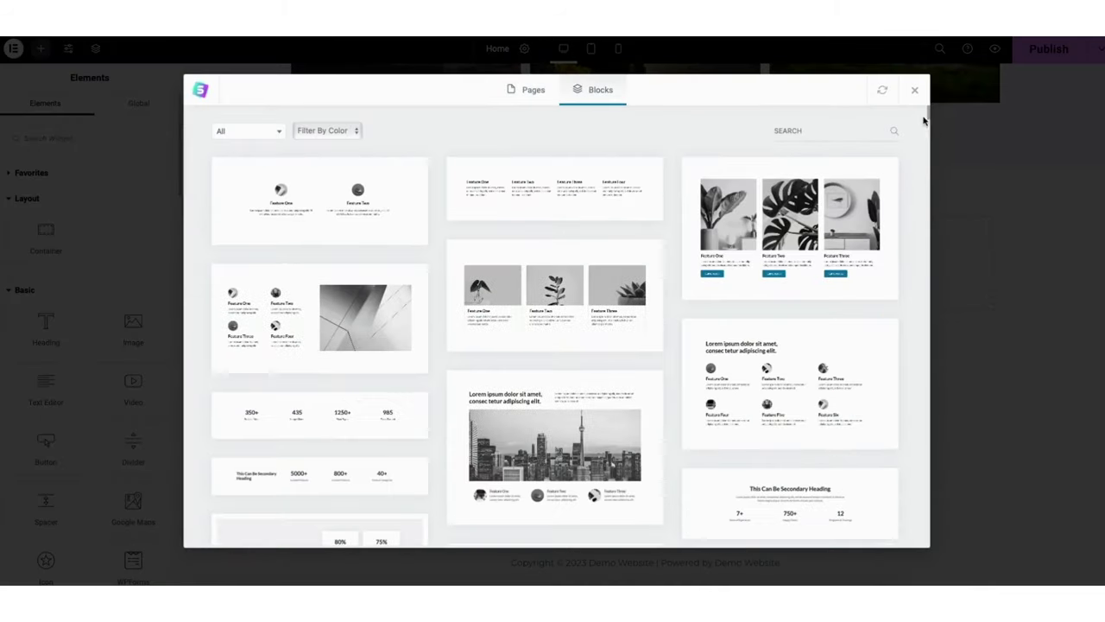
{"action": "mouse_move", "coordinate": [930, 111]}
{"action": "left_mouse_down"}
{"action": "mouse_move", "coordinate": [931, 155]}
{"action": "mouse_move", "coordinate": [926, 100]}
{"action": "left_mouse_up"}
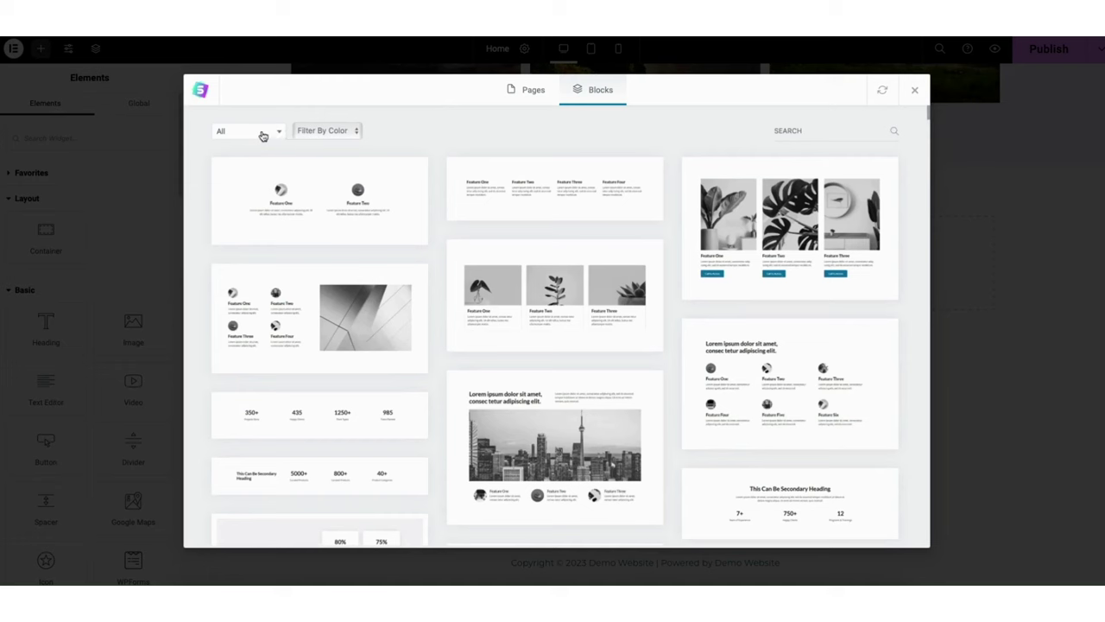
{"action": "left_click", "coordinate": [262, 136]}
{"action": "mouse_move", "coordinate": [283, 165]}
{"action": "left_mouse_down"}
{"action": "mouse_move", "coordinate": [281, 247]}
{"action": "mouse_move", "coordinate": [285, 158]}
{"action": "left_mouse_up"}
{"action": "left_click", "coordinate": [473, 138]}
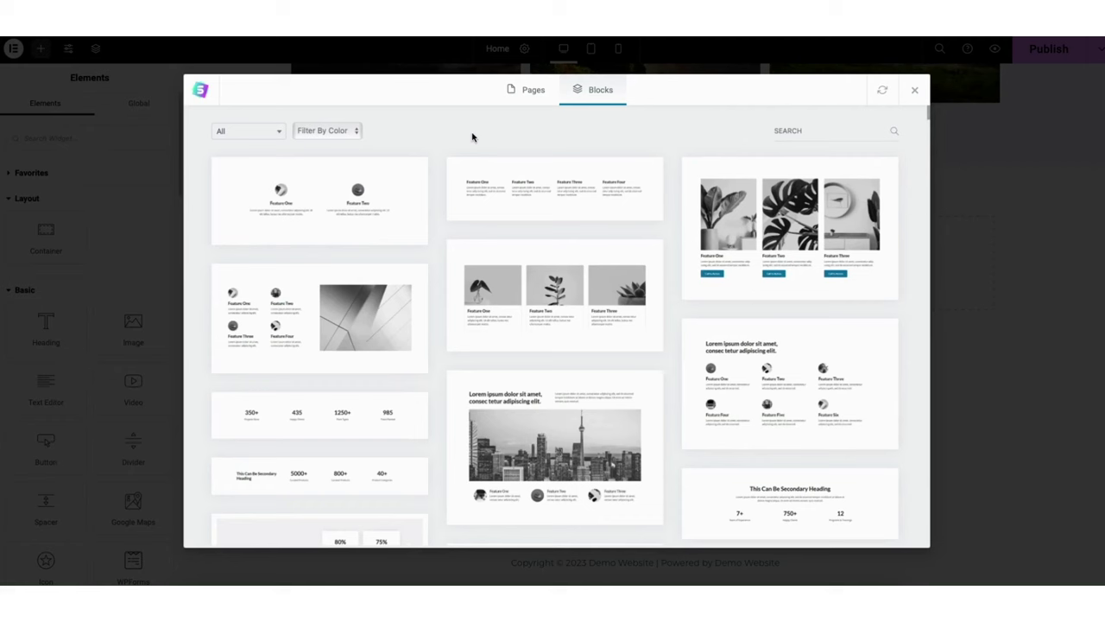
Step: Import the ready-made block with three picture cards, Feature One to Feature Three, into the Home page
{"action": "left_click", "coordinate": [521, 317]}
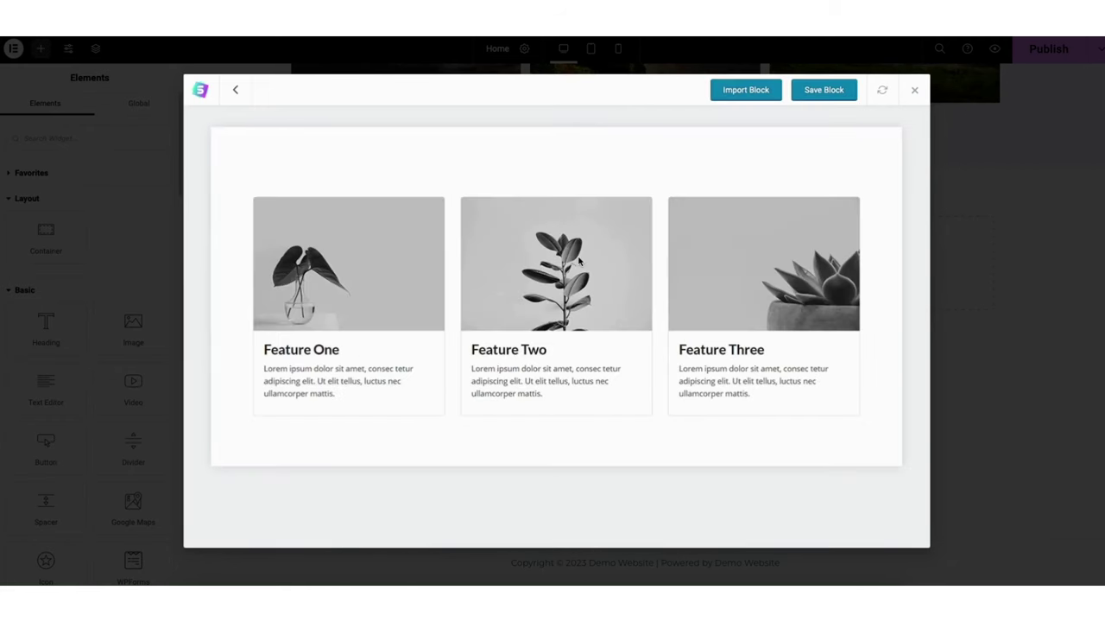
{"action": "left_click", "coordinate": [734, 91]}
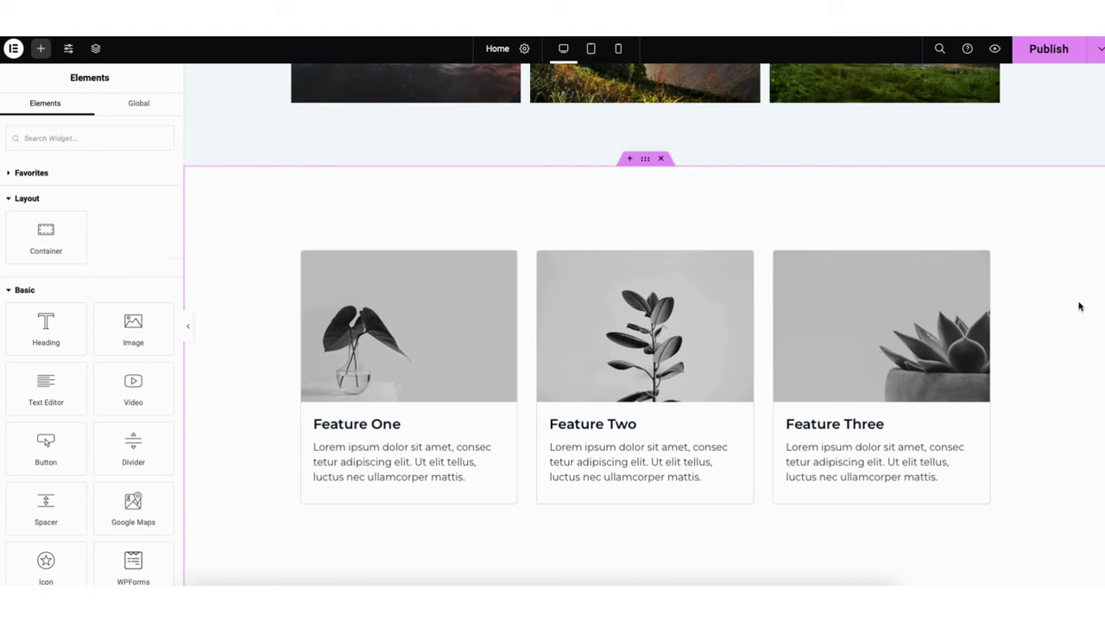
Step: Add a single-column container below the feature cards and place a WPForms widget in it showing the Contact Form
{"action": "scroll", "coordinate": [797, 434], "scroll_direction": "down", "scroll_amount": 5}
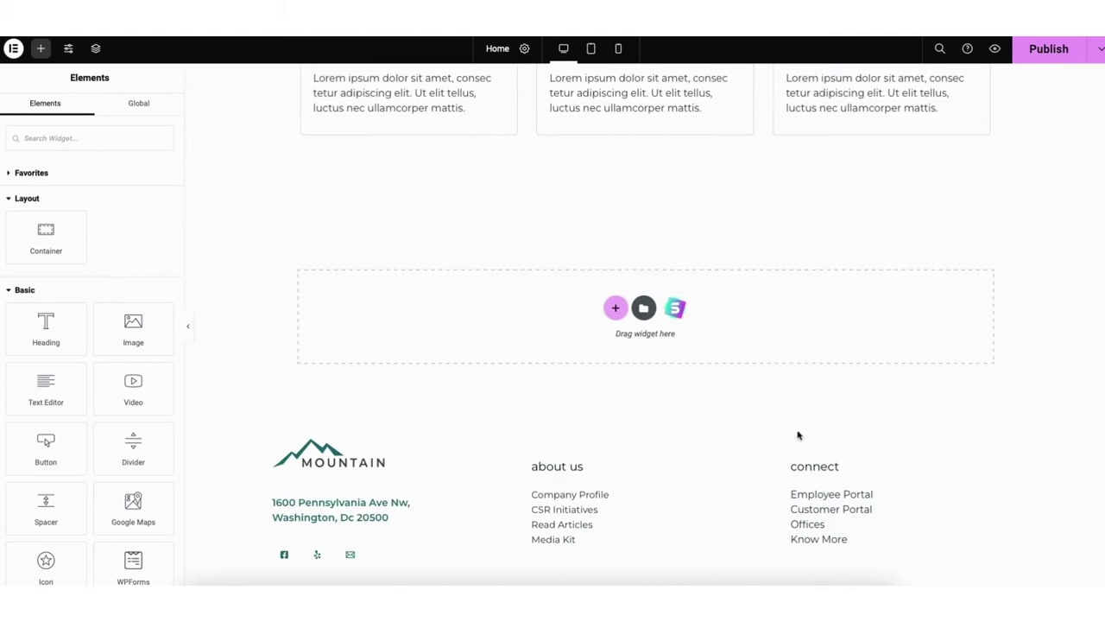
{"action": "left_click", "coordinate": [617, 309]}
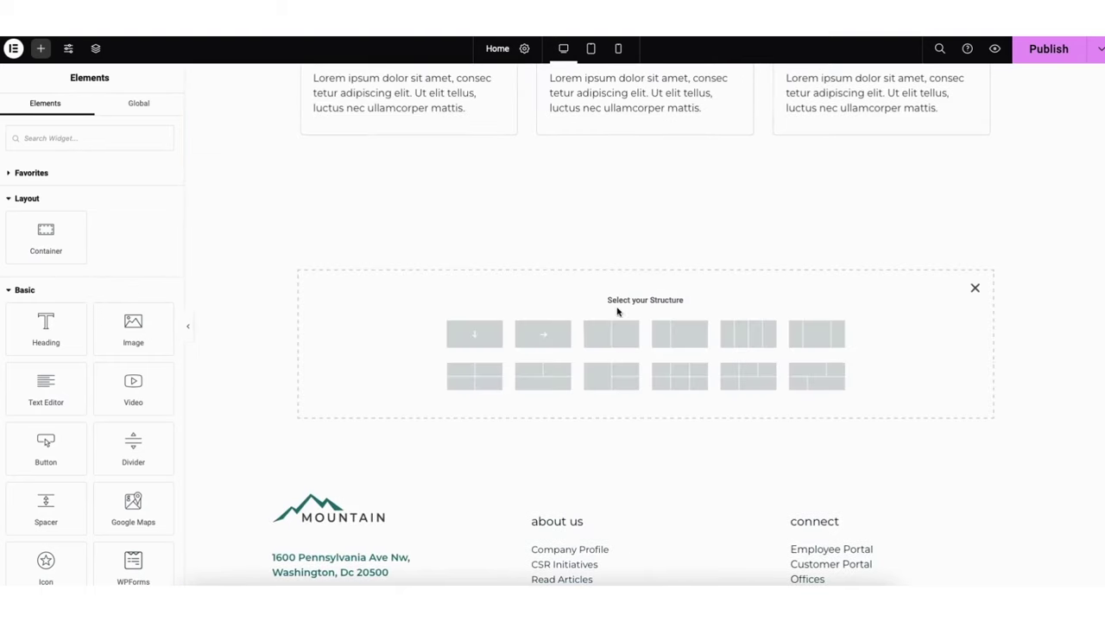
{"action": "left_click", "coordinate": [474, 336]}
{"action": "left_click_drag", "start_coordinate": [133, 563], "coordinate": [653, 263]}
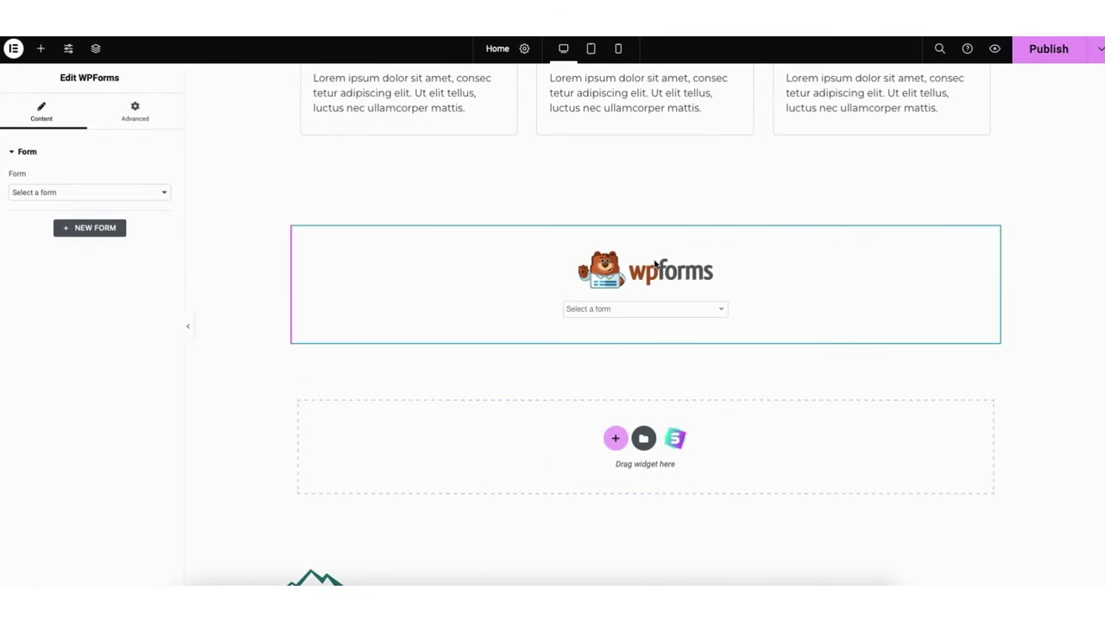
{"action": "left_click", "coordinate": [81, 192]}
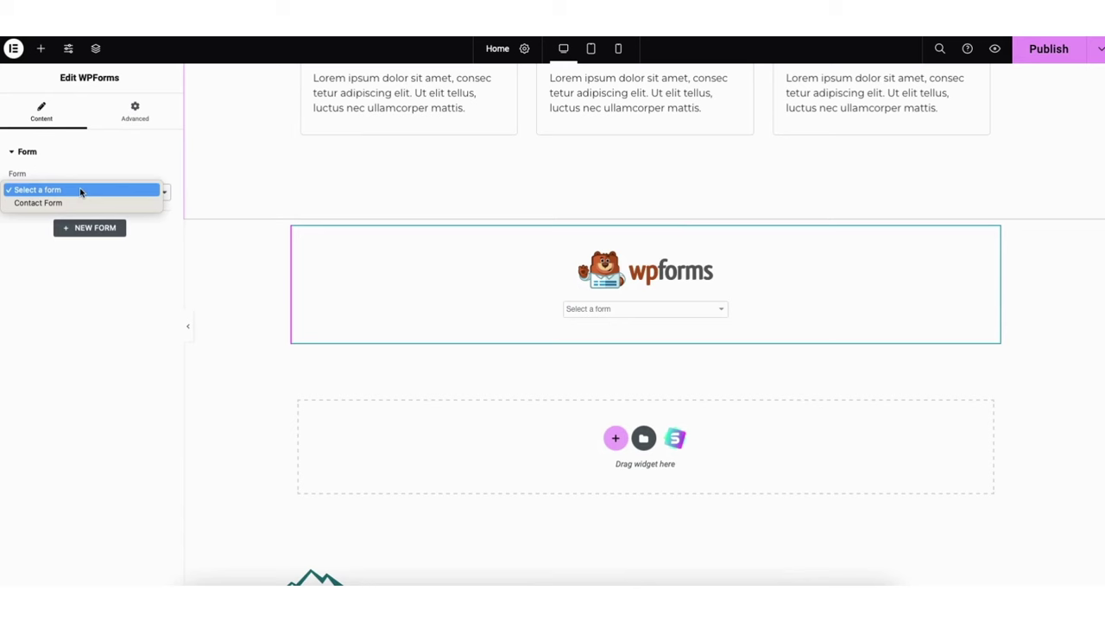
{"action": "left_click", "coordinate": [74, 204]}
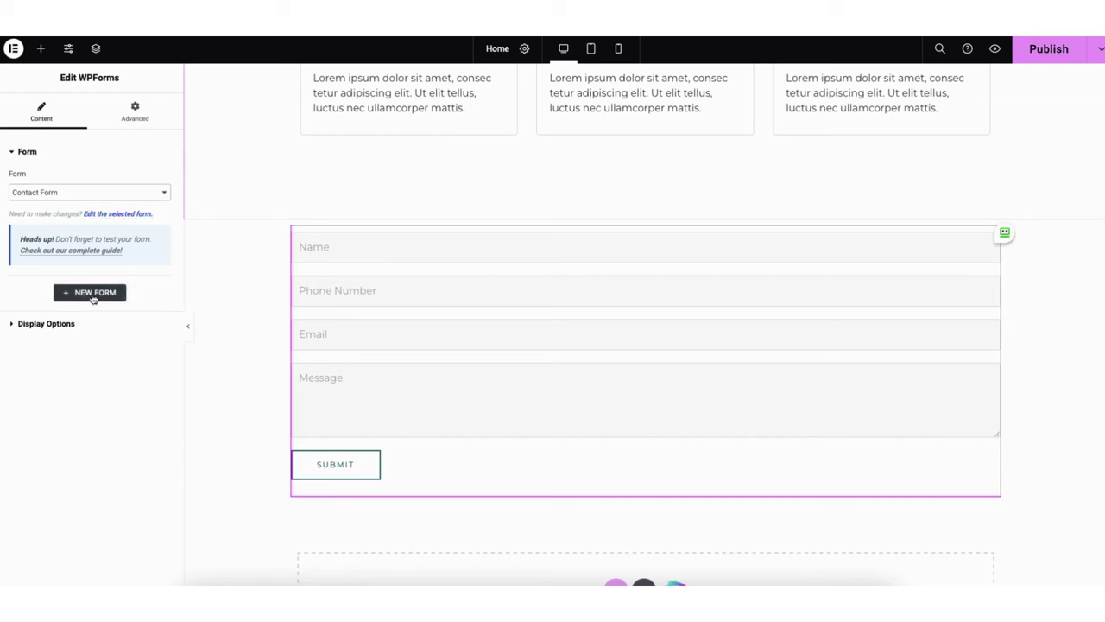
Step: Open the selected contact form for editing and add an Email field directly below the Your Name field
{"action": "left_click", "coordinate": [122, 216]}
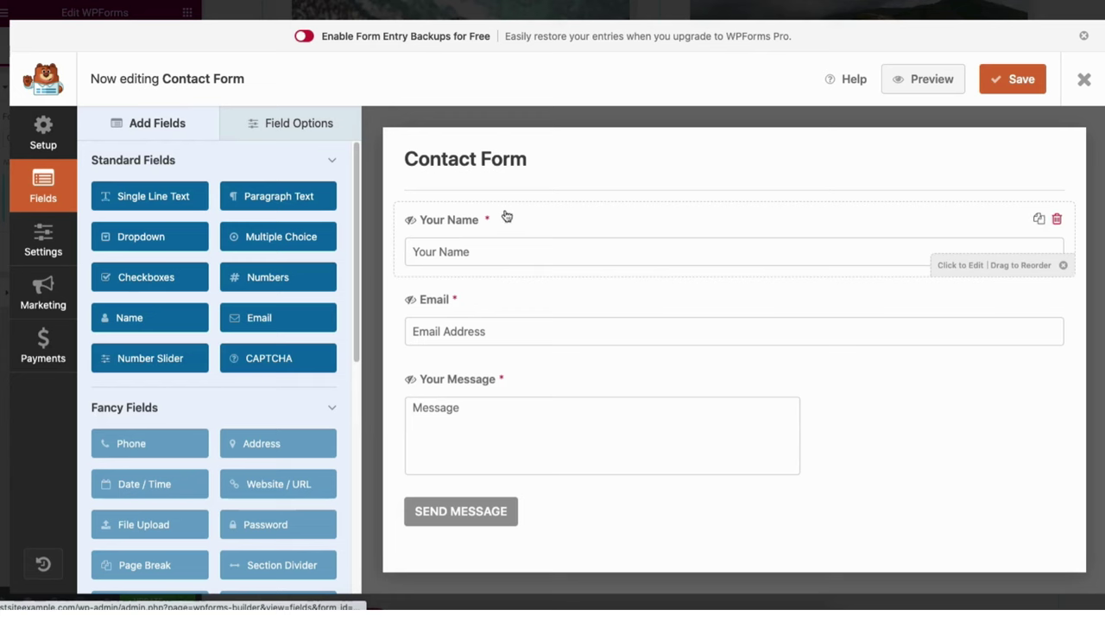
{"action": "left_click_drag", "start_coordinate": [512, 243], "coordinate": [490, 211]}
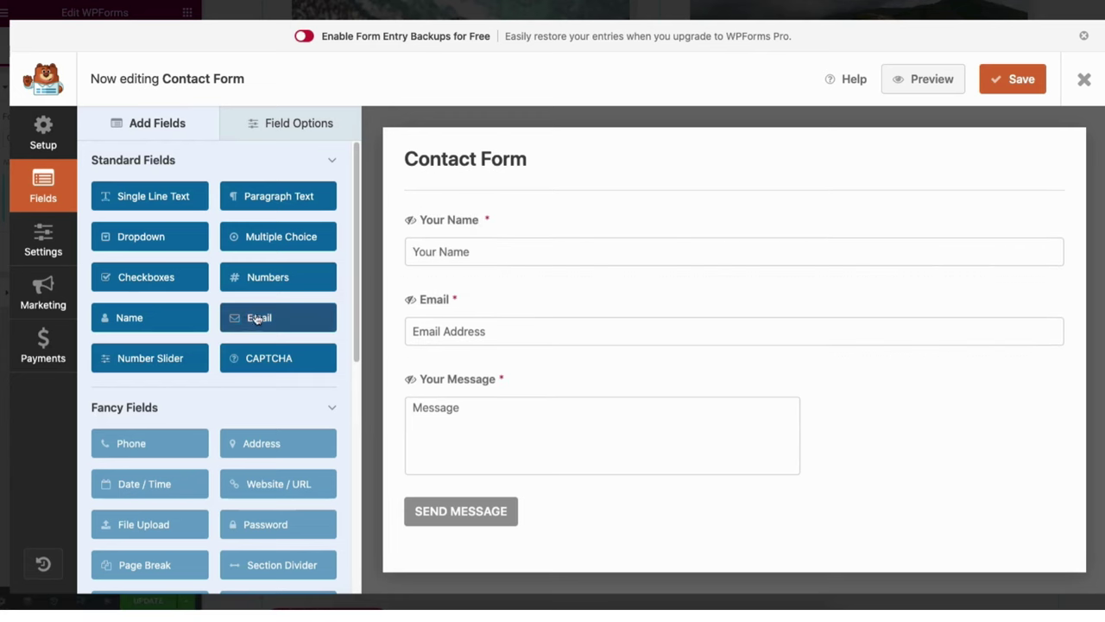
{"action": "left_click_drag", "start_coordinate": [246, 322], "coordinate": [437, 301]}
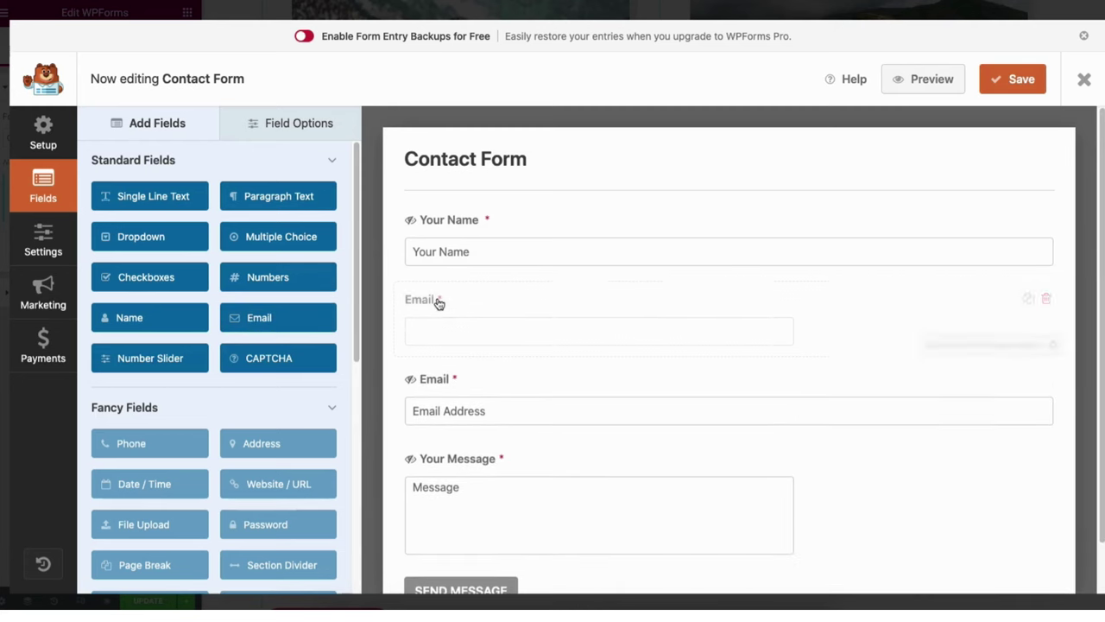
Step: Set the Your Name field's label to Name and toggle its Required option off and back on
{"action": "left_click", "coordinate": [291, 124]}
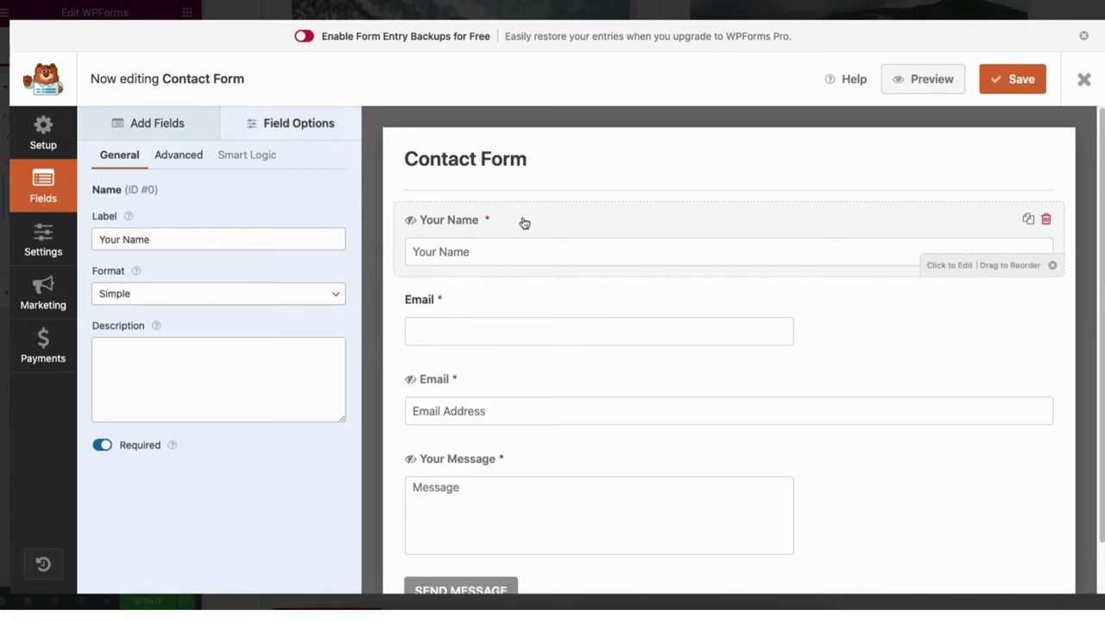
{"action": "left_click", "coordinate": [125, 239]}
{"action": "key", "text": "BackSpace"}
{"action": "key", "text": "BackSpace"}
{"action": "key", "text": "BackSpace"}
{"action": "key", "text": "BackSpace"}
{"action": "key", "text": "BackSpace"}
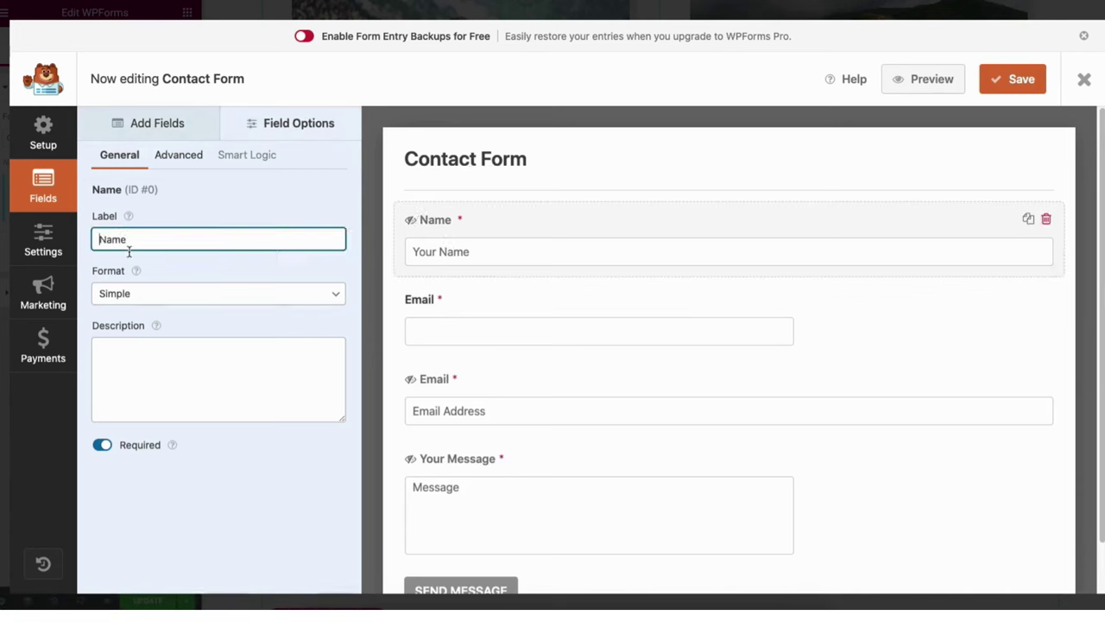
{"action": "left_click", "coordinate": [102, 449]}
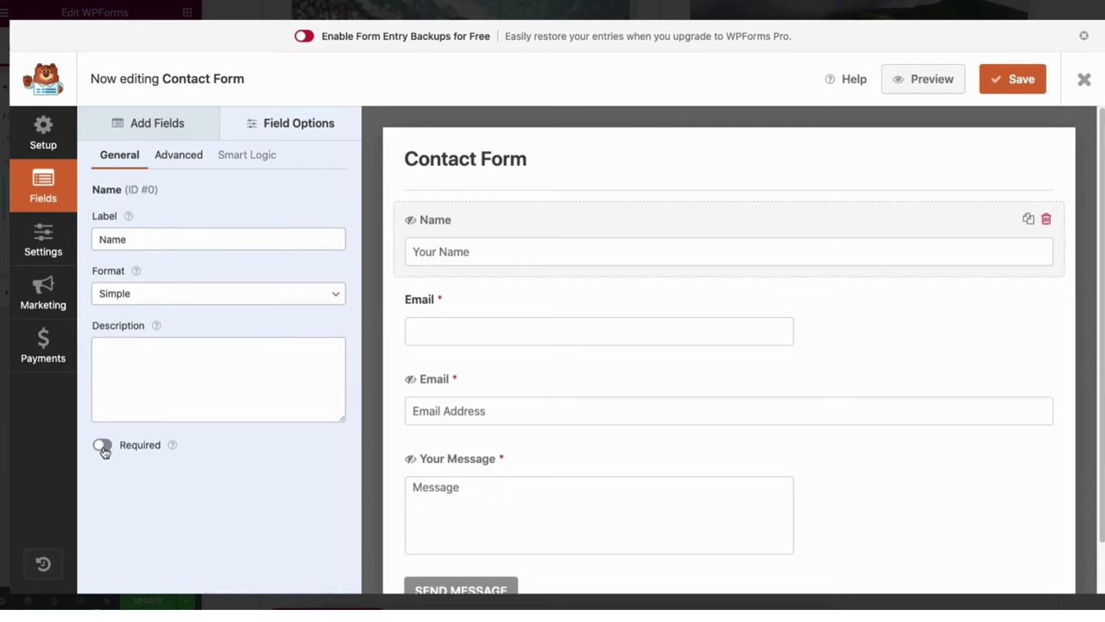
{"action": "left_click", "coordinate": [103, 450]}
Step: Try out other field sizes, including Medium, in the Name field's advanced options
{"action": "left_click", "coordinate": [178, 155]}
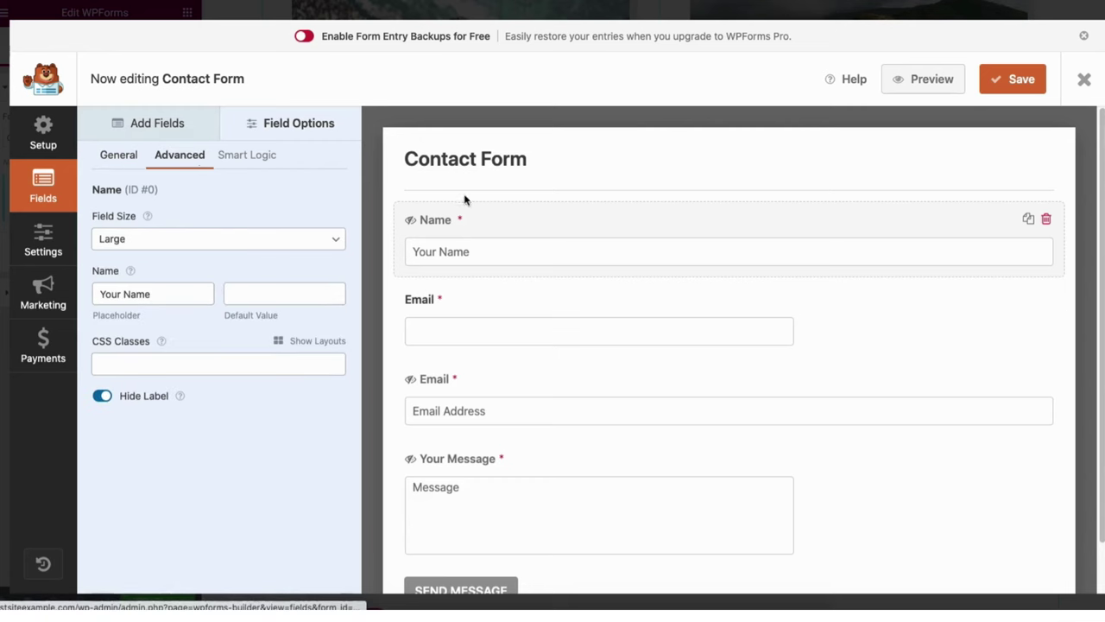
{"action": "left_click", "coordinate": [133, 238]}
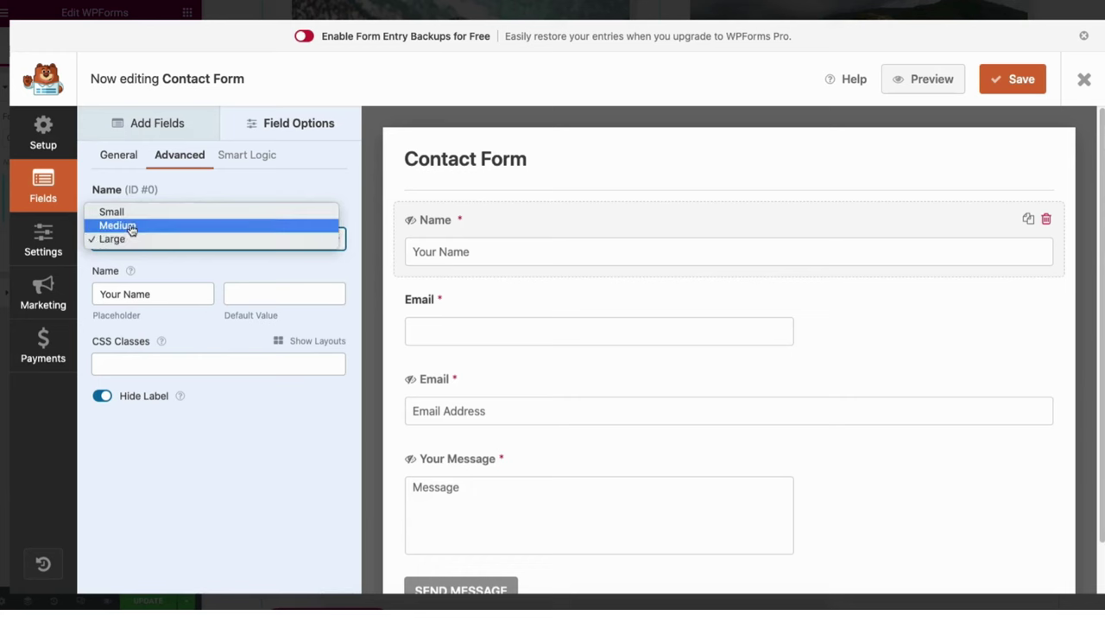
{"action": "left_click", "coordinate": [133, 226]}
{"action": "left_click", "coordinate": [133, 241]}
{"action": "left_click", "coordinate": [131, 226]}
{"action": "left_click", "coordinate": [130, 238]}
{"action": "left_click", "coordinate": [132, 267]}
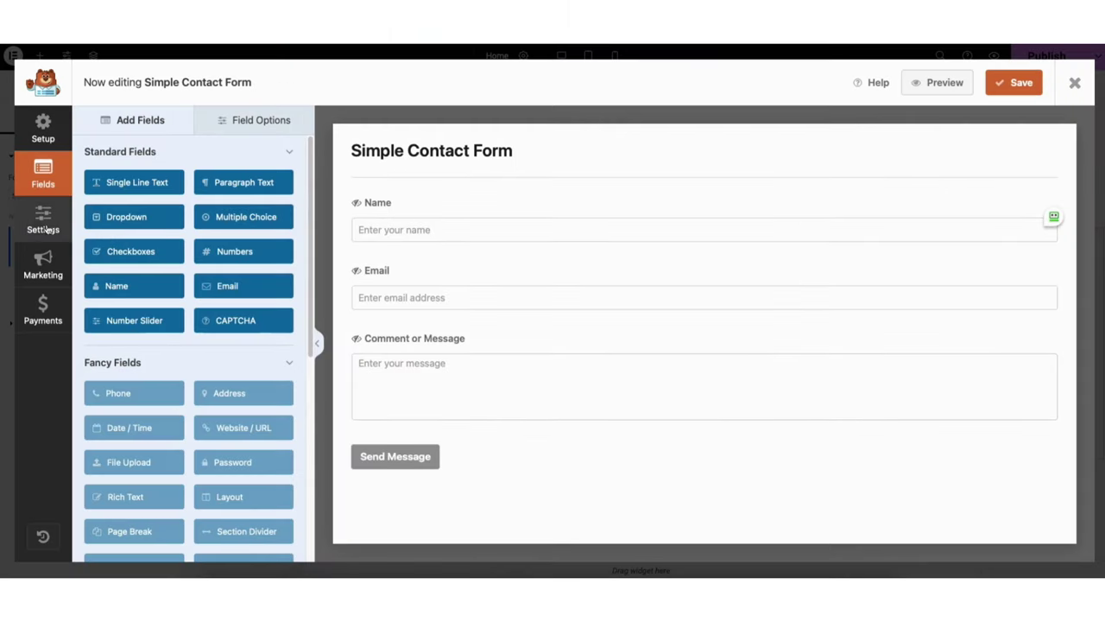
Step: Review the Simple Contact Form's general, spam protection, notification and confirmation settings
{"action": "left_click", "coordinate": [42, 222]}
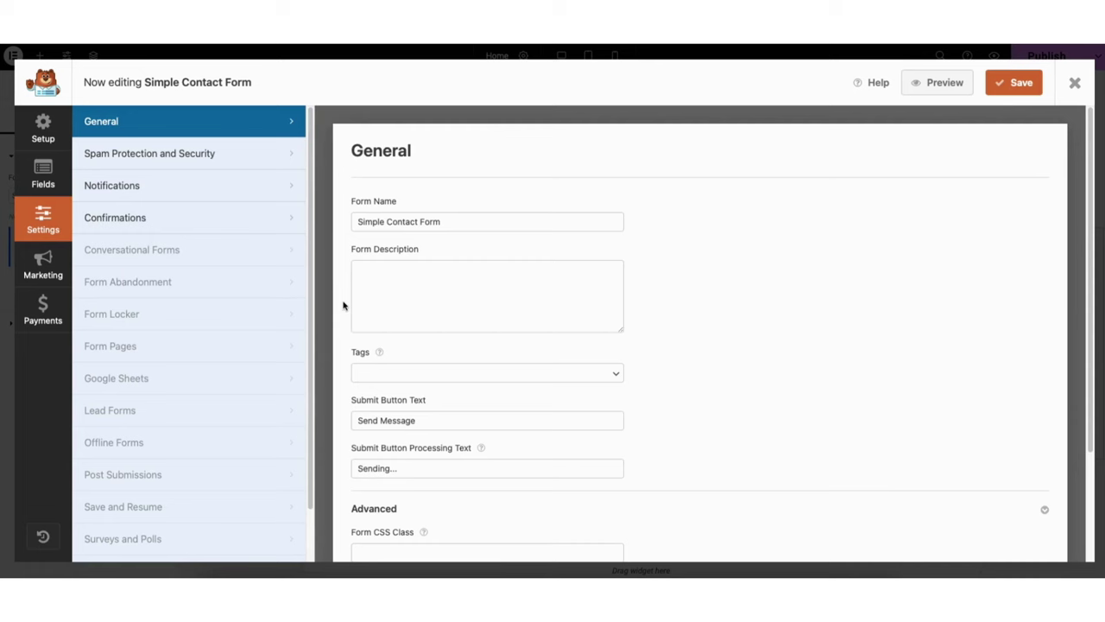
{"action": "left_click", "coordinate": [186, 156]}
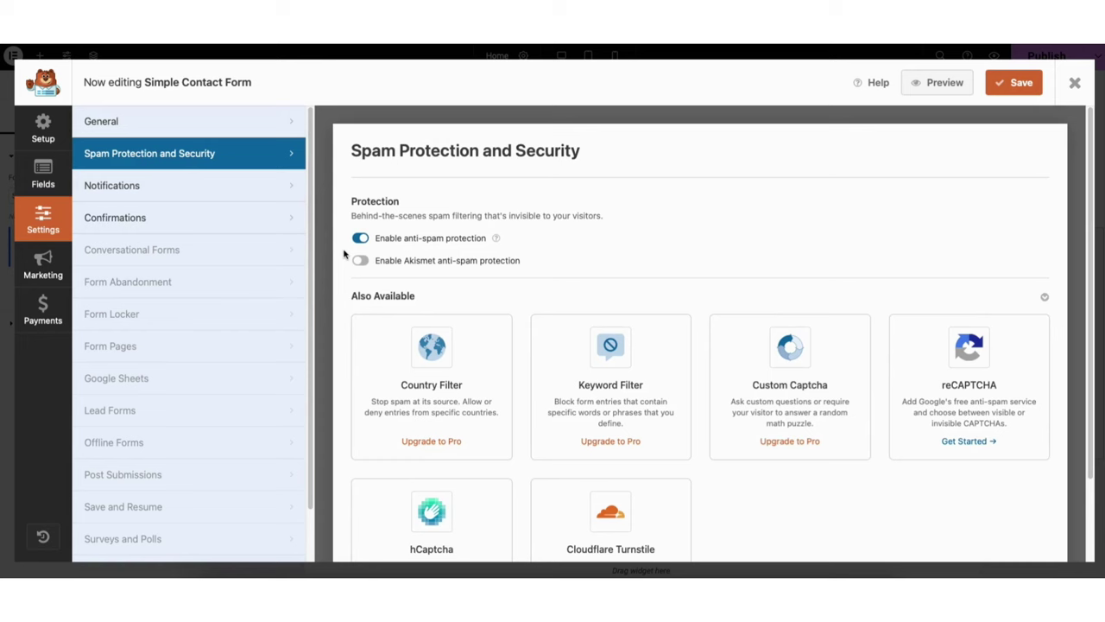
{"action": "left_click", "coordinate": [250, 185]}
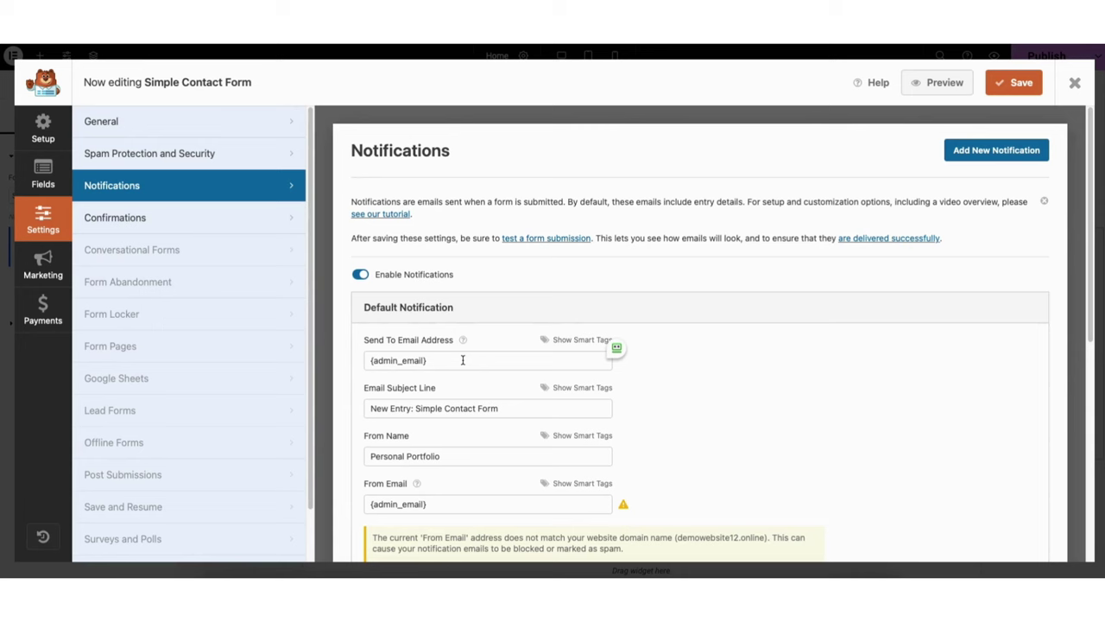
{"action": "left_click", "coordinate": [443, 503]}
{"action": "left_click", "coordinate": [198, 216]}
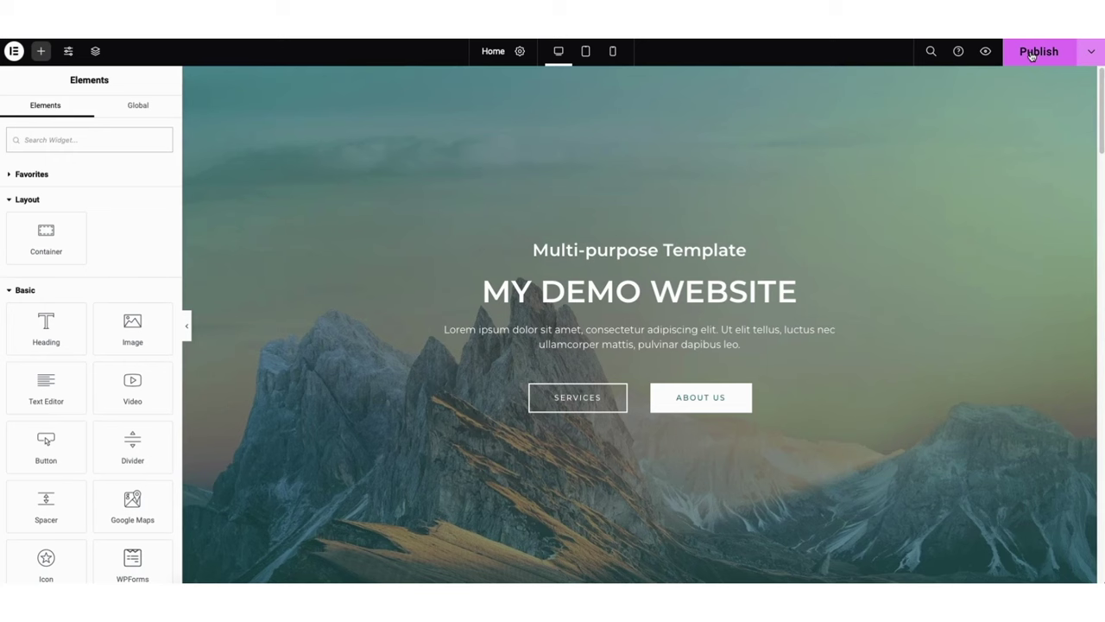
Step: Check the Home page's extra save options and preview the page at tablet and mobile sizes before returning to desktop
{"action": "left_click", "coordinate": [1093, 52]}
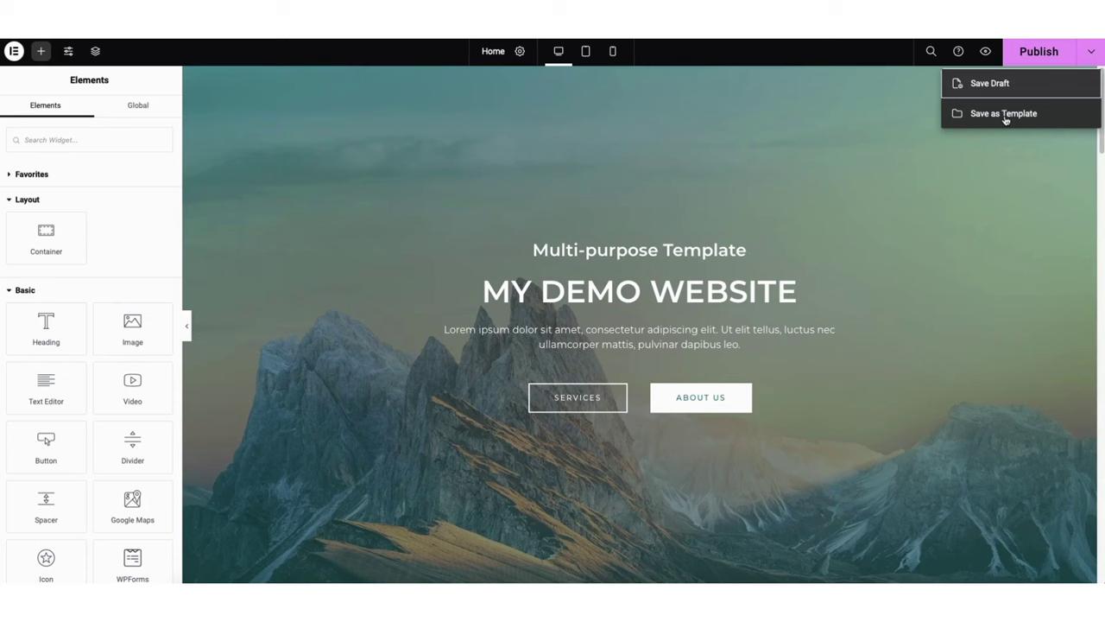
{"action": "left_click", "coordinate": [864, 162]}
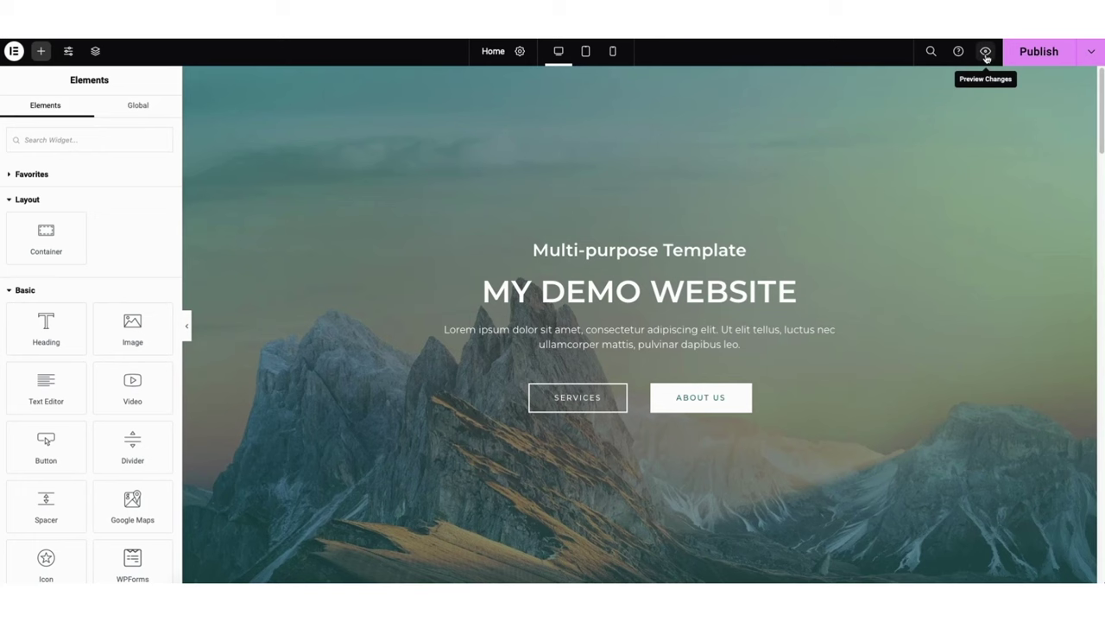
{"action": "left_click", "coordinate": [586, 52]}
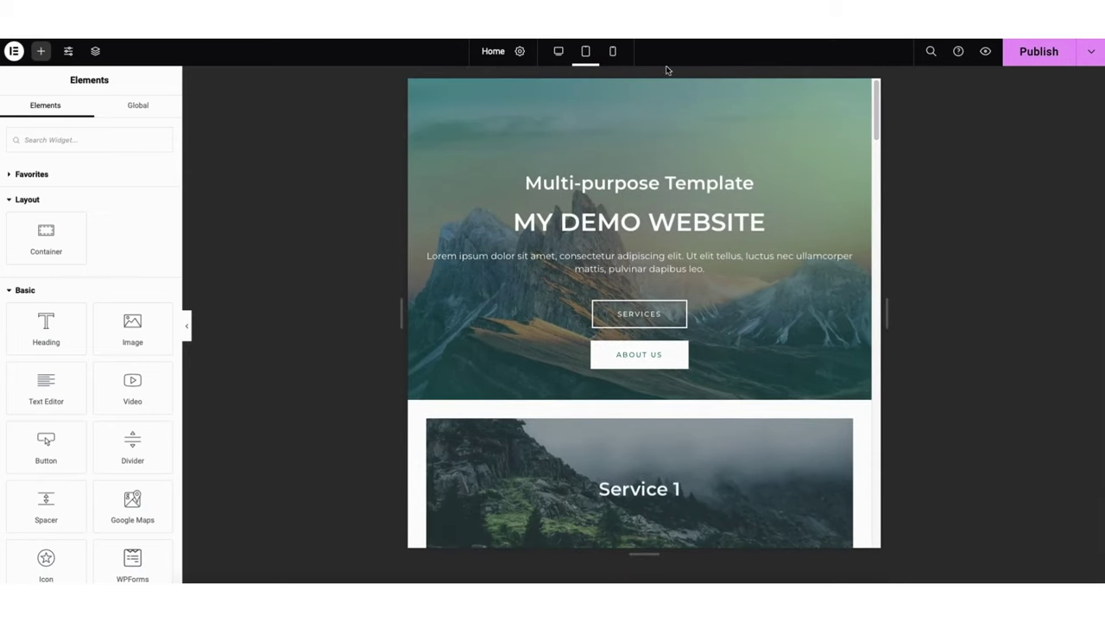
{"action": "left_click", "coordinate": [613, 51]}
{"action": "scroll", "coordinate": [752, 111], "scroll_direction": "down", "scroll_amount": 1}
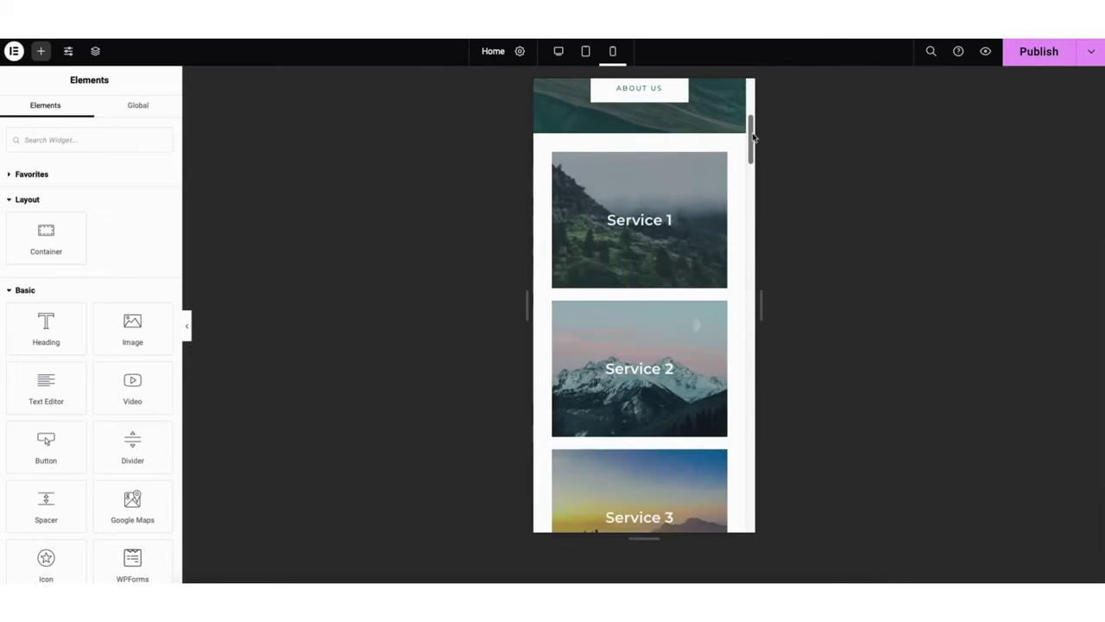
{"action": "left_click", "coordinate": [559, 51]}
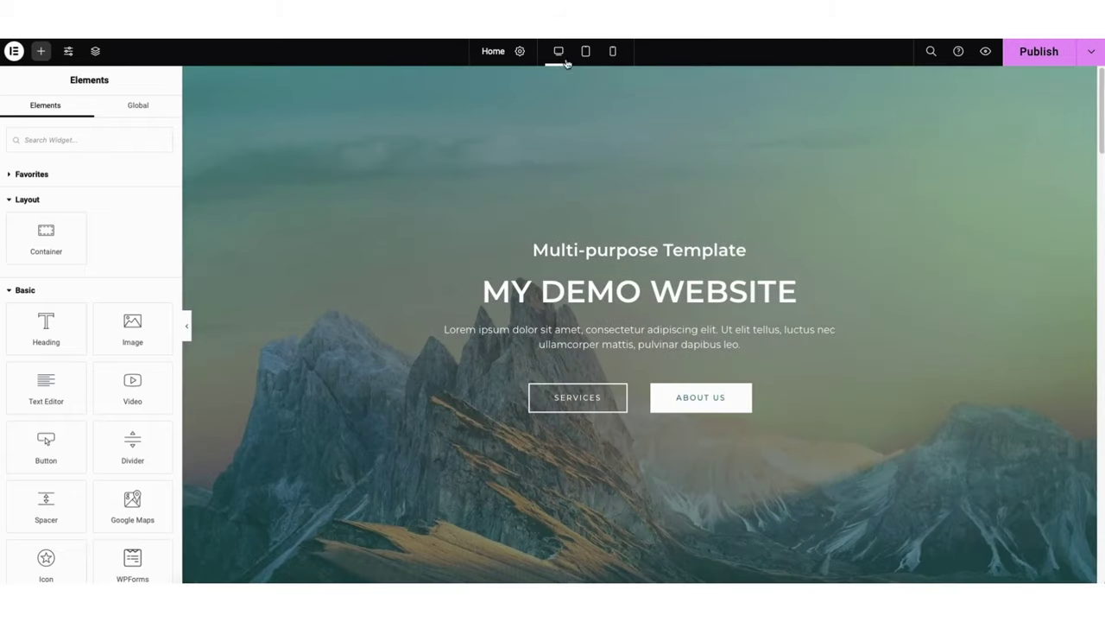
Step: Look over the Site Settings and examine the saved revisions in the Home page's history
{"action": "left_click", "coordinate": [69, 52]}
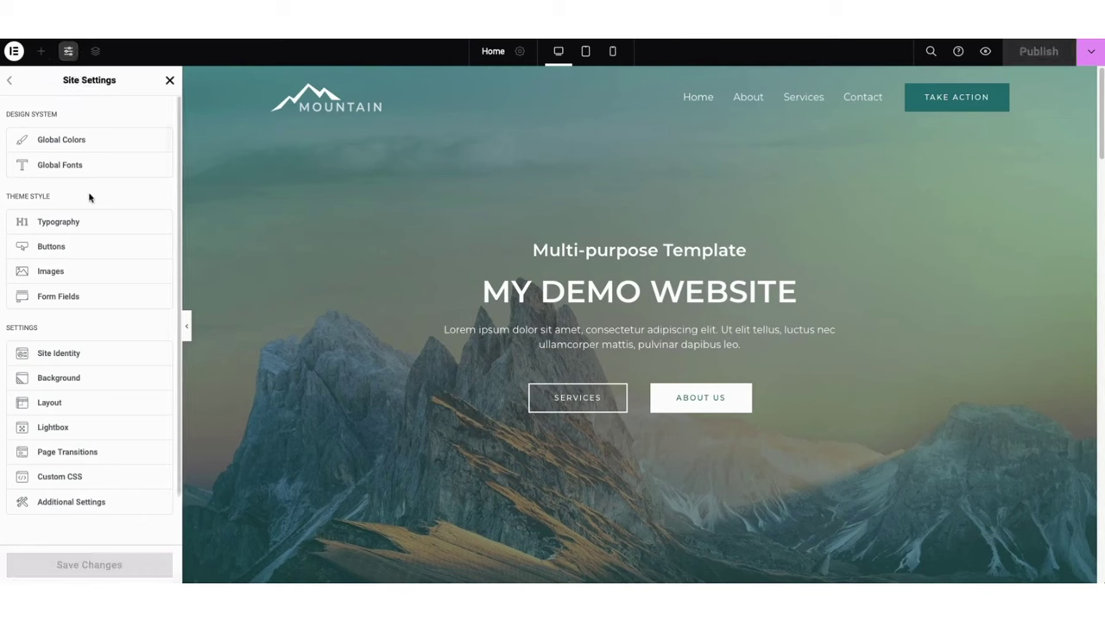
{"action": "left_click", "coordinate": [169, 80]}
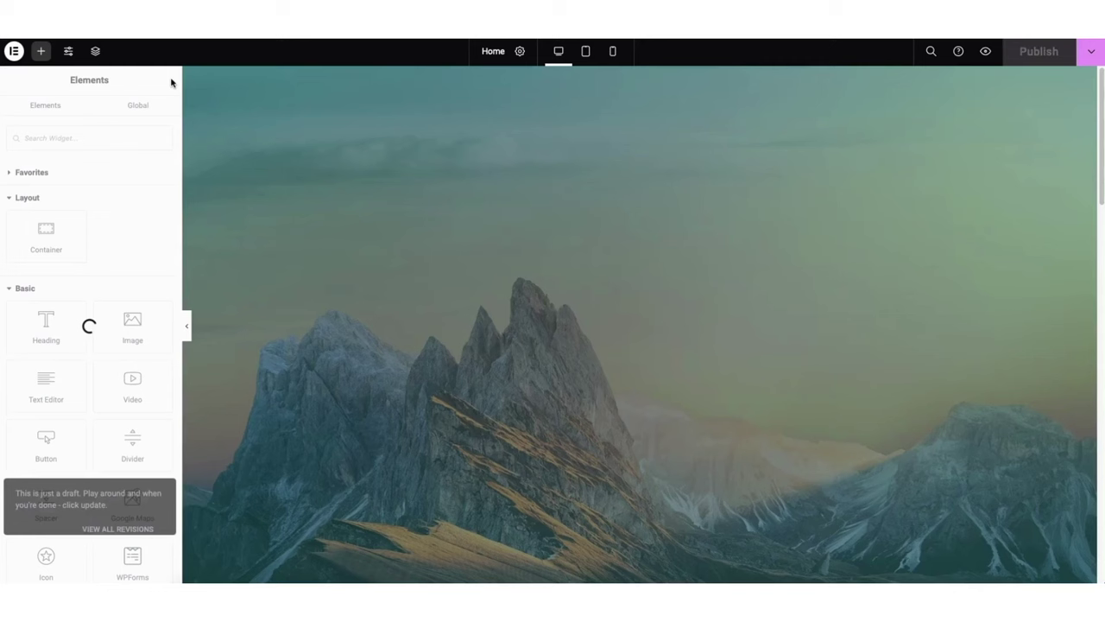
{"action": "left_click", "coordinate": [14, 51]}
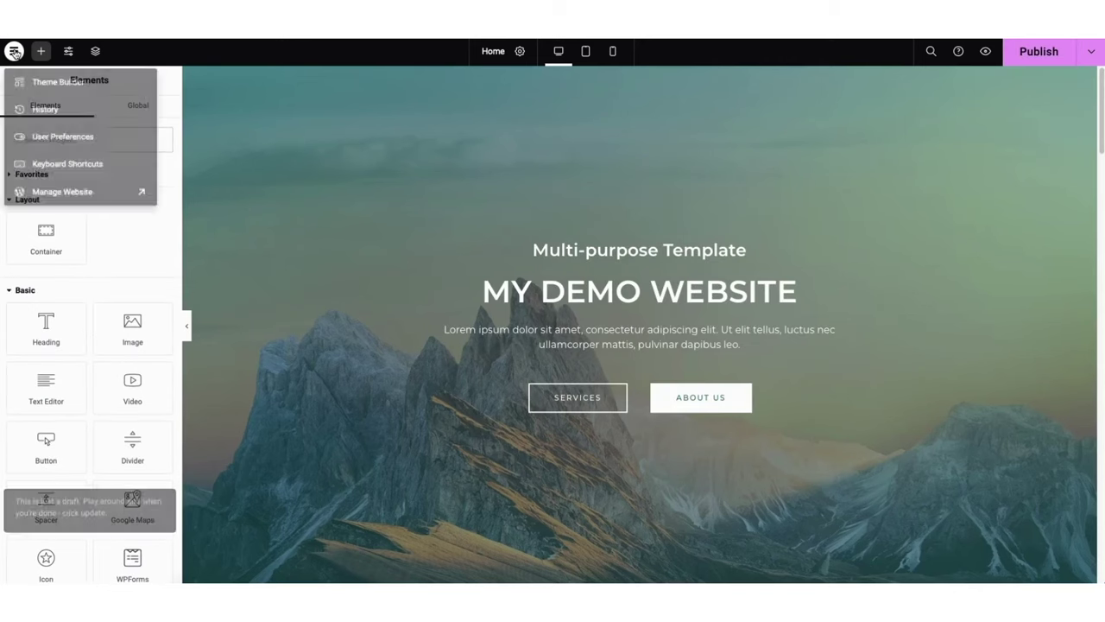
{"action": "left_click", "coordinate": [38, 114]}
{"action": "left_click", "coordinate": [137, 107]}
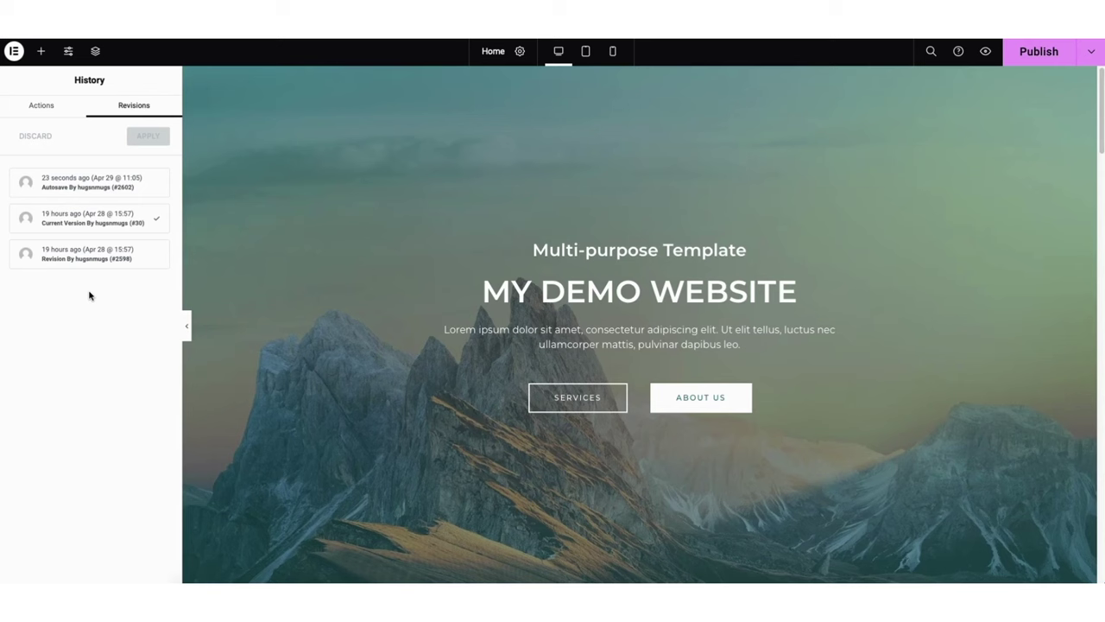
Step: Leave the editor for the WordPress dashboard and open the list of all pages
{"action": "left_click", "coordinate": [16, 52]}
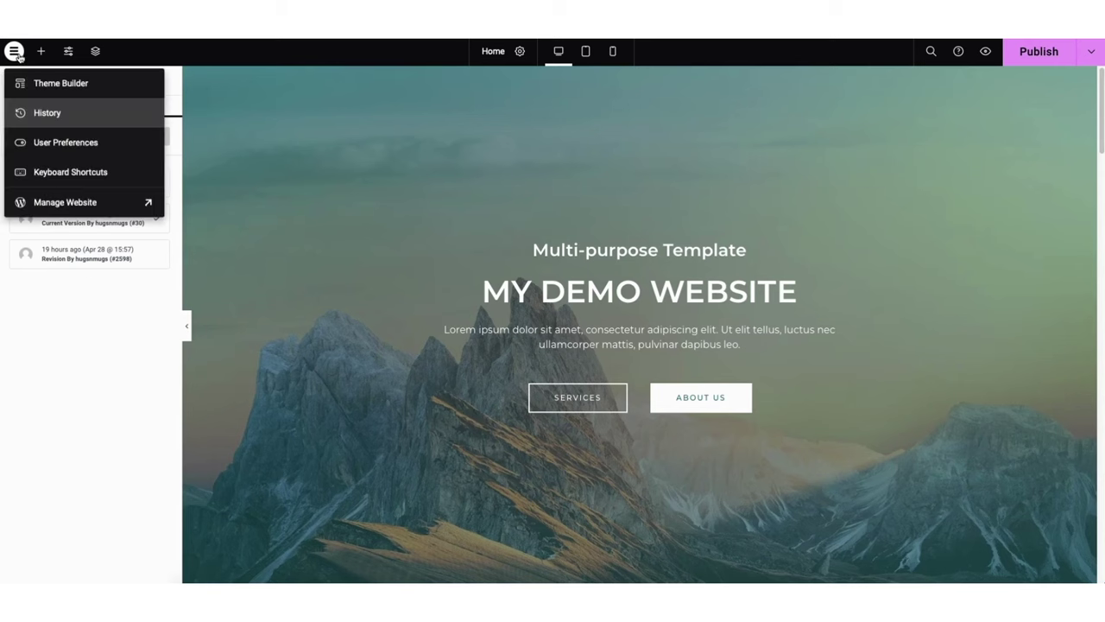
{"action": "left_click", "coordinate": [57, 204]}
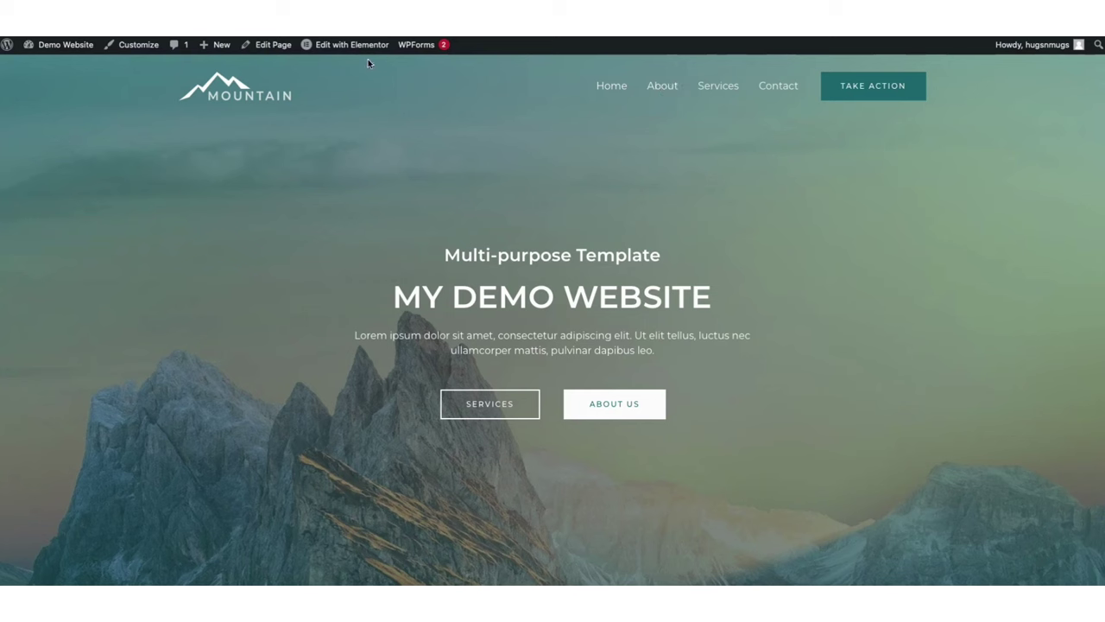
{"action": "mouse_move", "coordinate": [349, 52]}
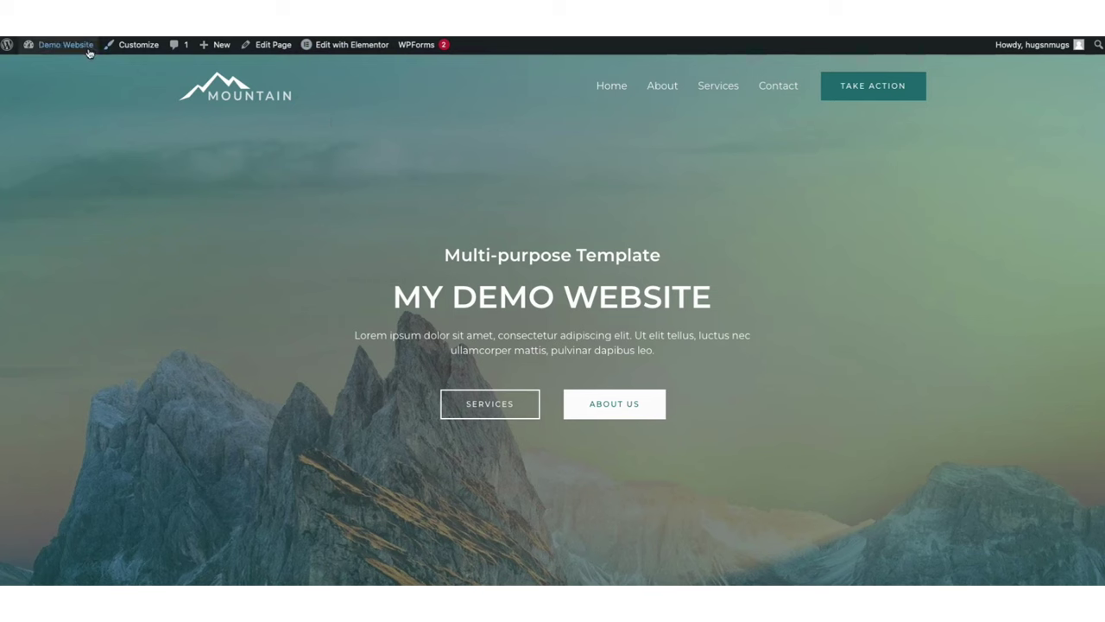
{"action": "mouse_move", "coordinate": [53, 49]}
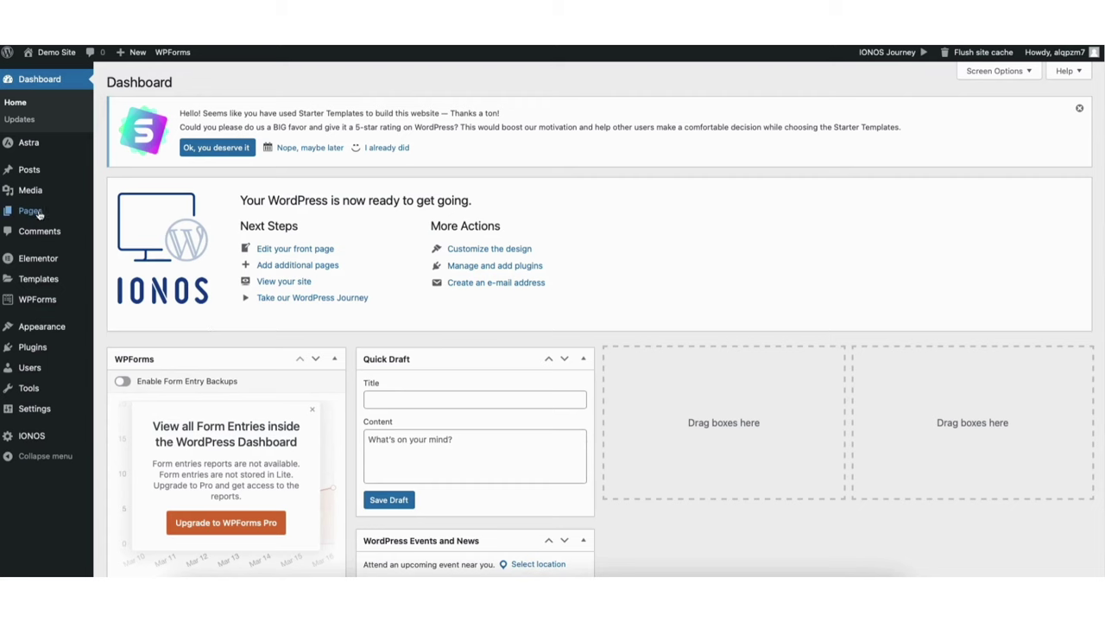
{"action": "mouse_move", "coordinate": [32, 213]}
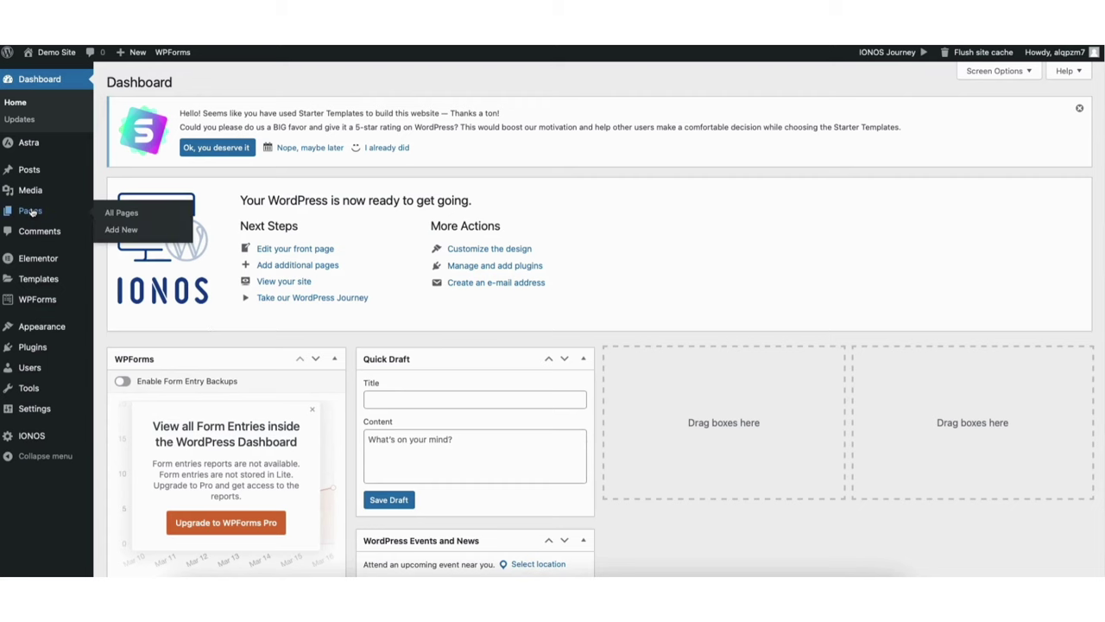
{"action": "left_click", "coordinate": [129, 215]}
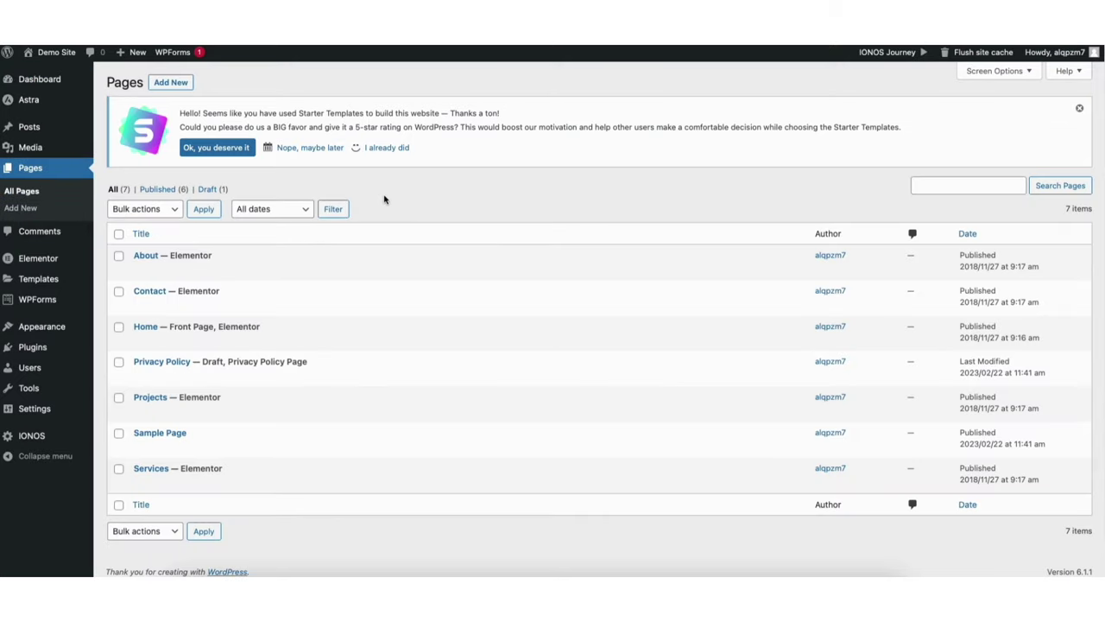
Step: Open the file upload area of the media library and view the list of all posts
{"action": "mouse_move", "coordinate": [30, 150]}
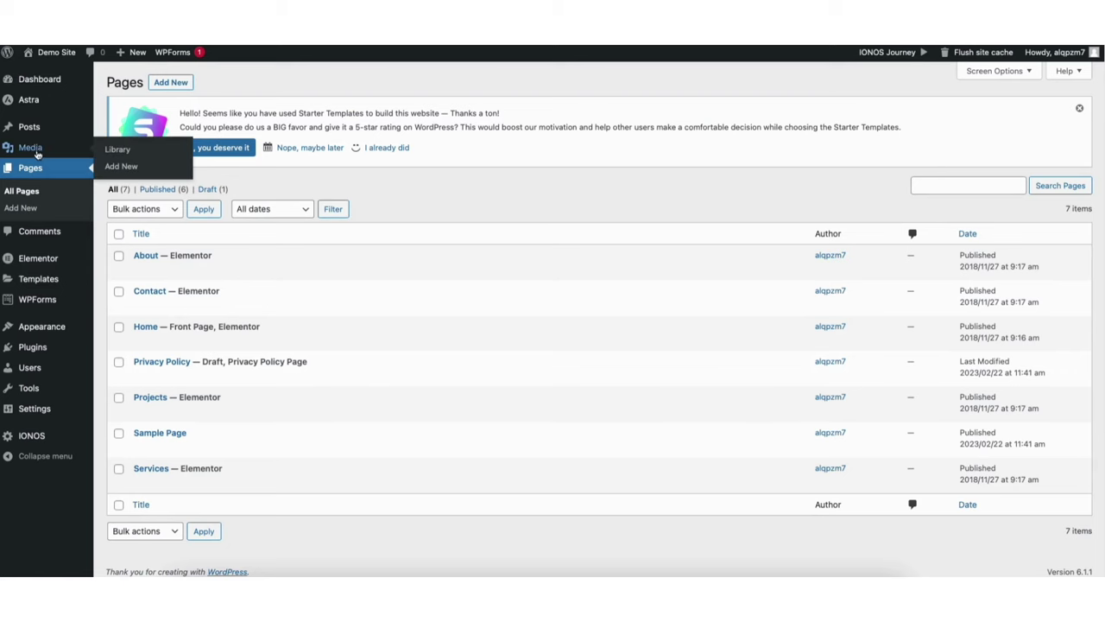
{"action": "left_click", "coordinate": [123, 148]}
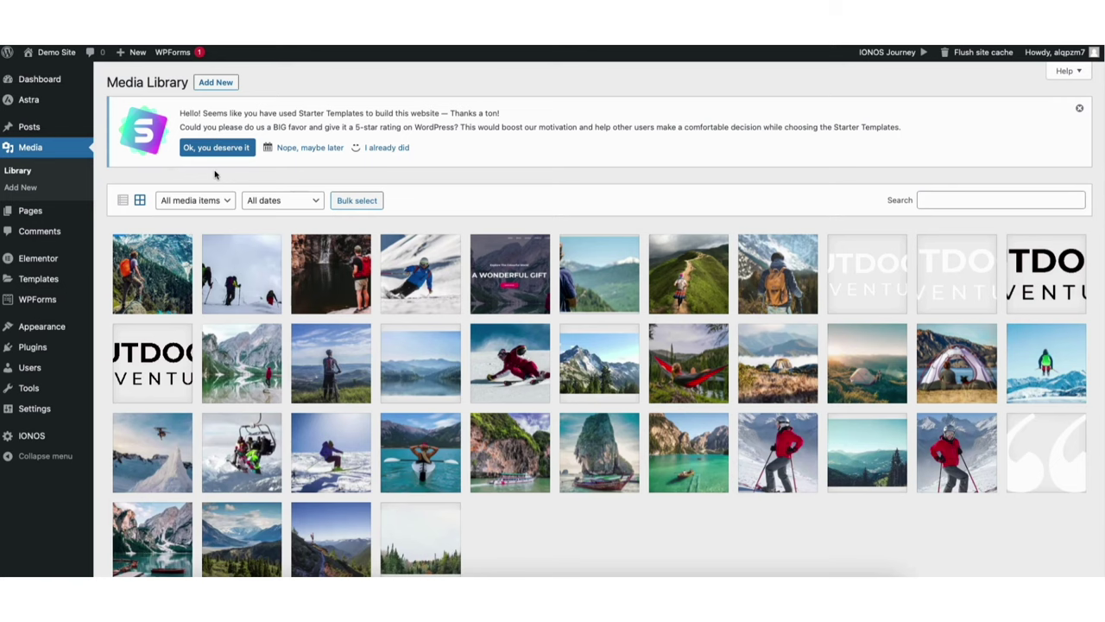
{"action": "left_click", "coordinate": [216, 87]}
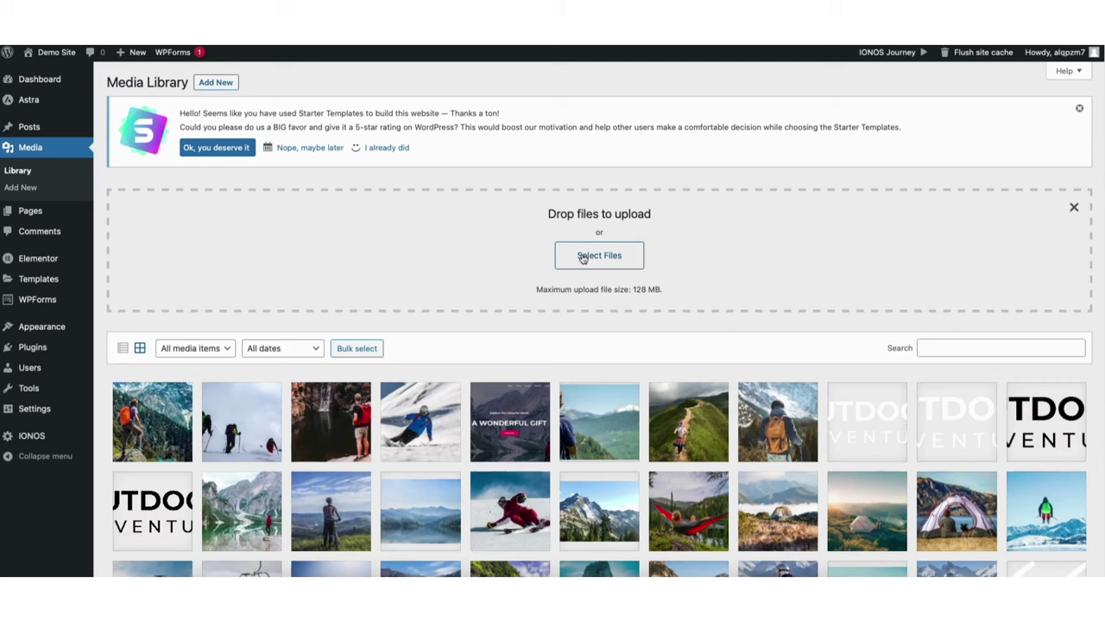
{"action": "mouse_move", "coordinate": [31, 129]}
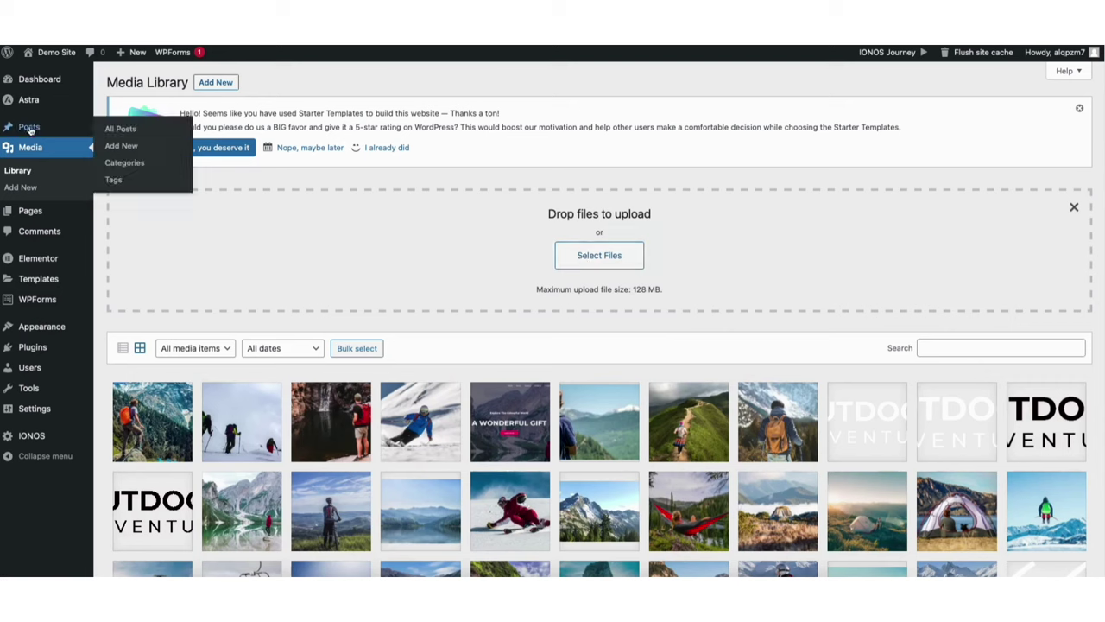
{"action": "left_click", "coordinate": [121, 130]}
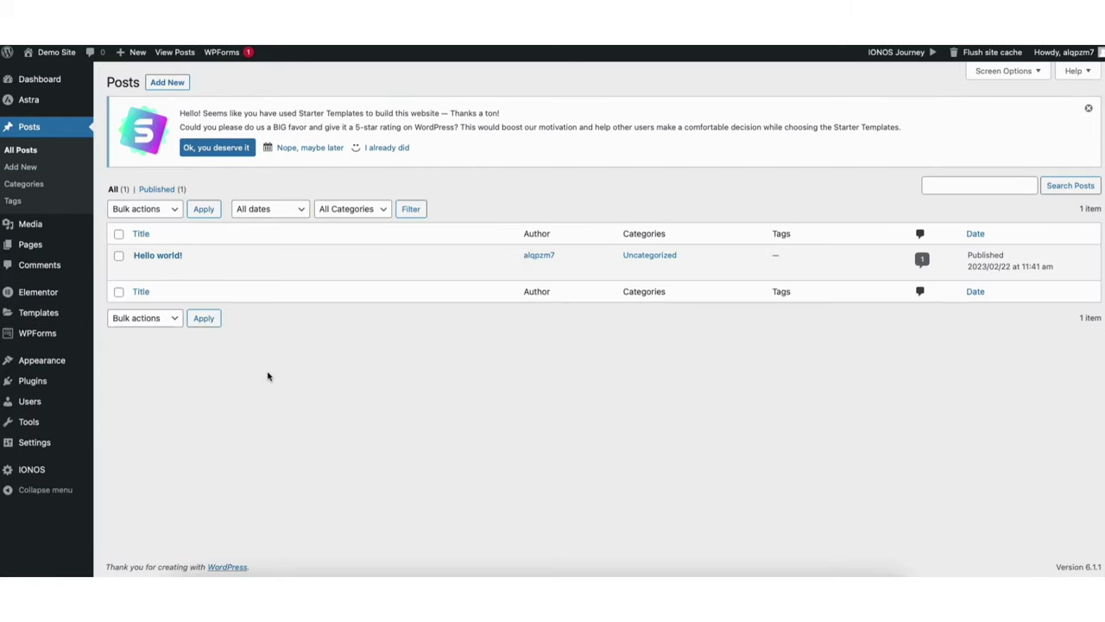
Step: Review the moderation options for the comment on the Hello world! post and open the page for adding new plugins
{"action": "left_click", "coordinate": [40, 266]}
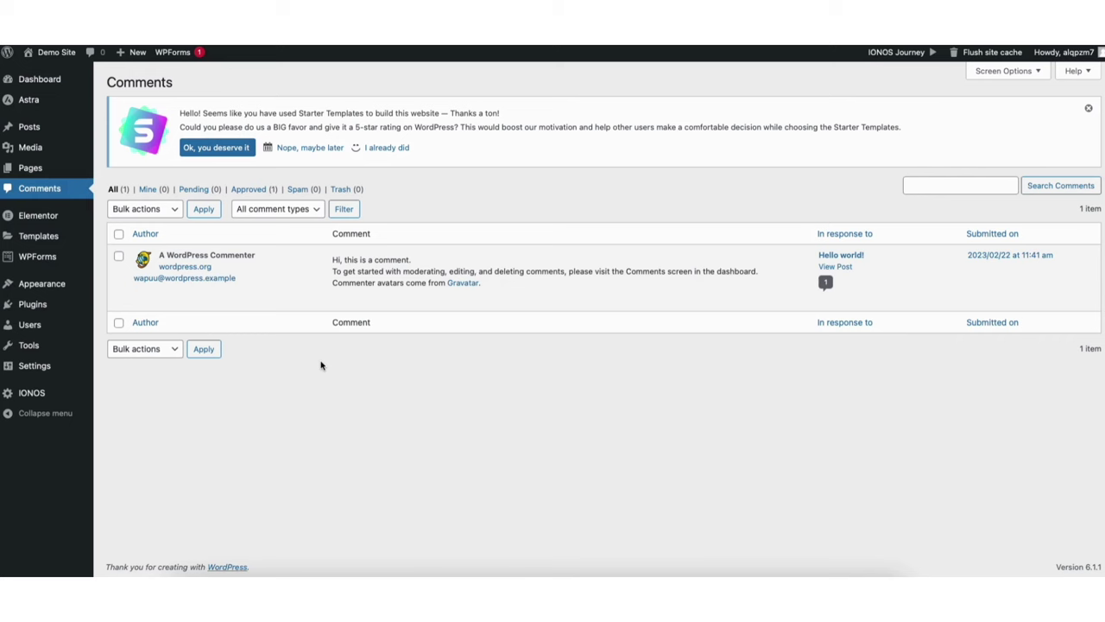
{"action": "mouse_move", "coordinate": [373, 280]}
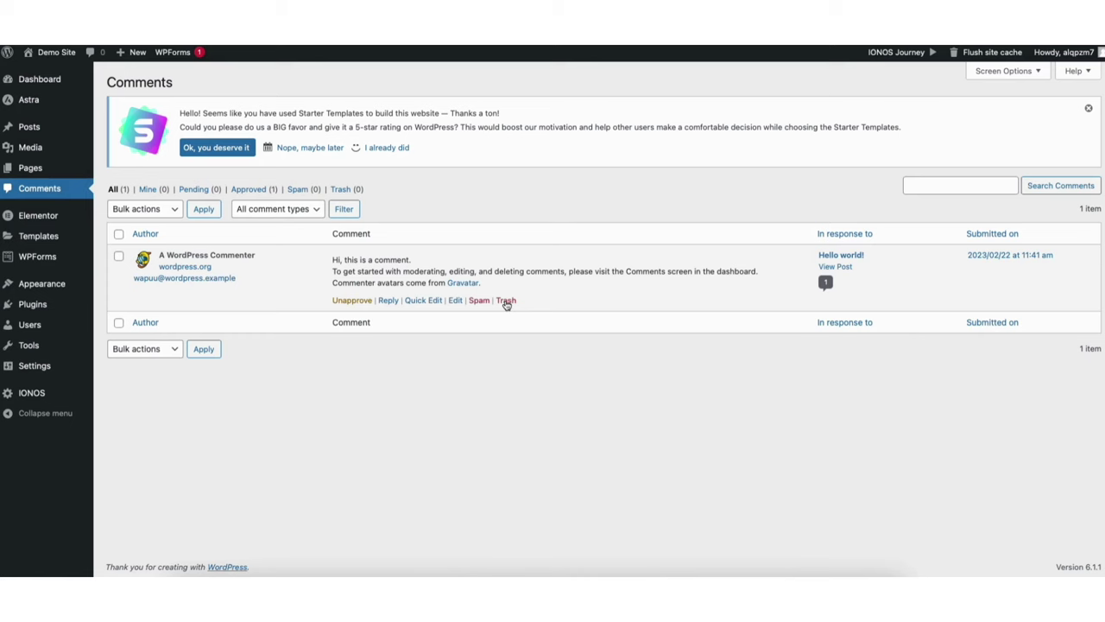
{"action": "mouse_move", "coordinate": [40, 307]}
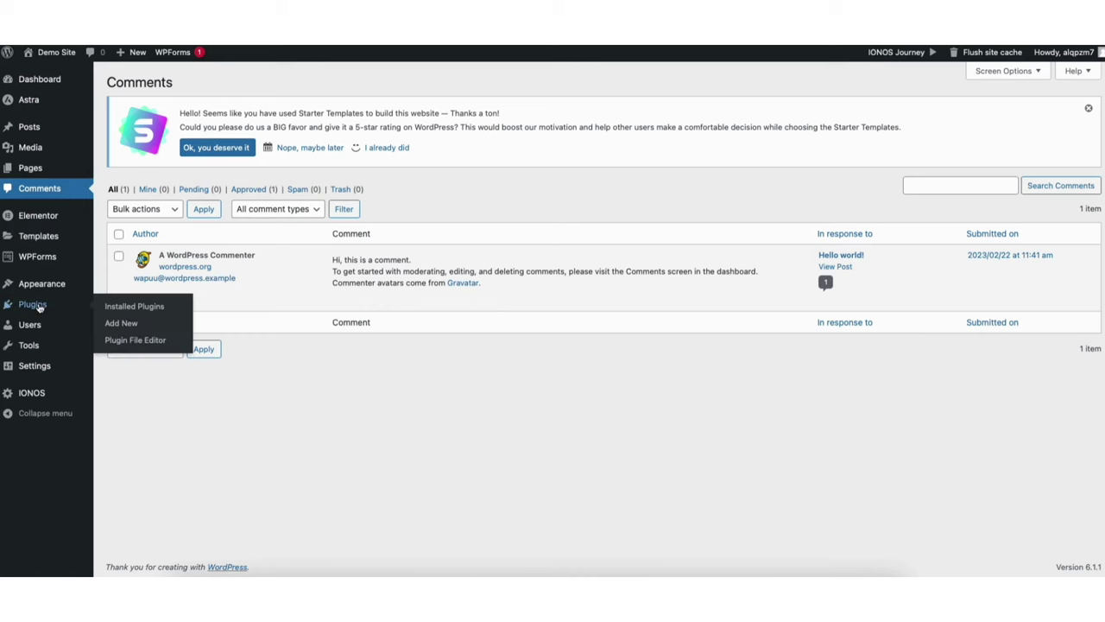
{"action": "left_click", "coordinate": [125, 325]}
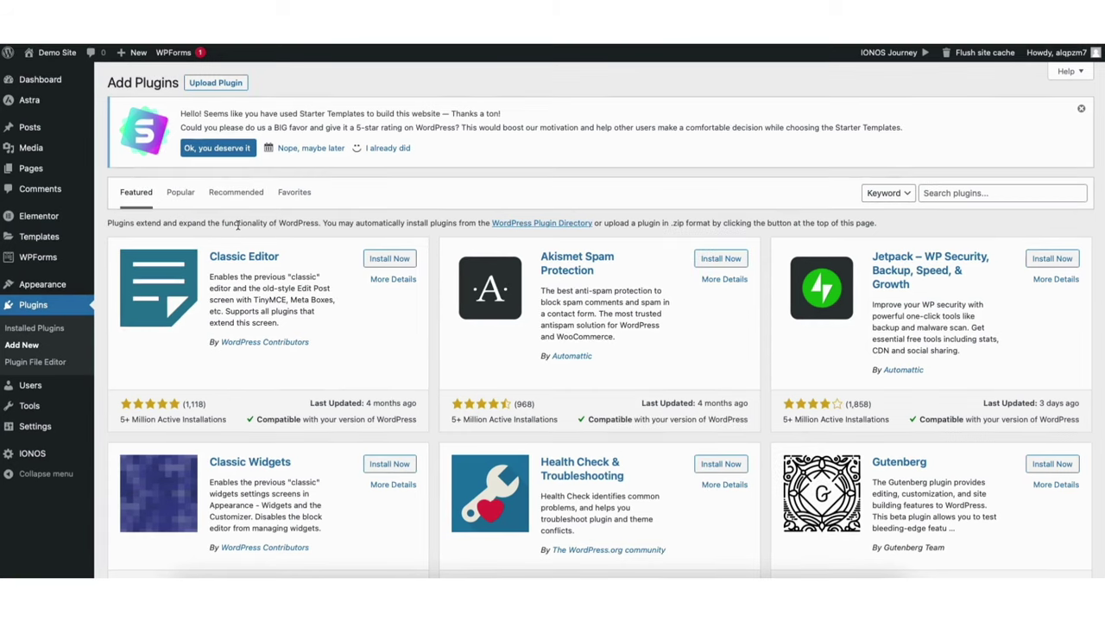
Step: Open the site's menu editor and expand the Home item in the menu structure
{"action": "mouse_move", "coordinate": [45, 285]}
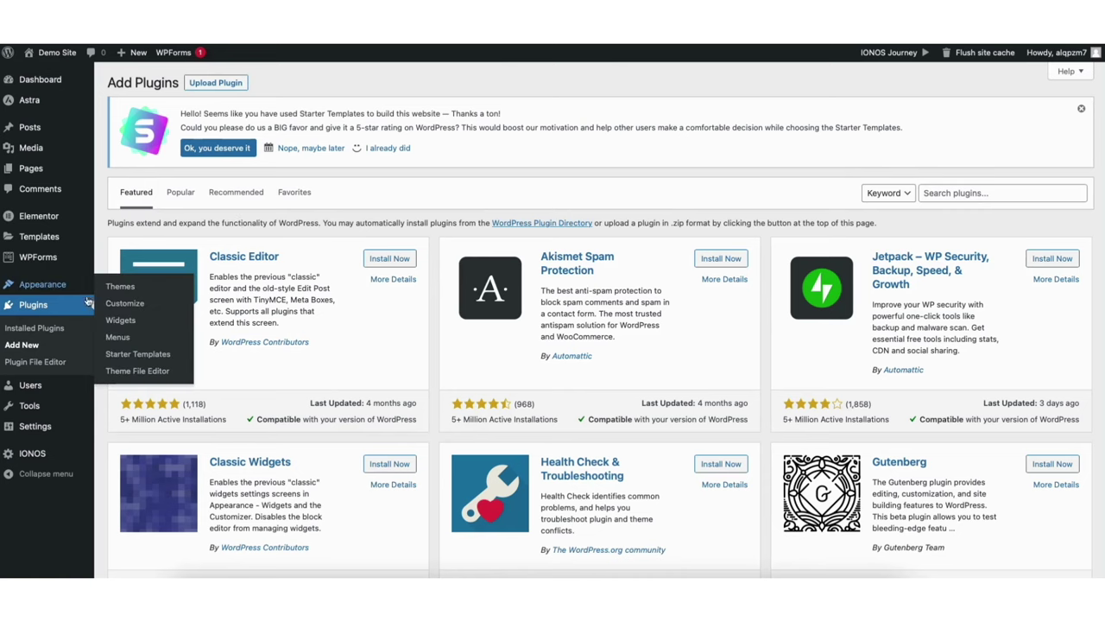
{"action": "left_click", "coordinate": [119, 337]}
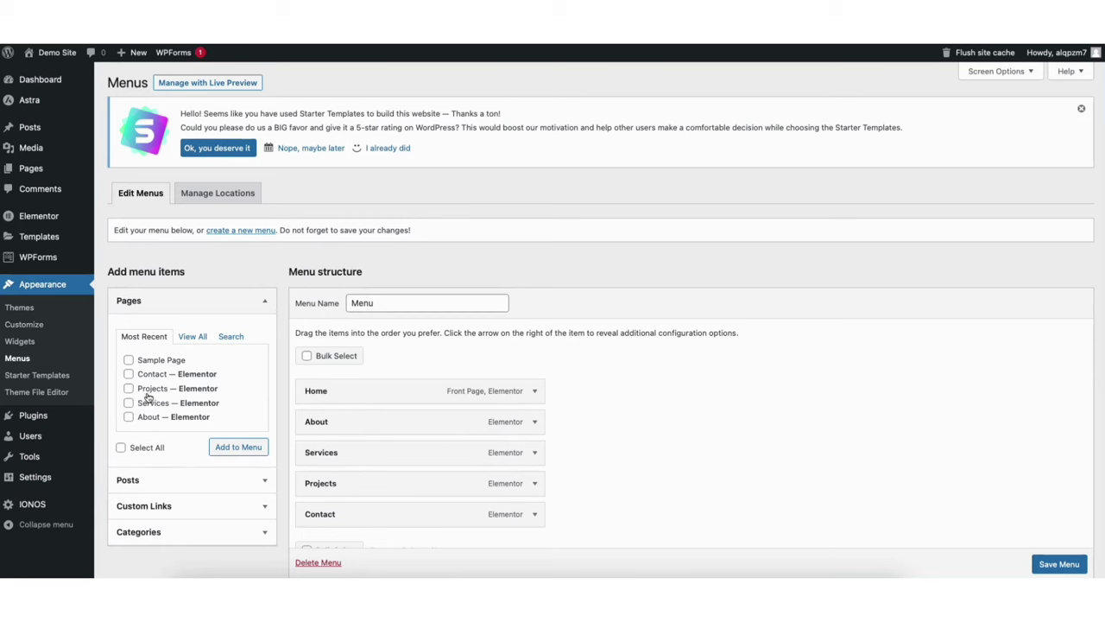
{"action": "mouse_move", "coordinate": [313, 395]}
{"action": "left_mouse_down"}
{"action": "mouse_move", "coordinate": [317, 451]}
{"action": "mouse_move", "coordinate": [314, 395]}
{"action": "left_mouse_up"}
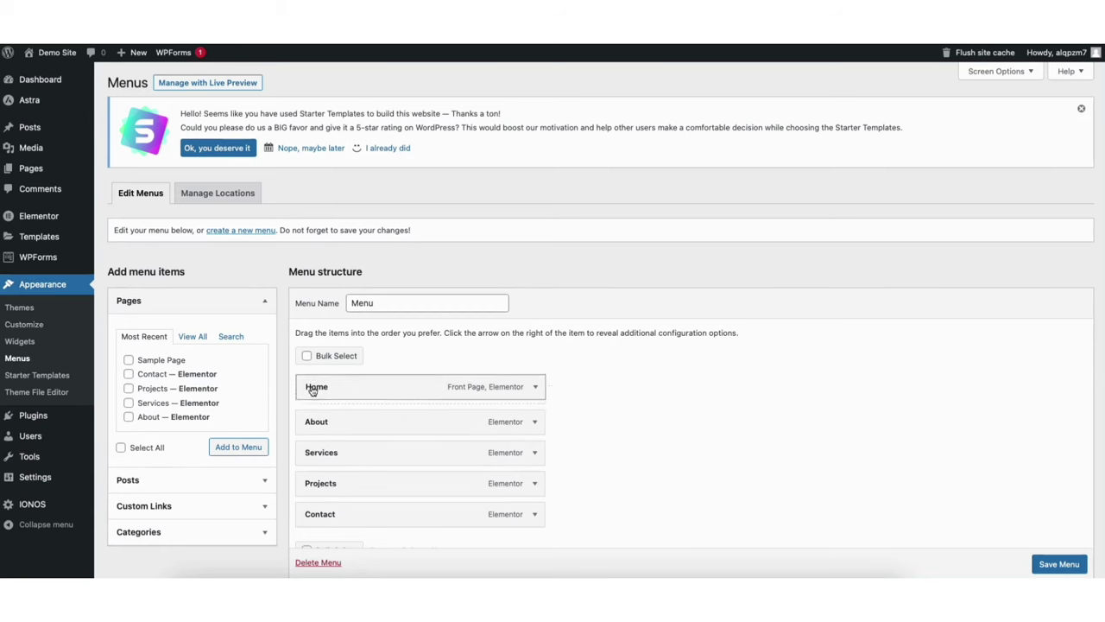
{"action": "left_click", "coordinate": [535, 394]}
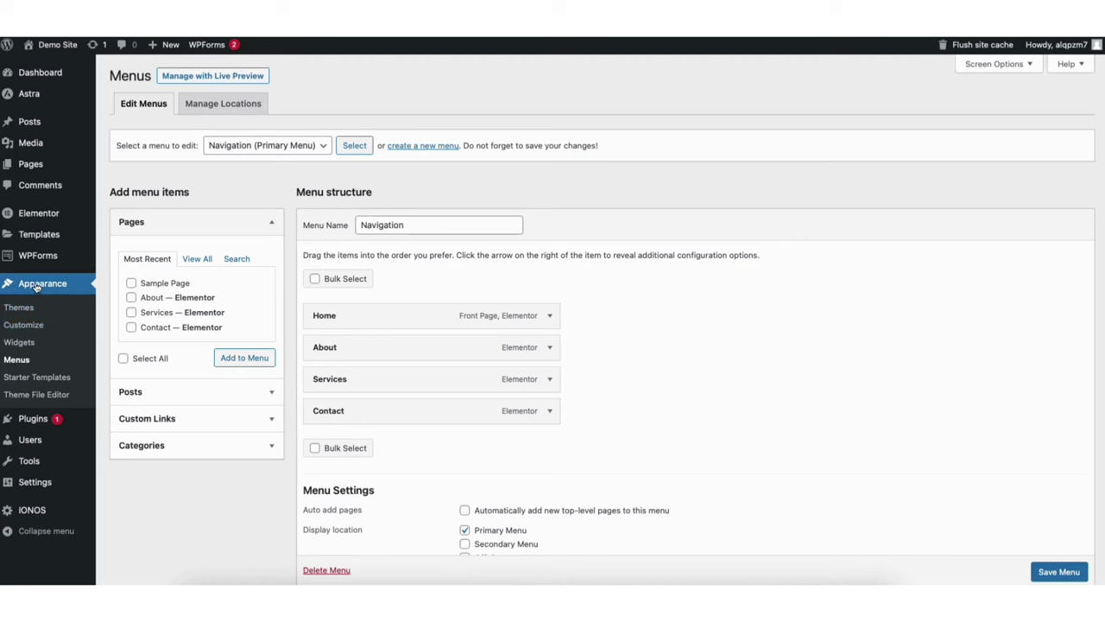
Step: Open the theme customizer's Footer Builder and examine Widget 3's text content, addable blocks and style settings
{"action": "left_click", "coordinate": [21, 325]}
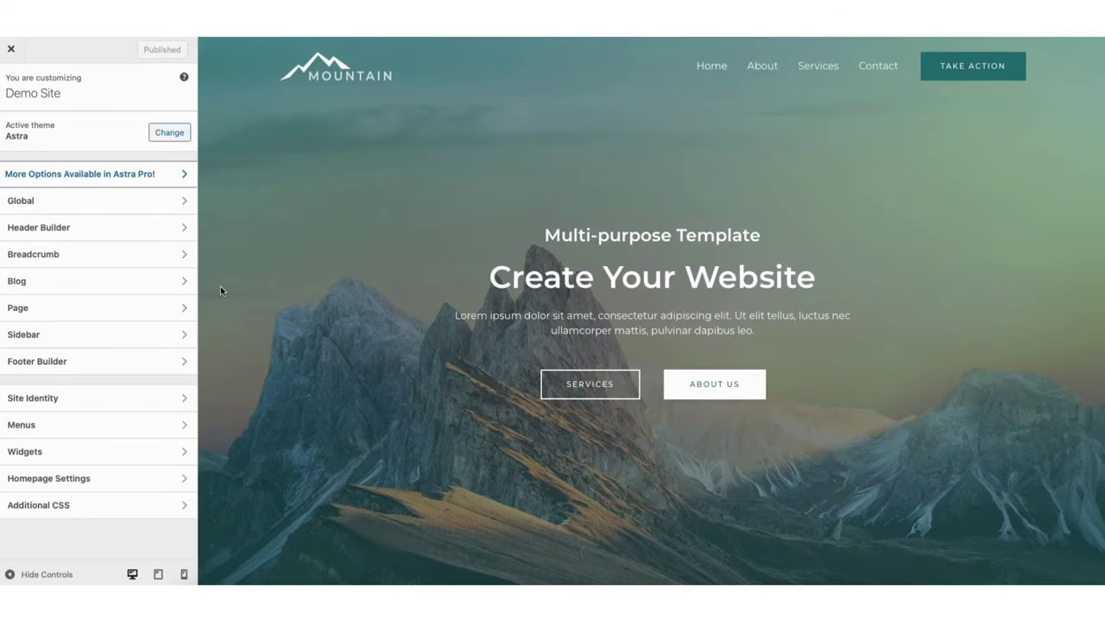
{"action": "left_click", "coordinate": [116, 361]}
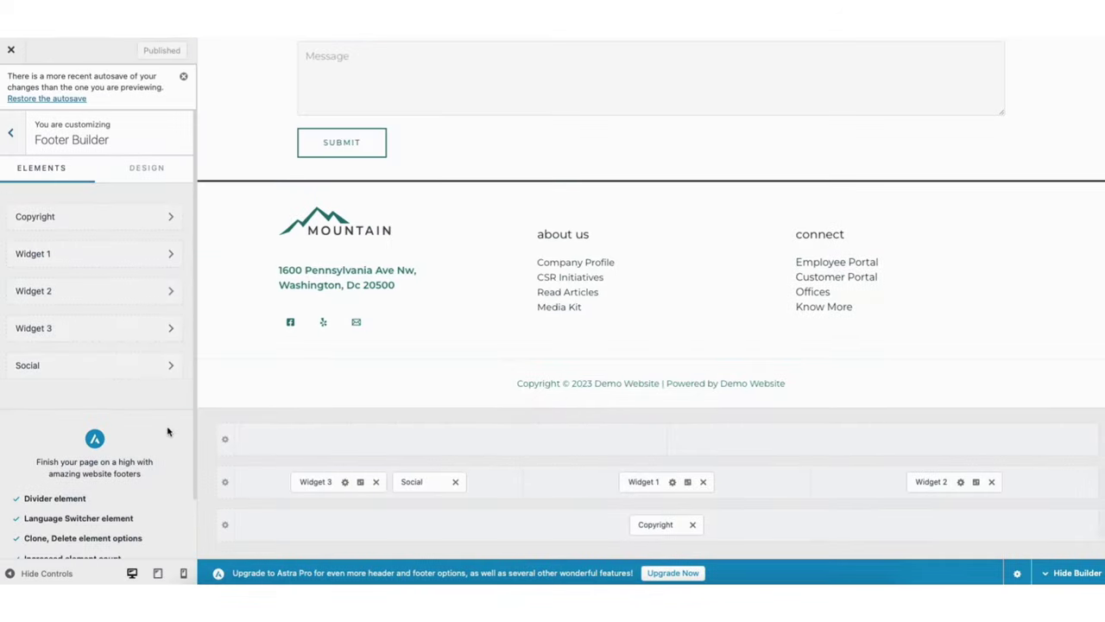
{"action": "mouse_move", "coordinate": [286, 275]}
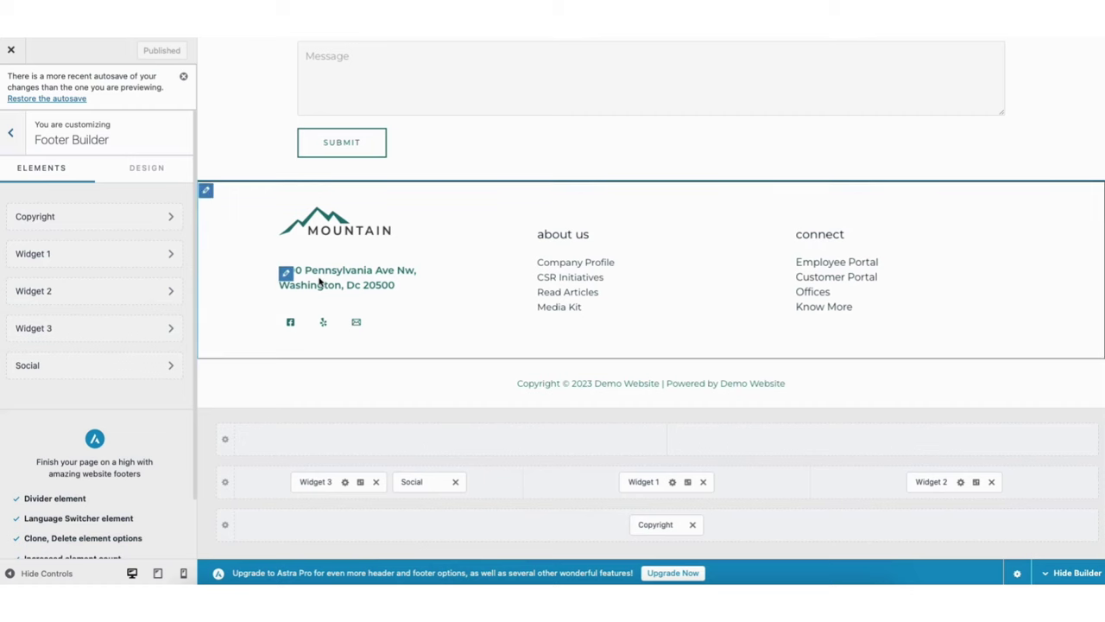
{"action": "left_click", "coordinate": [286, 274]}
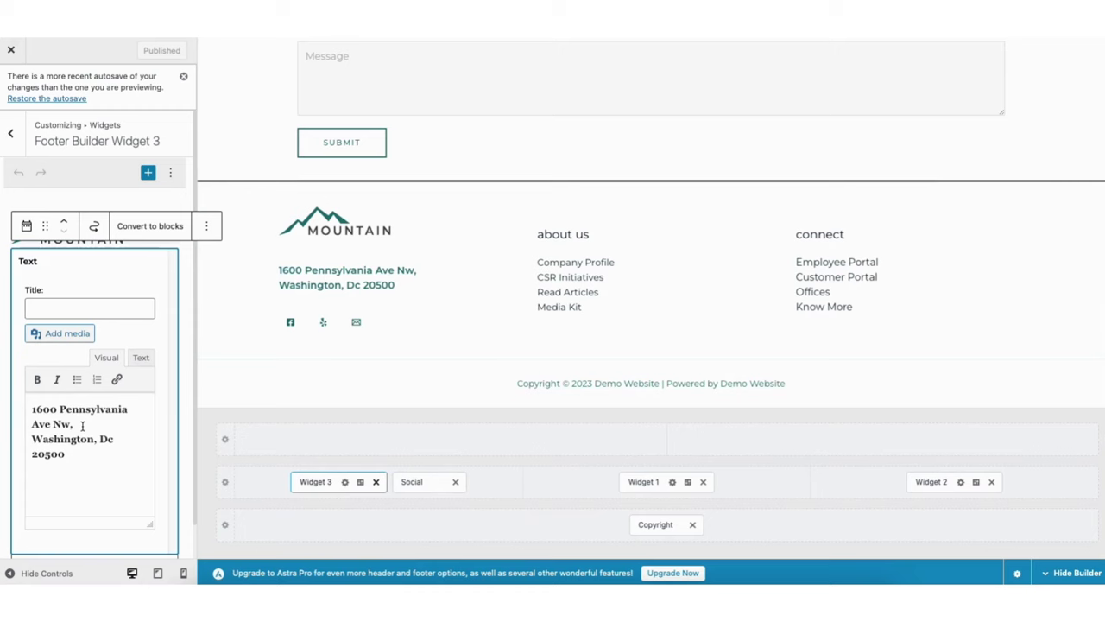
{"action": "left_click", "coordinate": [197, 419]}
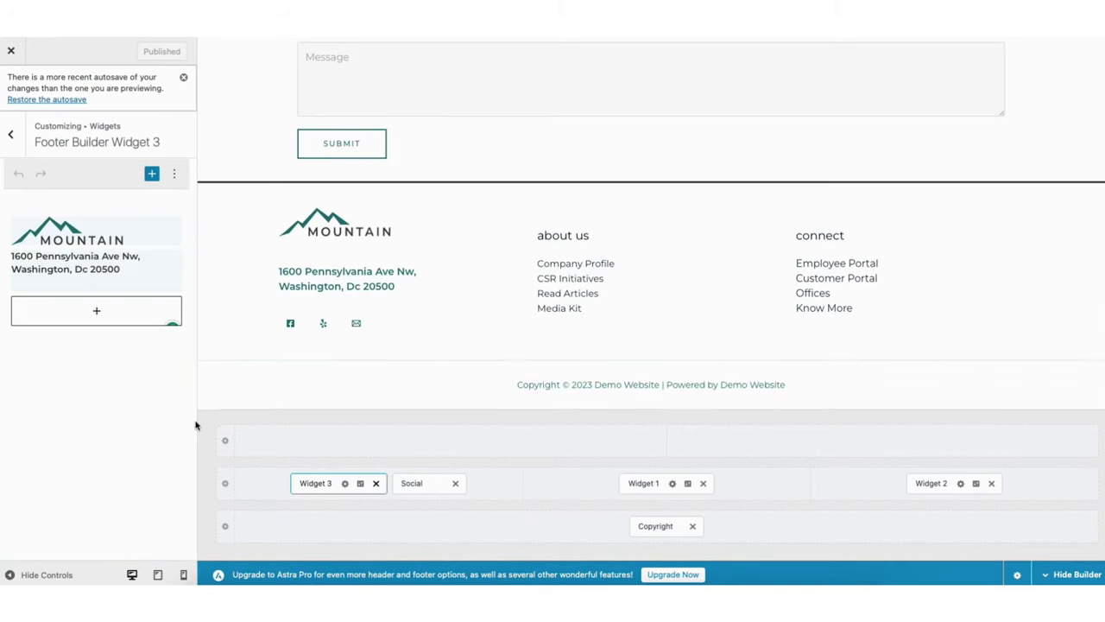
{"action": "left_click", "coordinate": [97, 314]}
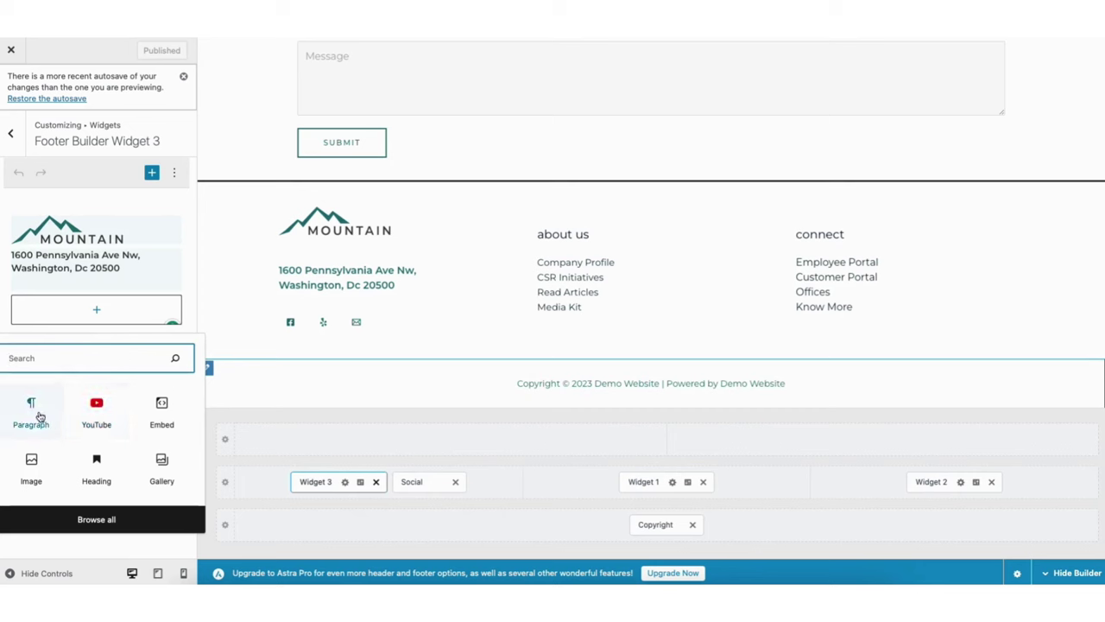
{"action": "left_click", "coordinate": [361, 482]}
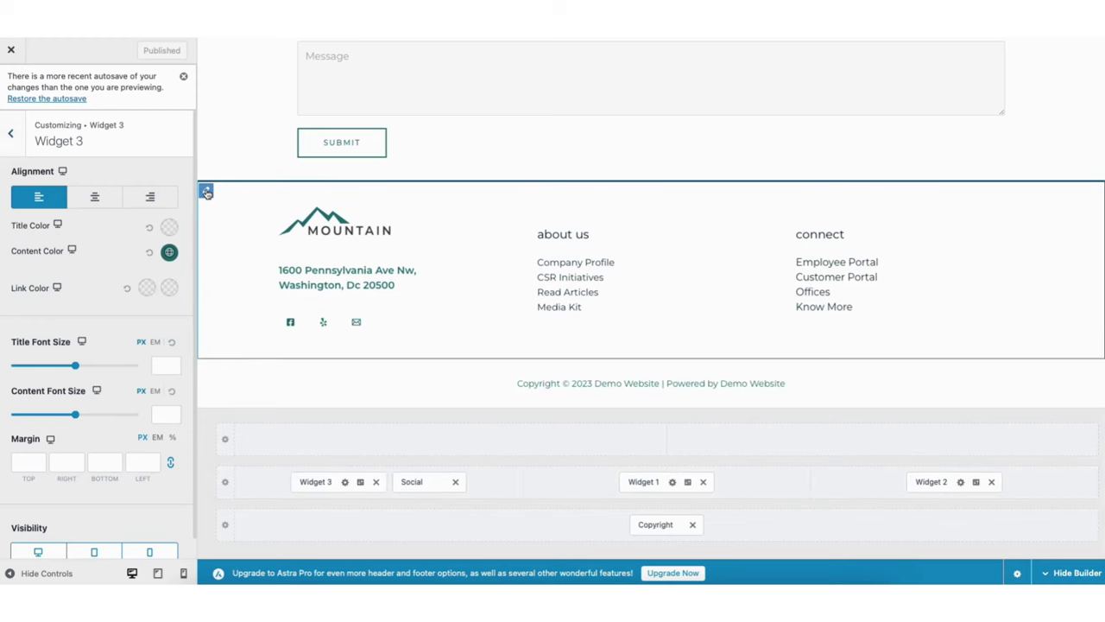
Step: Set the primary footer to 2 columns, check the elements available for the row above it, and return to the main customizer options
{"action": "left_click", "coordinate": [206, 191]}
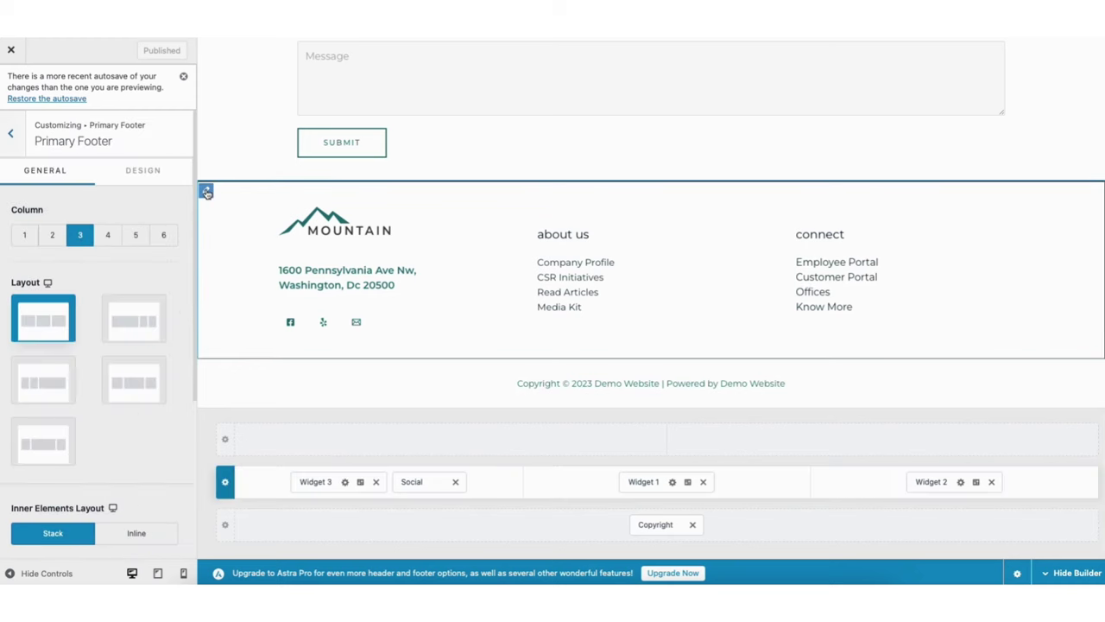
{"action": "left_click", "coordinate": [53, 235]}
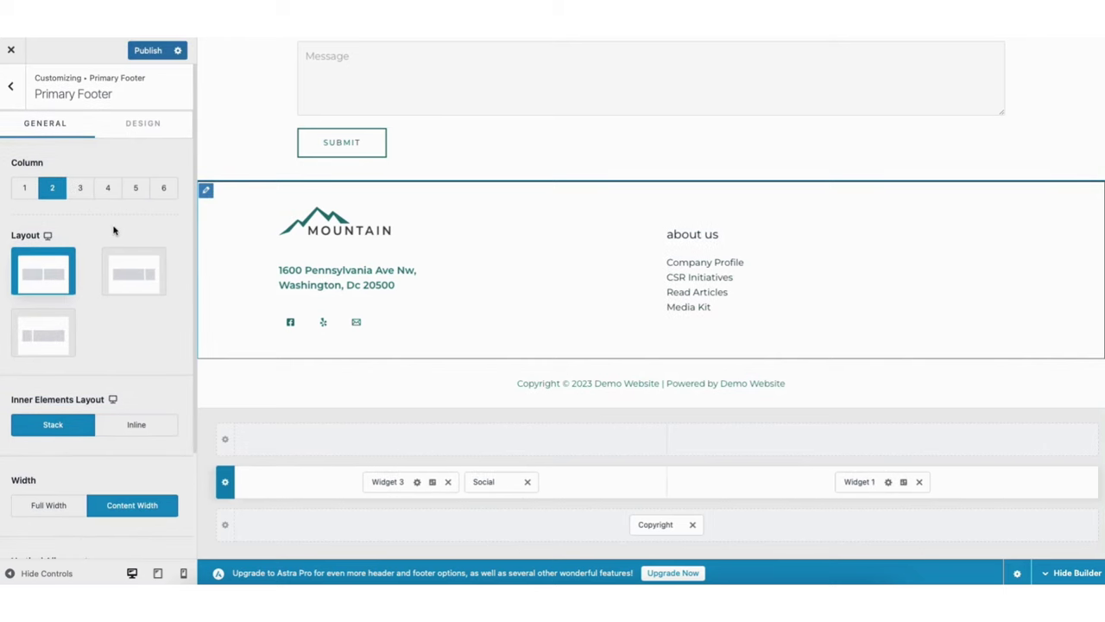
{"action": "left_click", "coordinate": [452, 441]}
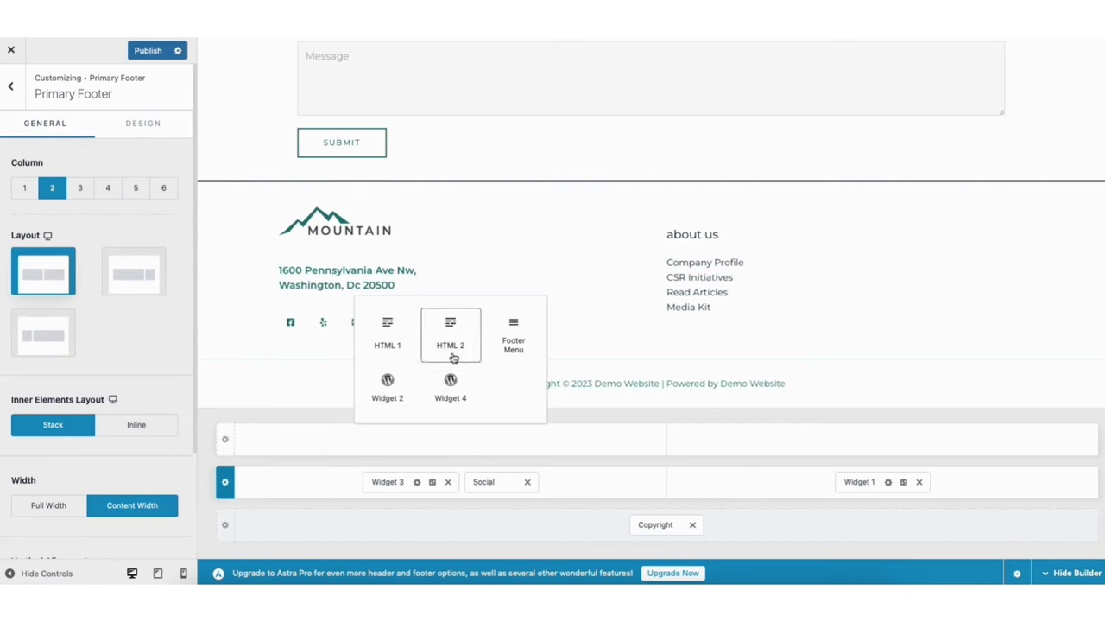
{"action": "left_click", "coordinate": [10, 86]}
{"action": "left_click", "coordinate": [10, 87]}
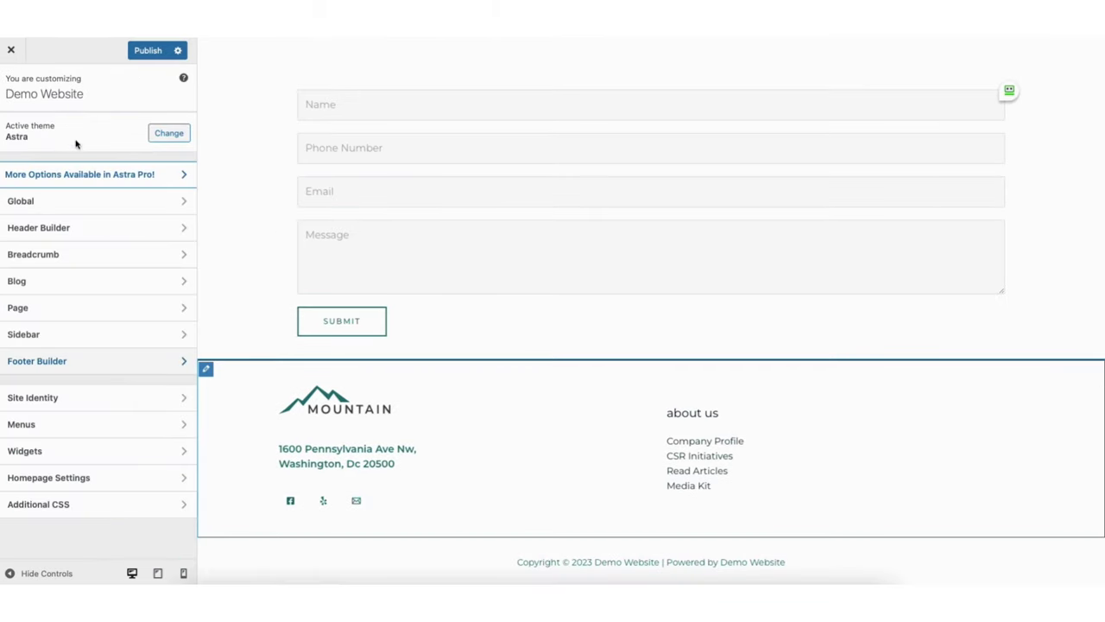
Step: Look over the Site Identity options, including the site icon's image upload and the site title and logo settings
{"action": "left_click", "coordinate": [64, 396]}
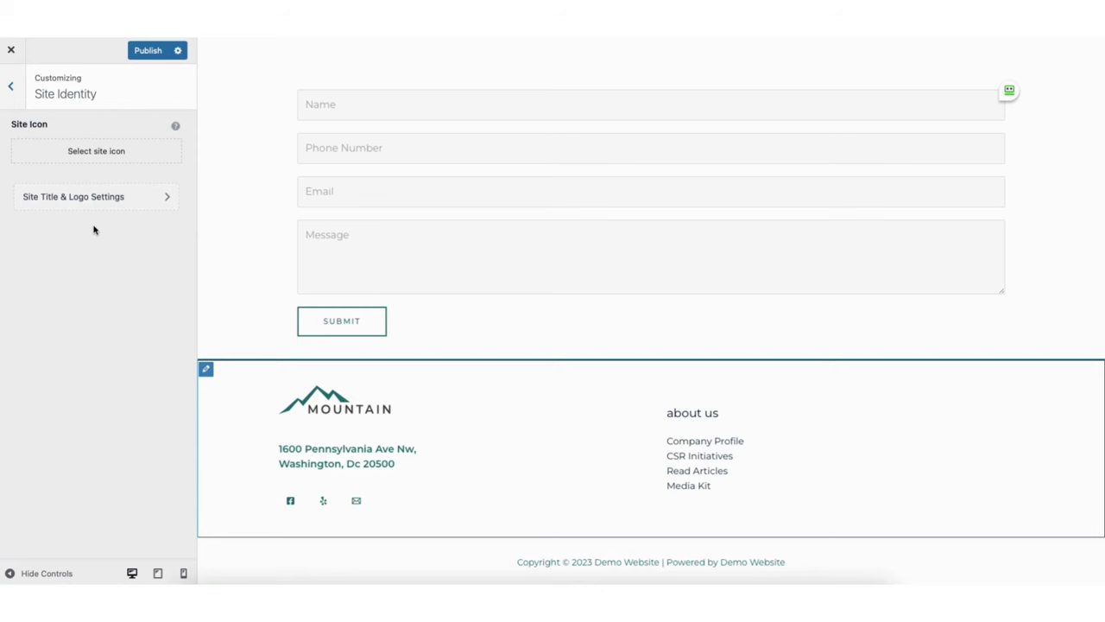
{"action": "left_click", "coordinate": [98, 151]}
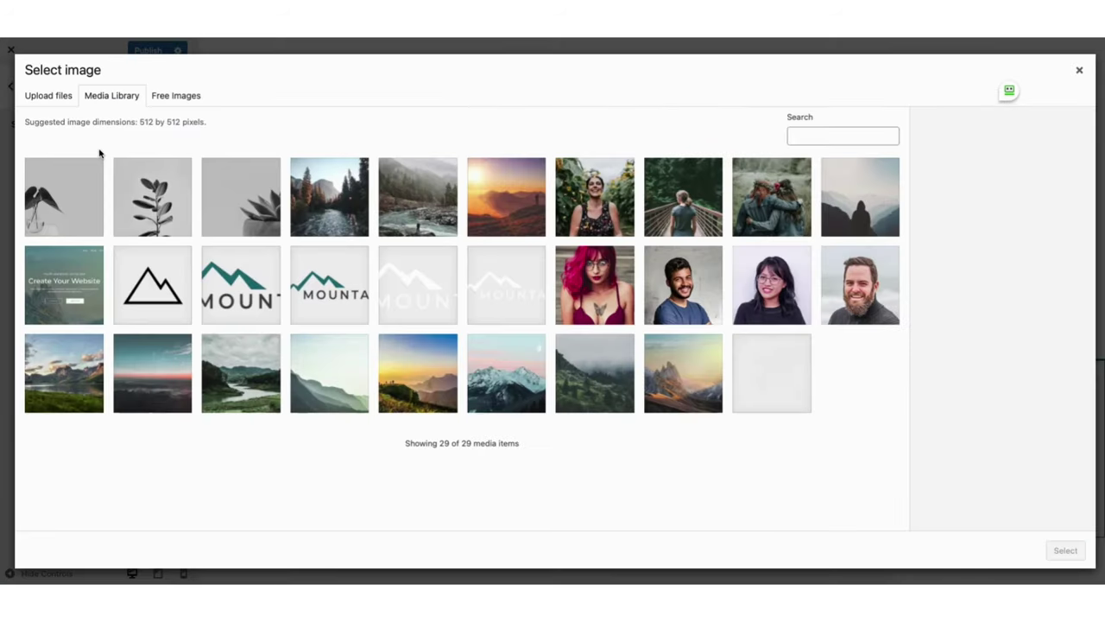
{"action": "left_click", "coordinate": [58, 102]}
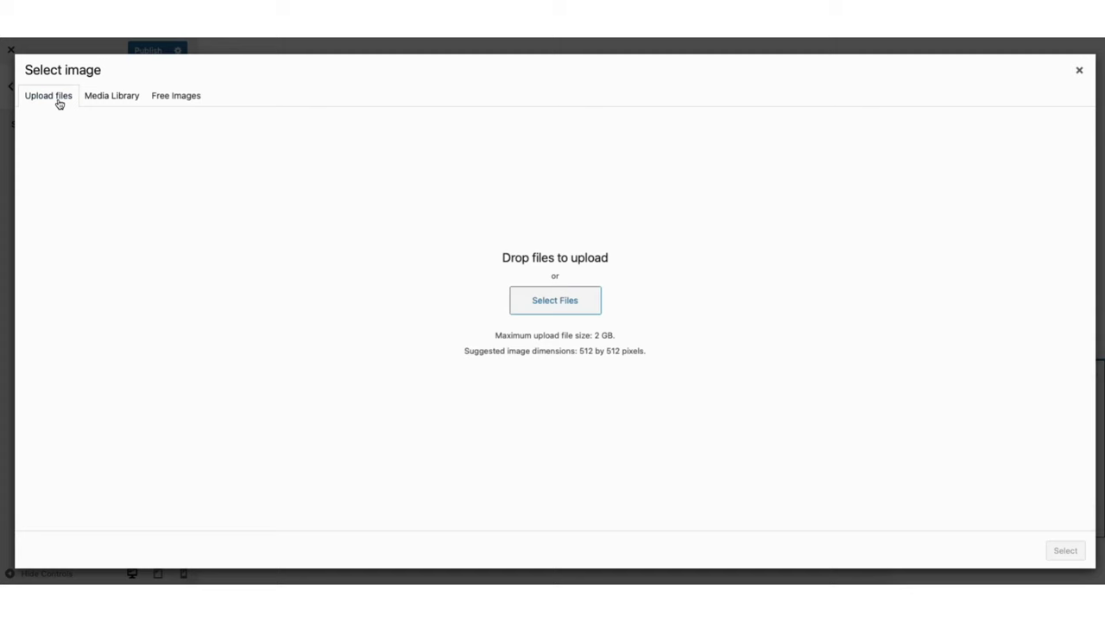
{"action": "left_click", "coordinate": [1078, 71]}
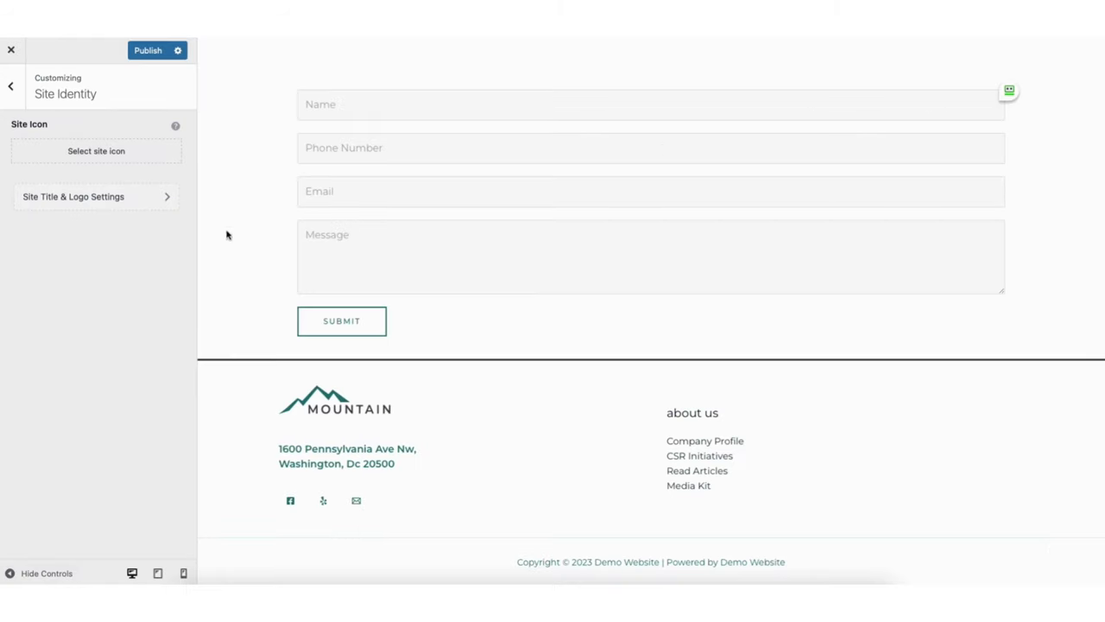
{"action": "left_click", "coordinate": [94, 196]}
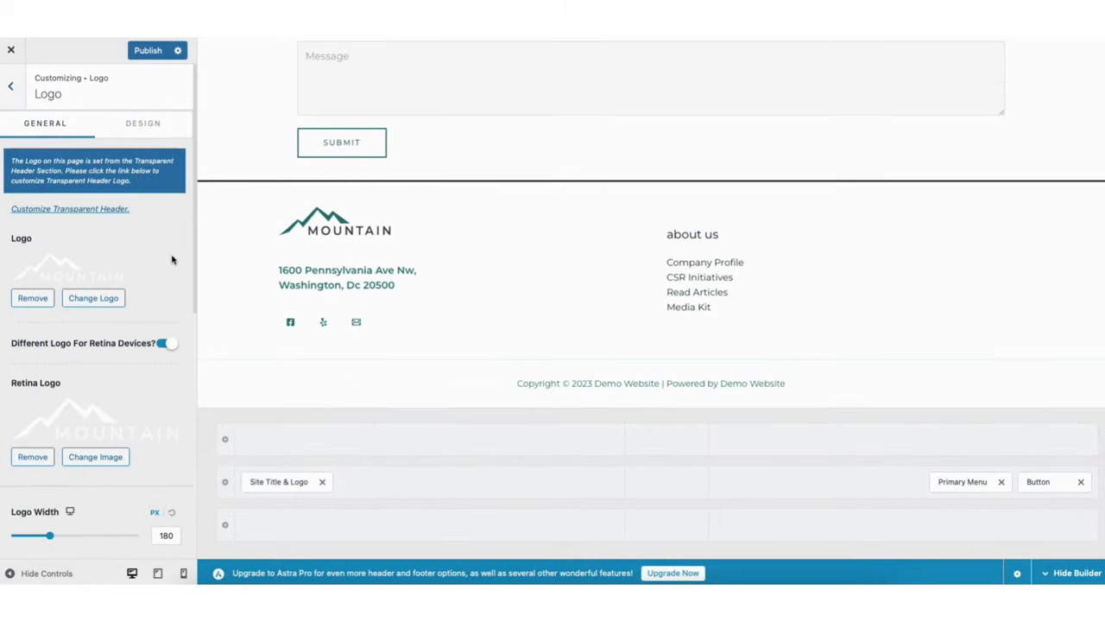
{"action": "left_click_drag", "start_coordinate": [195, 252], "coordinate": [210, 397]}
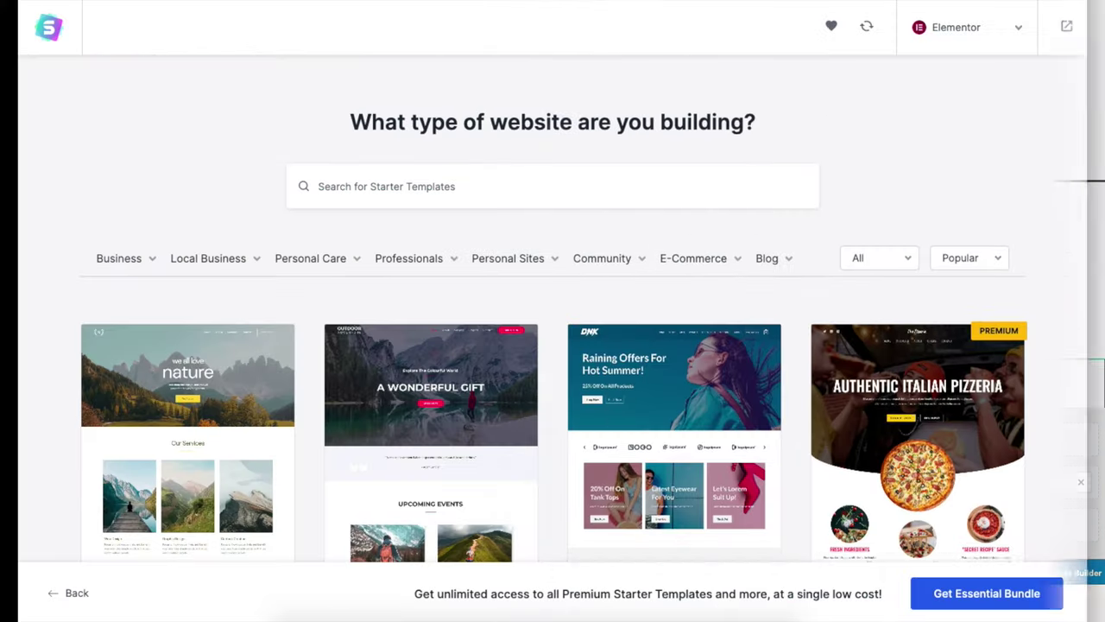
Step: Browse through the Elementor starter templates
{"action": "scroll", "coordinate": [552, 311], "scroll_direction": "down", "scroll_amount": 5}
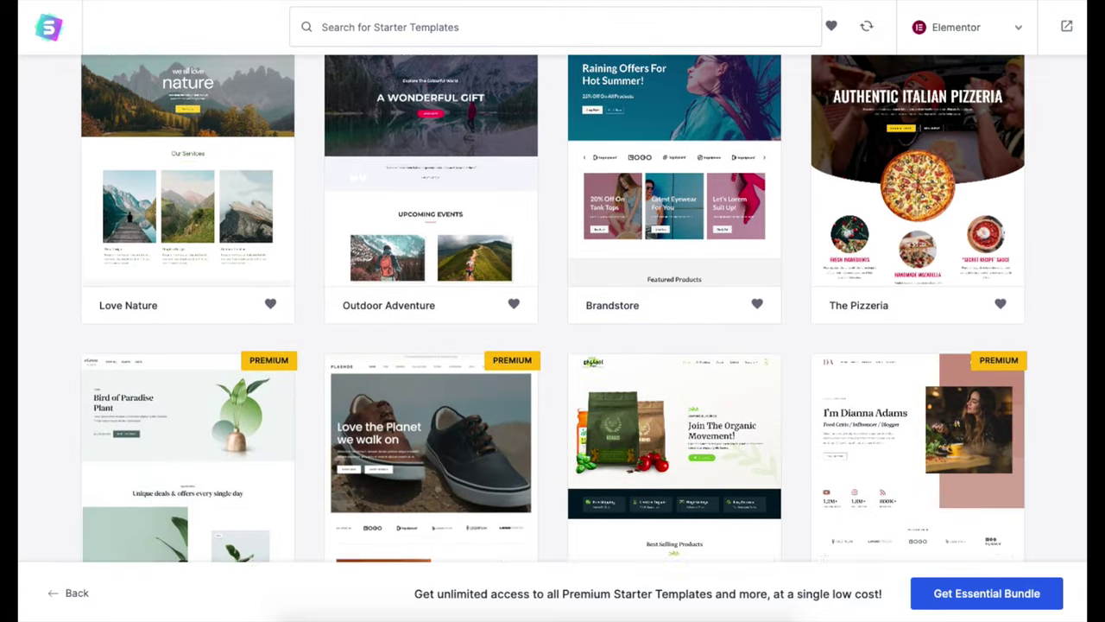
{"action": "scroll", "coordinate": [553, 311], "scroll_direction": "down", "scroll_amount": 5}
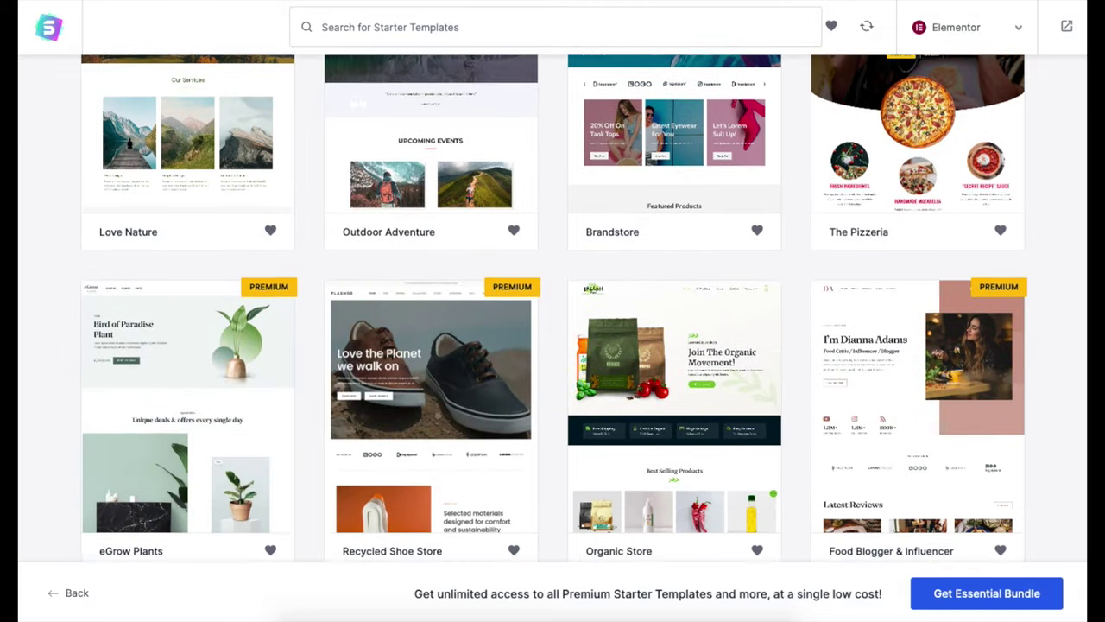
{"action": "scroll", "coordinate": [553, 311], "scroll_direction": "down", "scroll_amount": 2}
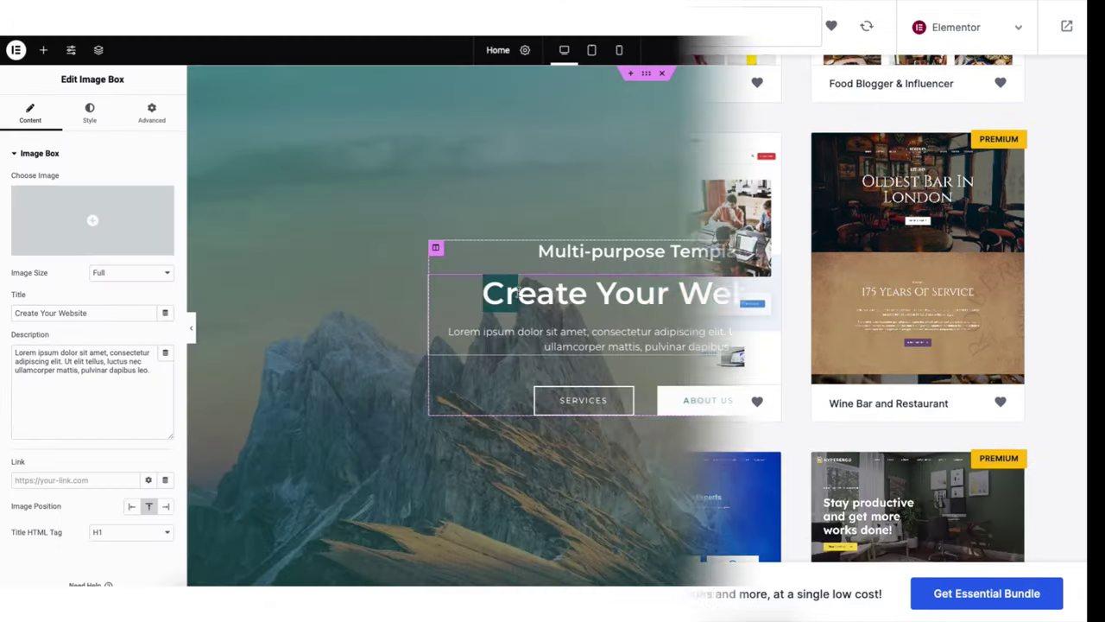
Step: Replace the Home page's hero title with "MY DEMO WEBSITE"
{"action": "left_click_drag", "start_coordinate": [740, 293], "coordinate": [812, 293]}
{"action": "type", "text": "MY DEMO WEBSI"}
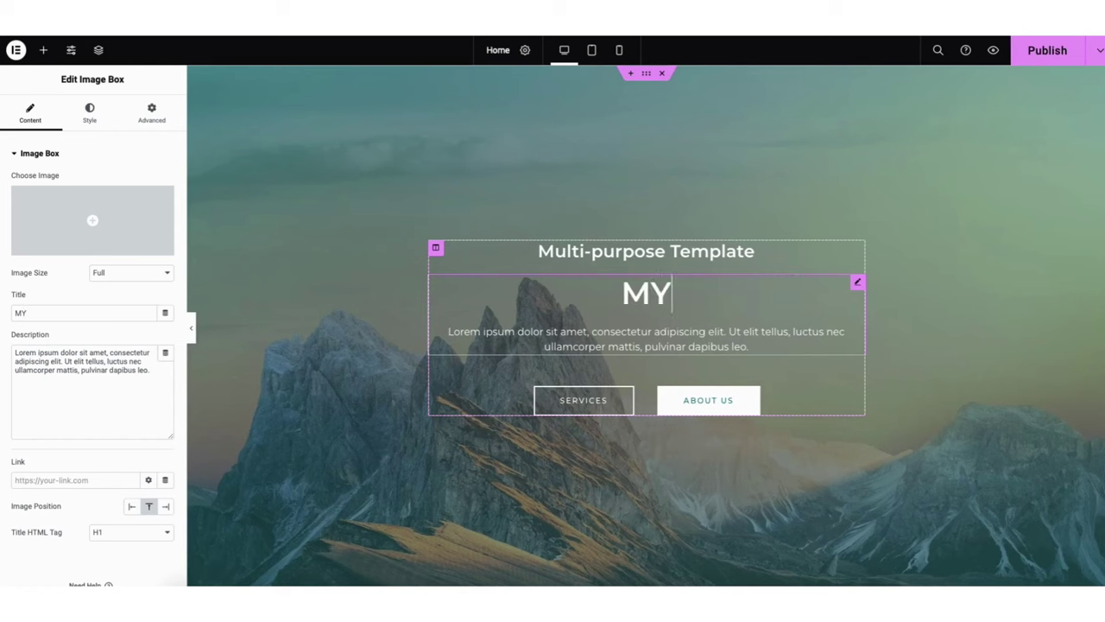
{"action": "type", "text": "TE"}
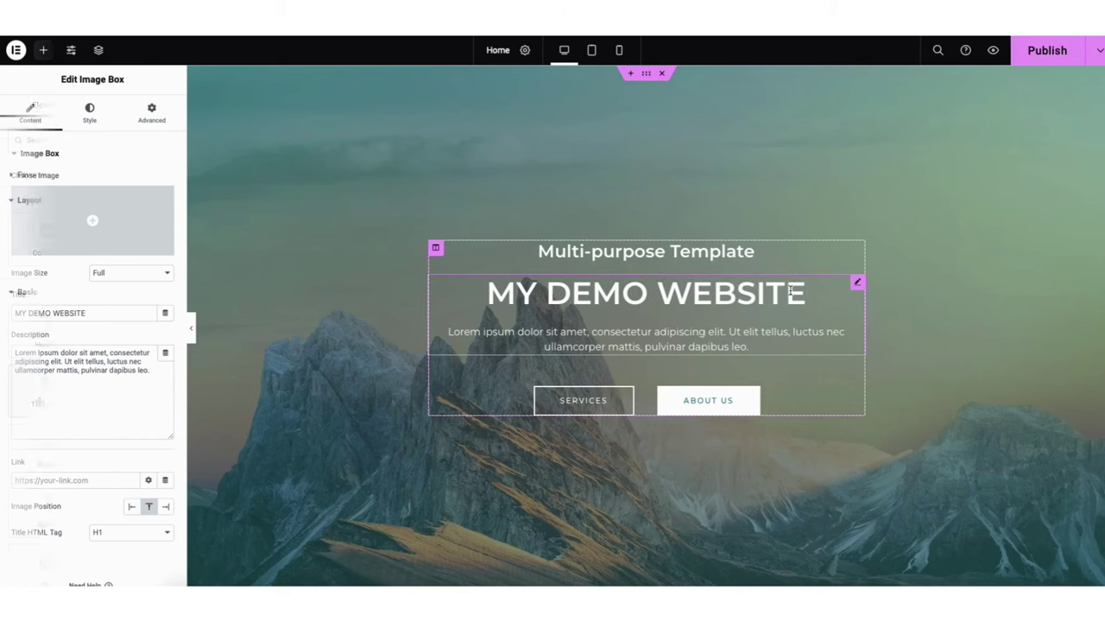
{"action": "left_click_drag", "start_coordinate": [49, 391], "coordinate": [363, 259]}
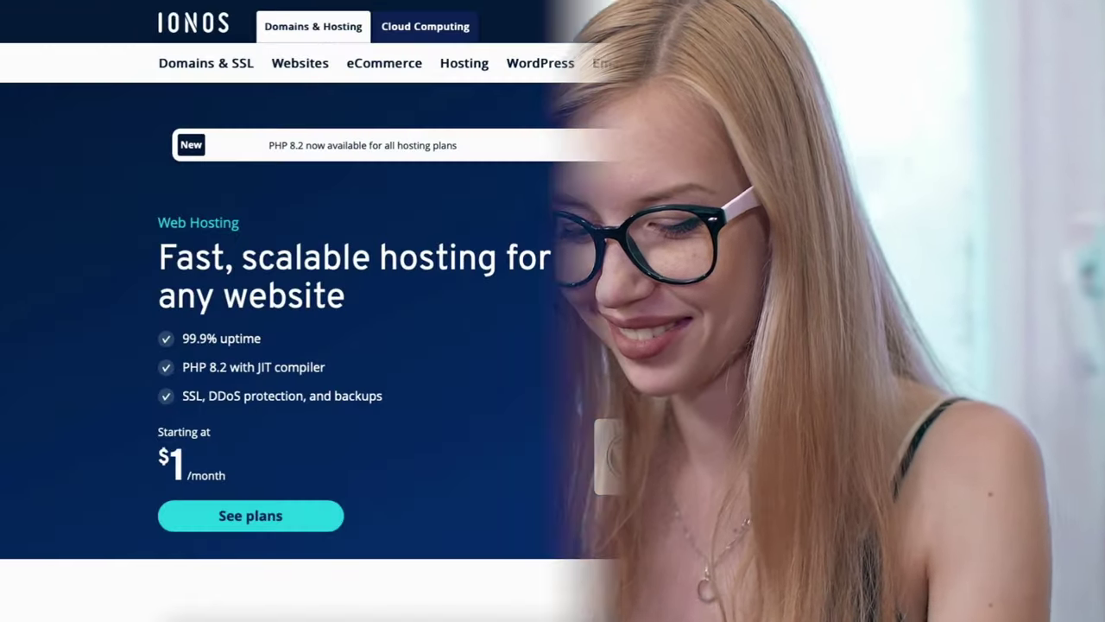
{"action": "scroll", "coordinate": [553, 310], "scroll_direction": "down", "scroll_amount": 5}
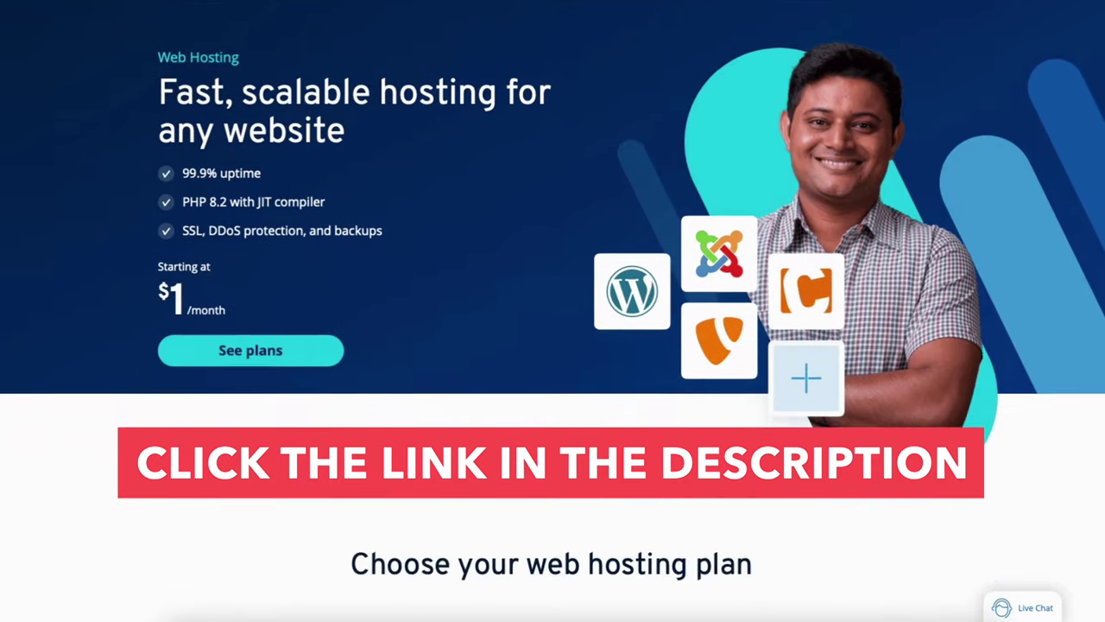